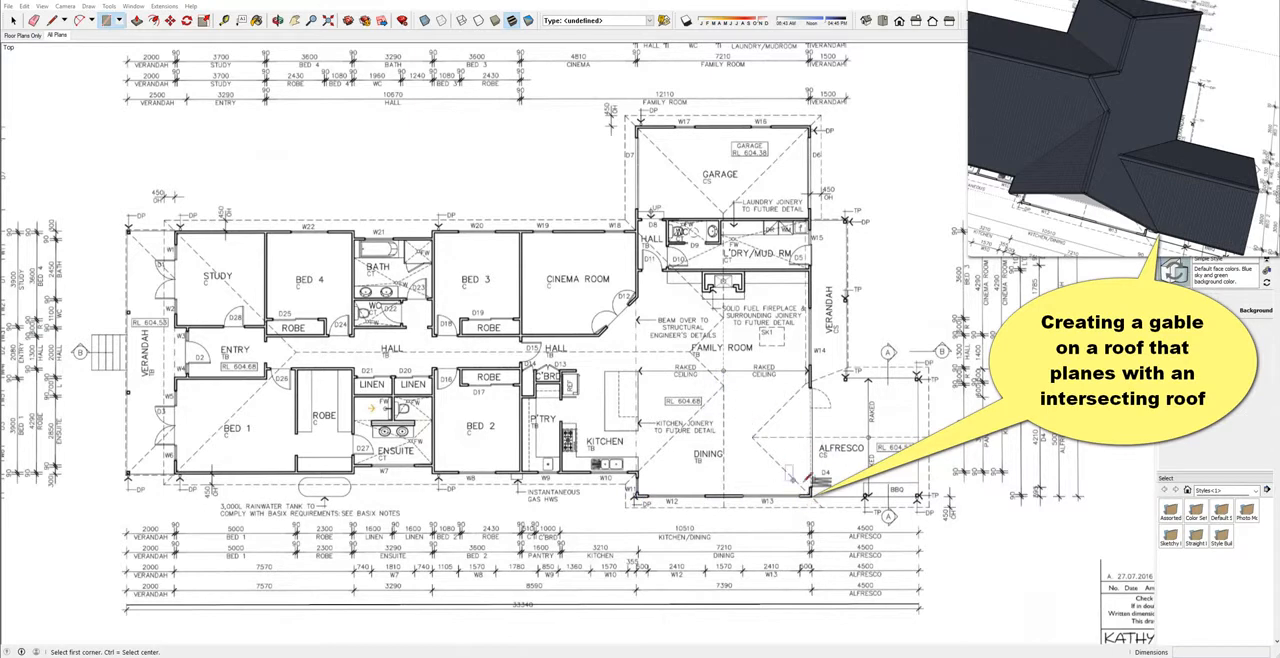
Place a guide parallel to the overall dimension line, aligned with the outer face of the dining room's lower wall.
{"action": "scroll", "coordinate": [790, 474], "scroll_direction": "down", "scroll_amount": 3}
{"action": "middle_click_drag", "start_coordinate": [618, 562], "coordinate": [714, 538], "text": "shift"}
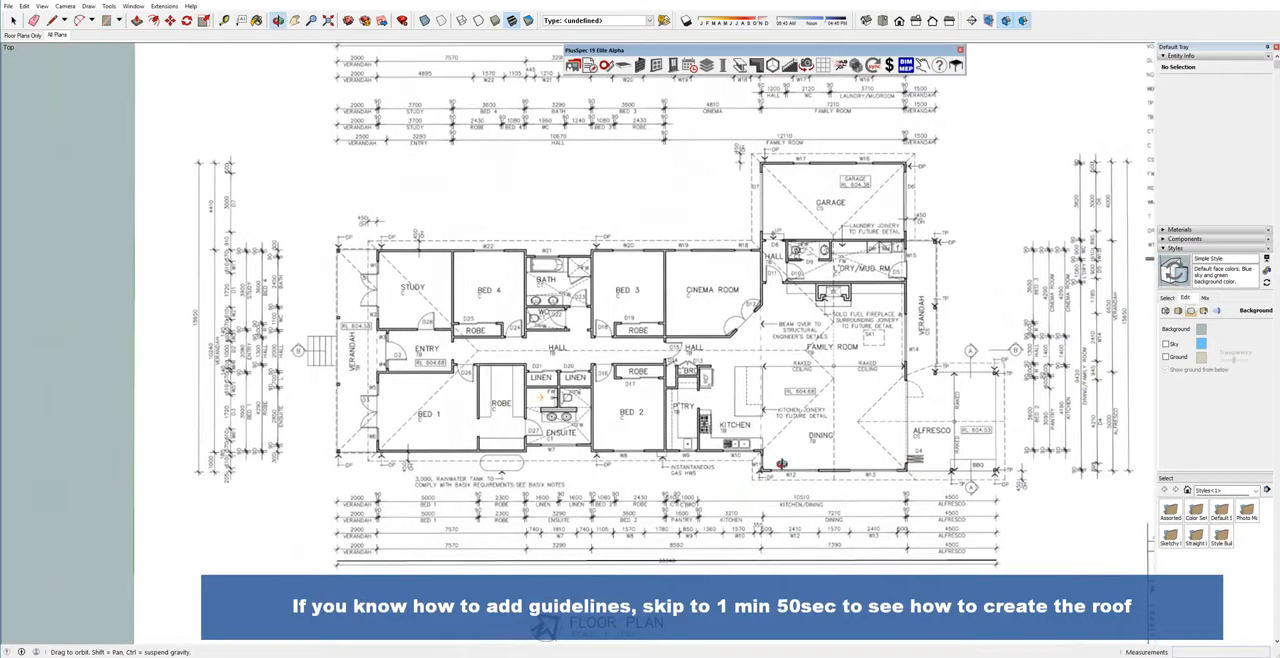
{"action": "key", "text": "t"}
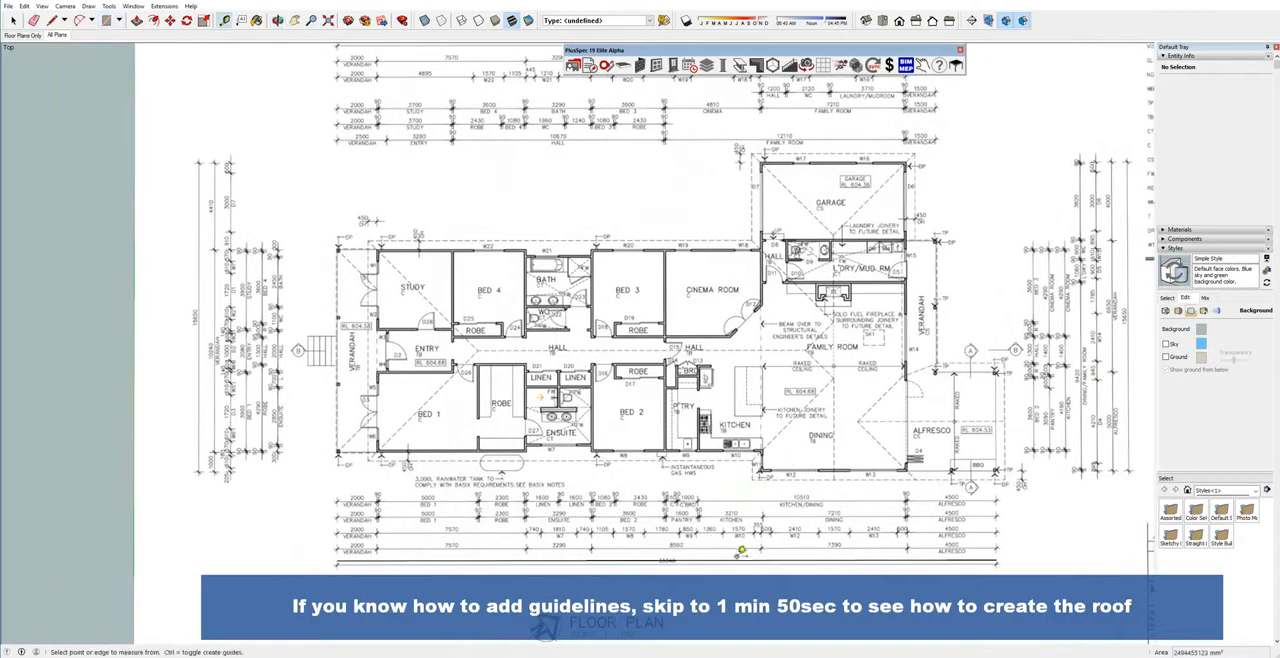
{"action": "left_click", "coordinate": [742, 553]}
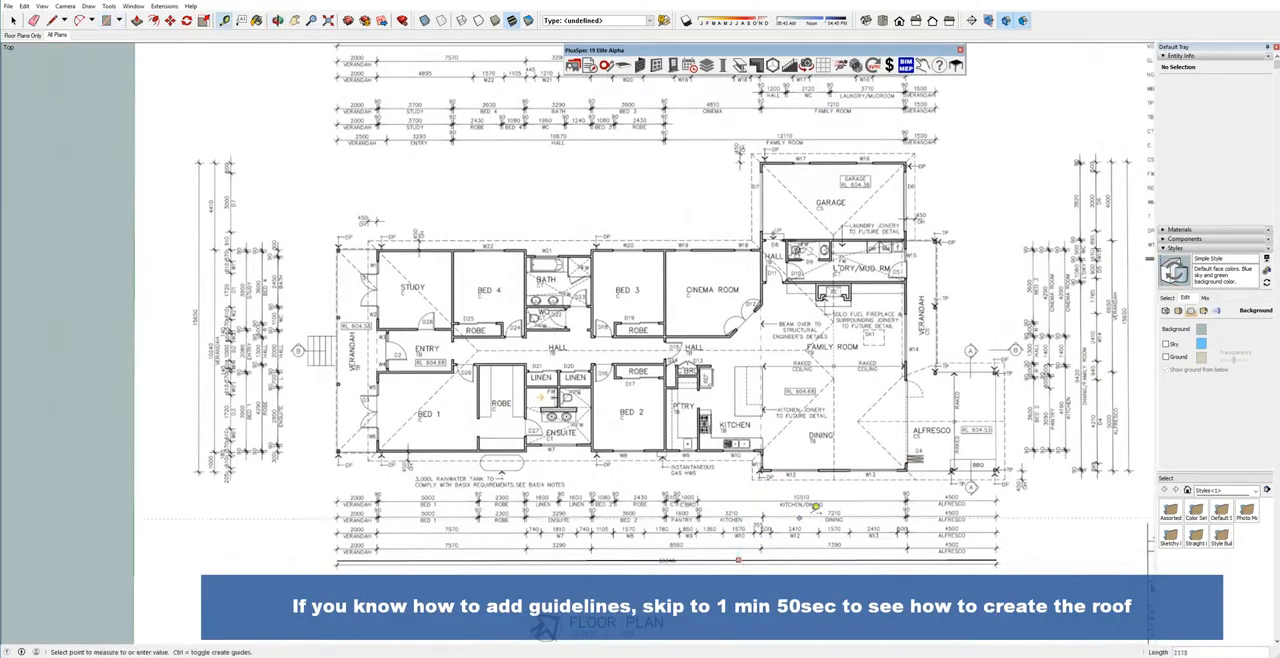
{"action": "scroll", "coordinate": [1070, 466], "scroll_direction": "up", "scroll_amount": 2}
{"action": "scroll", "coordinate": [1116, 466], "scroll_direction": "up", "scroll_amount": 1}
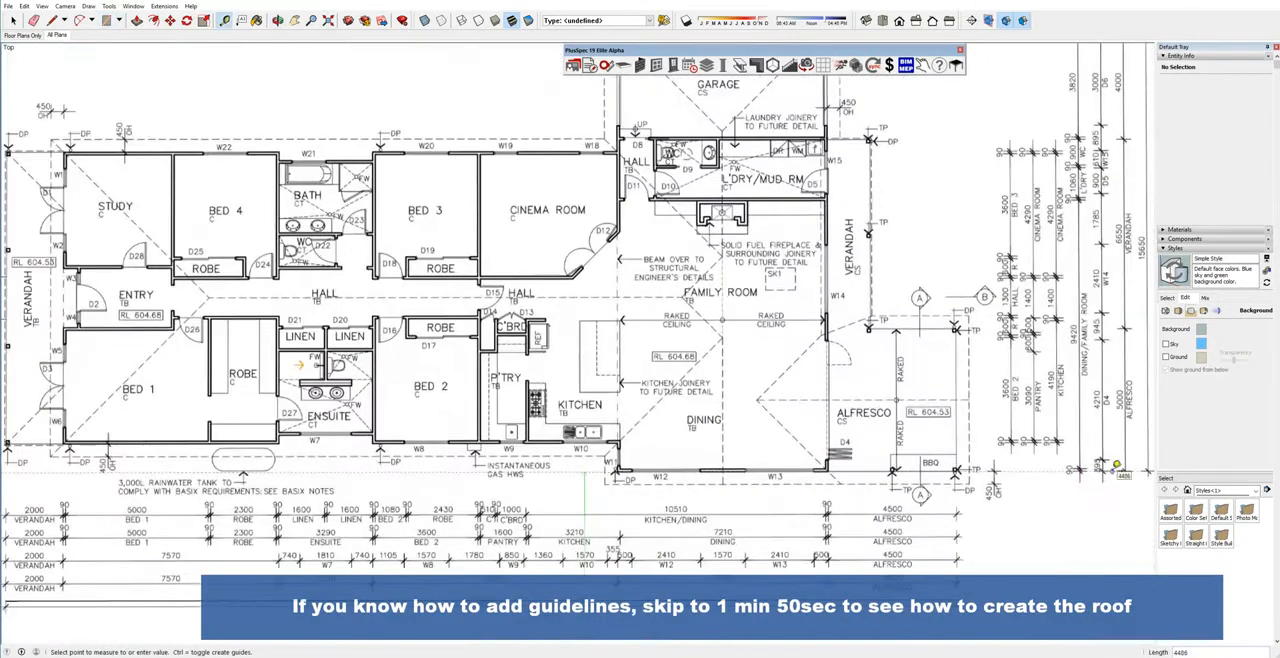
{"action": "left_click", "coordinate": [1116, 466]}
{"action": "scroll", "coordinate": [942, 497], "scroll_direction": "down", "scroll_amount": 3}
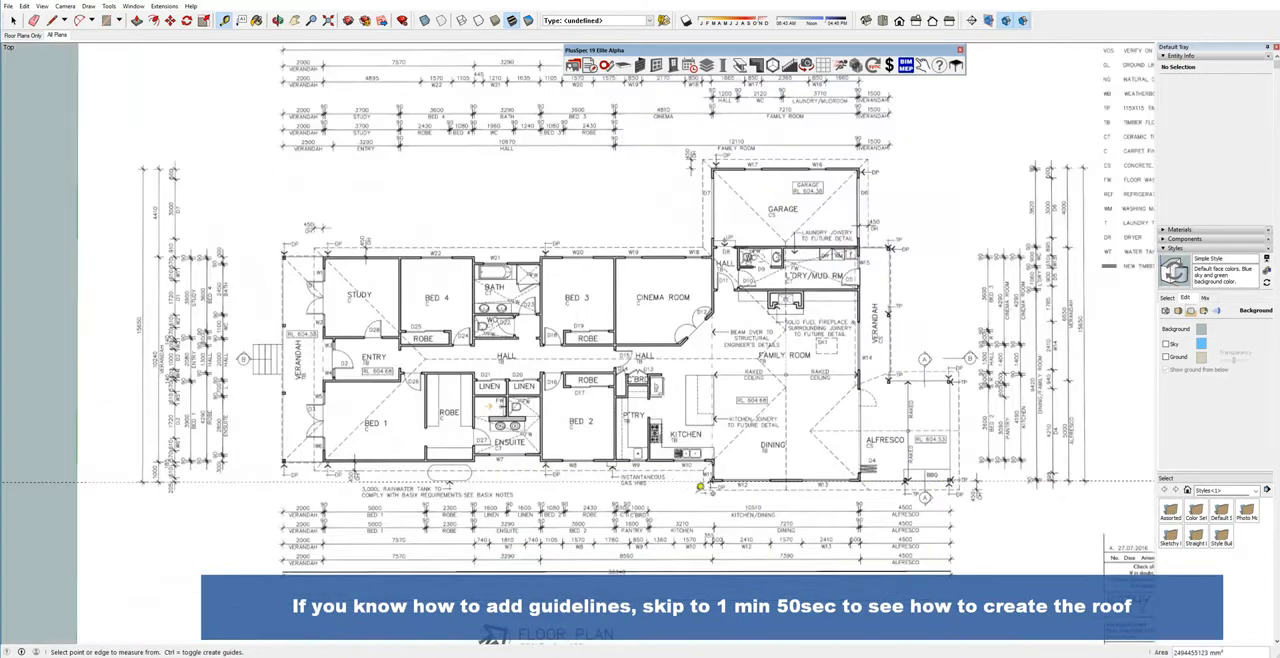
Add a guide 1000 mm above the dining wall guide, along the lower wall of Bed 1.
{"action": "left_click", "coordinate": [541, 481]}
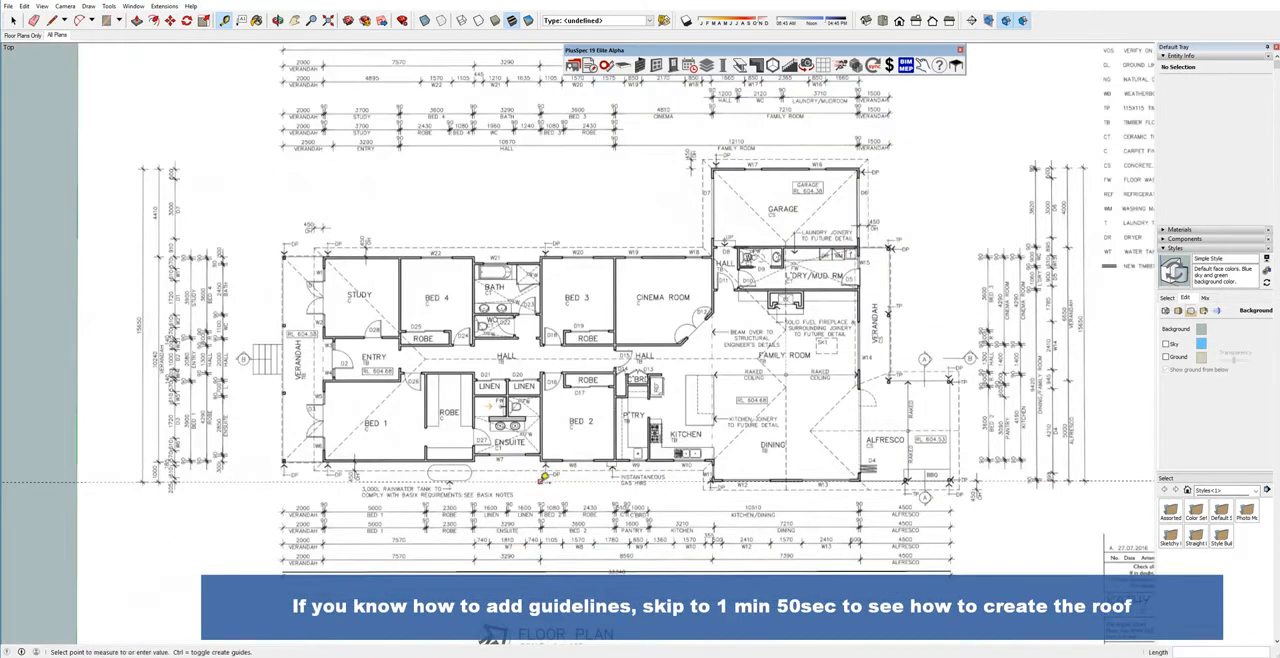
{"action": "scroll", "coordinate": [230, 458], "scroll_direction": "up", "scroll_amount": 3}
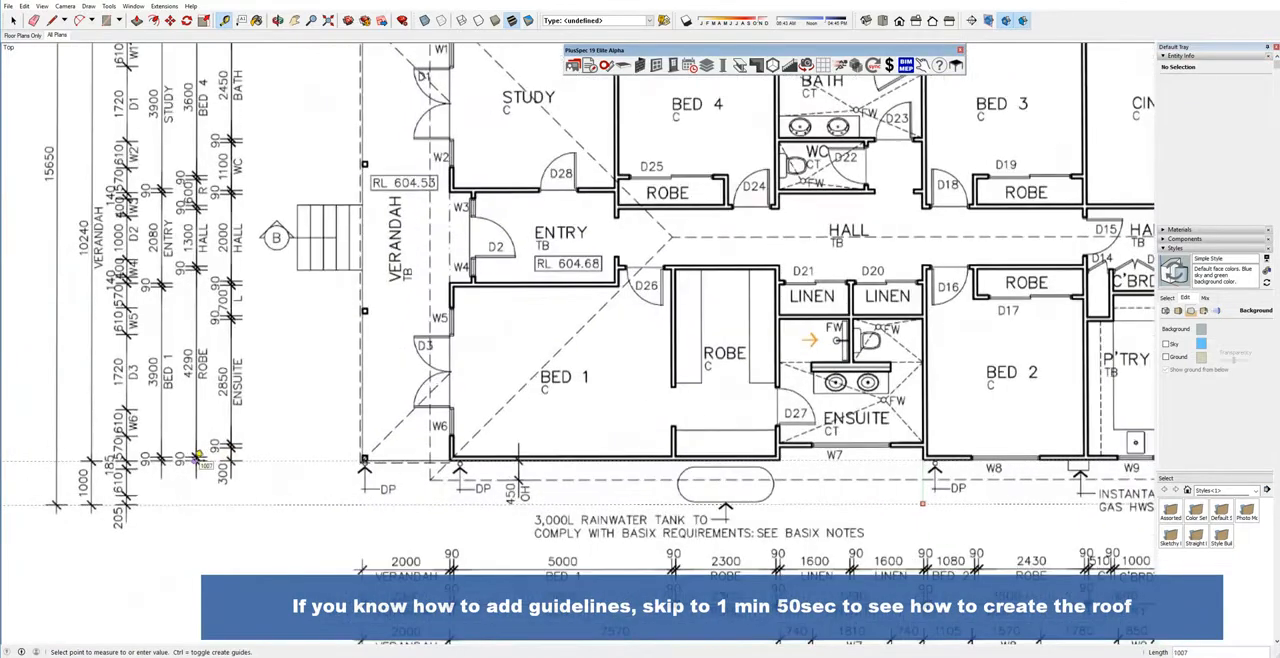
{"action": "left_click", "coordinate": [199, 457]}
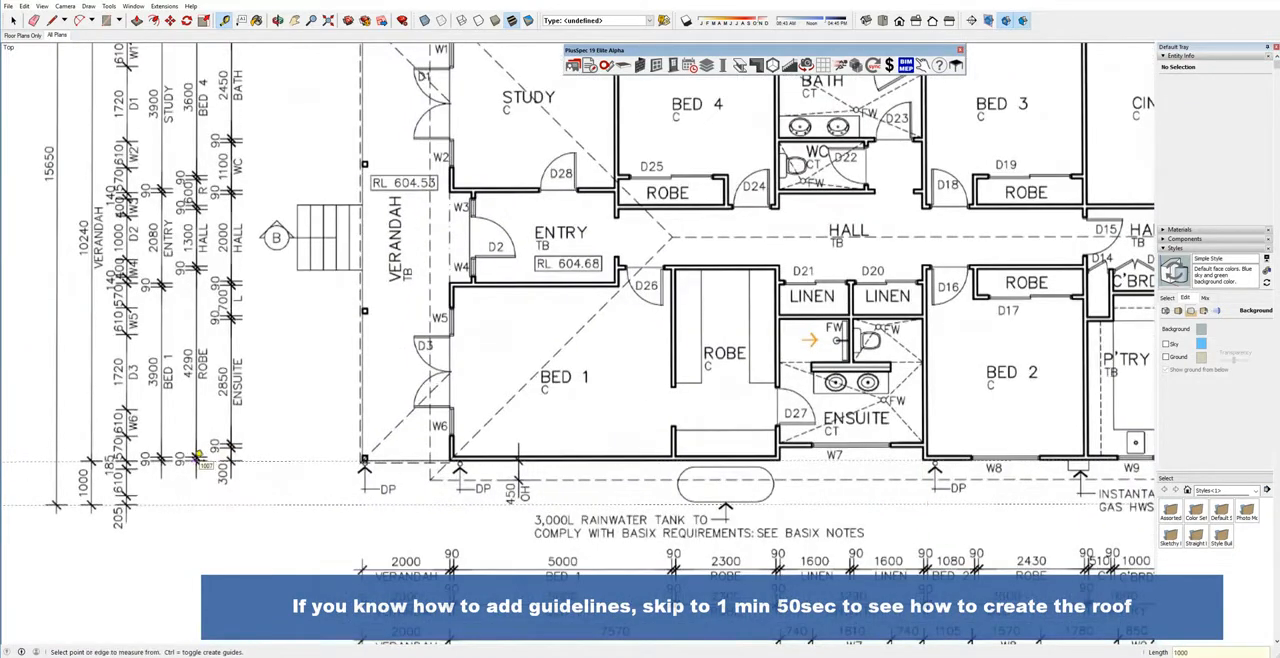
Add a guide 10240 mm above the Bed 1 wall guide, along the upper wall of the study and bedrooms.
{"action": "left_click", "coordinate": [273, 459]}
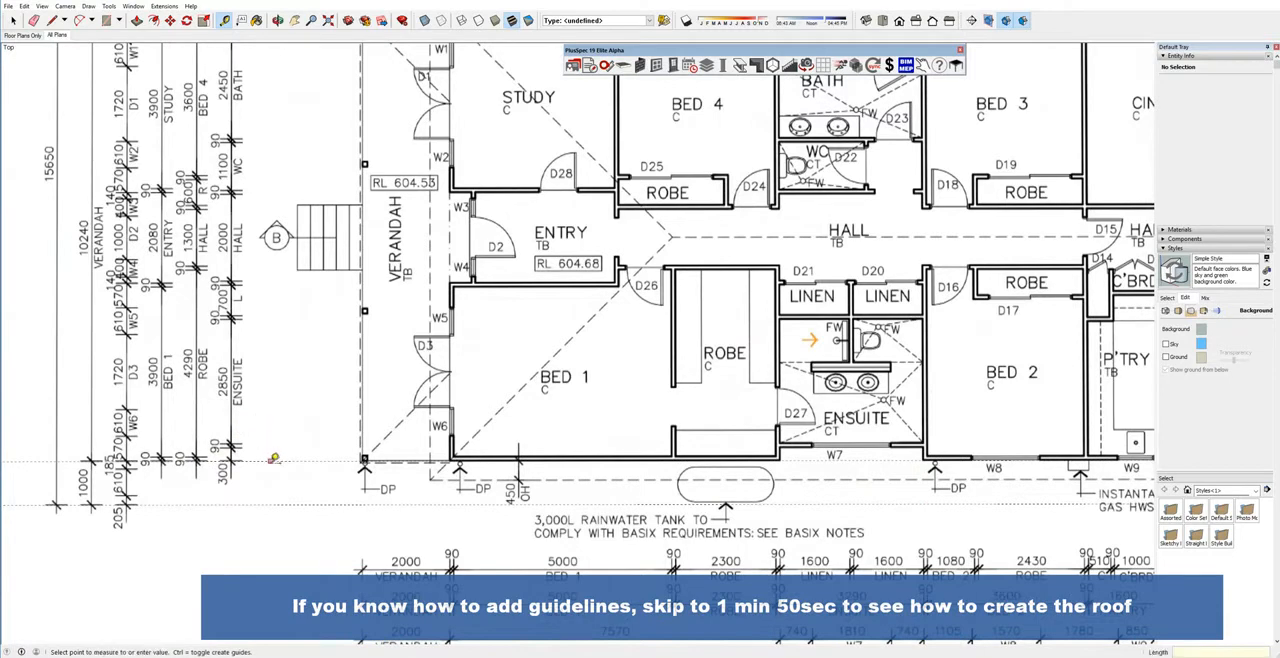
{"action": "scroll", "coordinate": [273, 459], "scroll_direction": "down", "scroll_amount": 2}
{"action": "scroll", "coordinate": [273, 459], "scroll_direction": "down", "scroll_amount": 1}
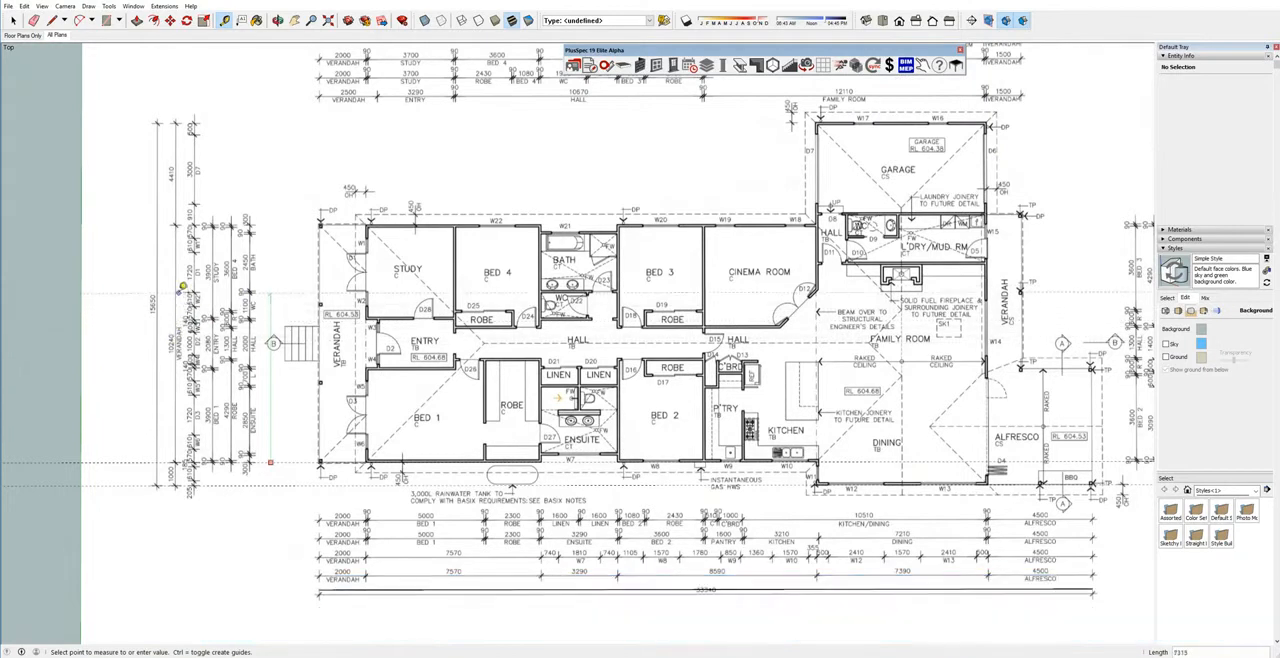
{"action": "key", "text": "Return"}
{"action": "scroll", "coordinate": [331, 316], "scroll_direction": "down", "scroll_amount": 2}
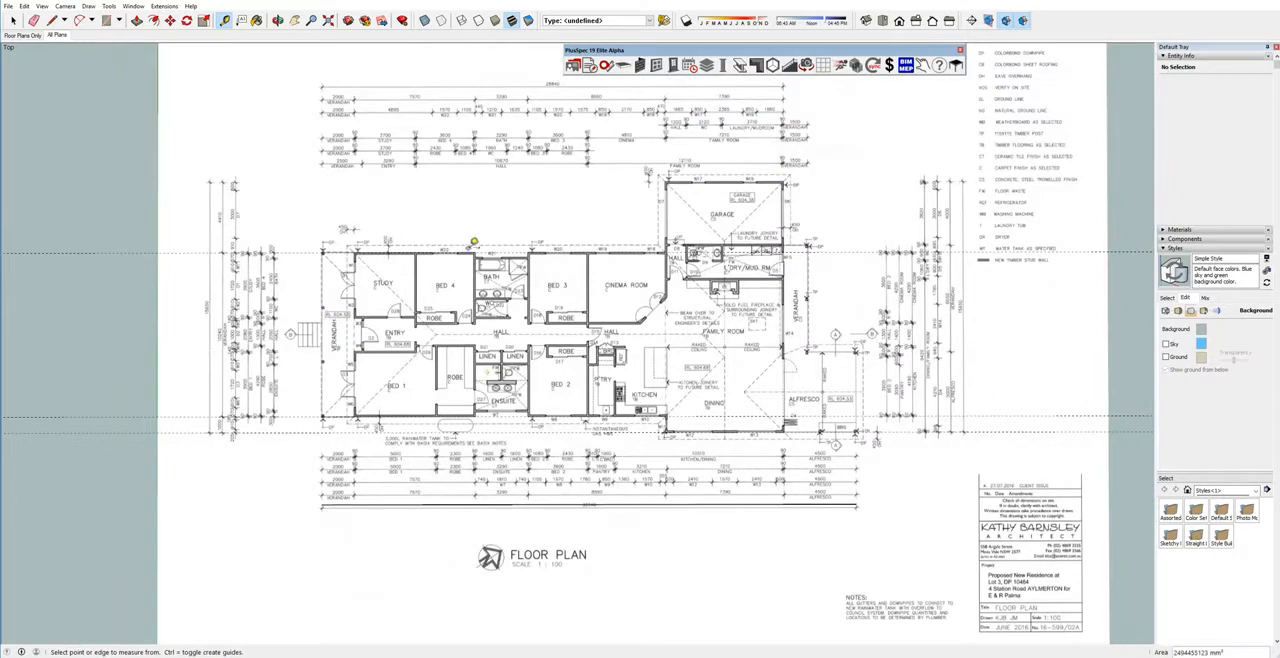
Add a guide 4410 mm above the bedrooms' upper wall guide, along the garage's upper wall.
{"action": "scroll", "coordinate": [462, 241], "scroll_direction": "up", "scroll_amount": 5}
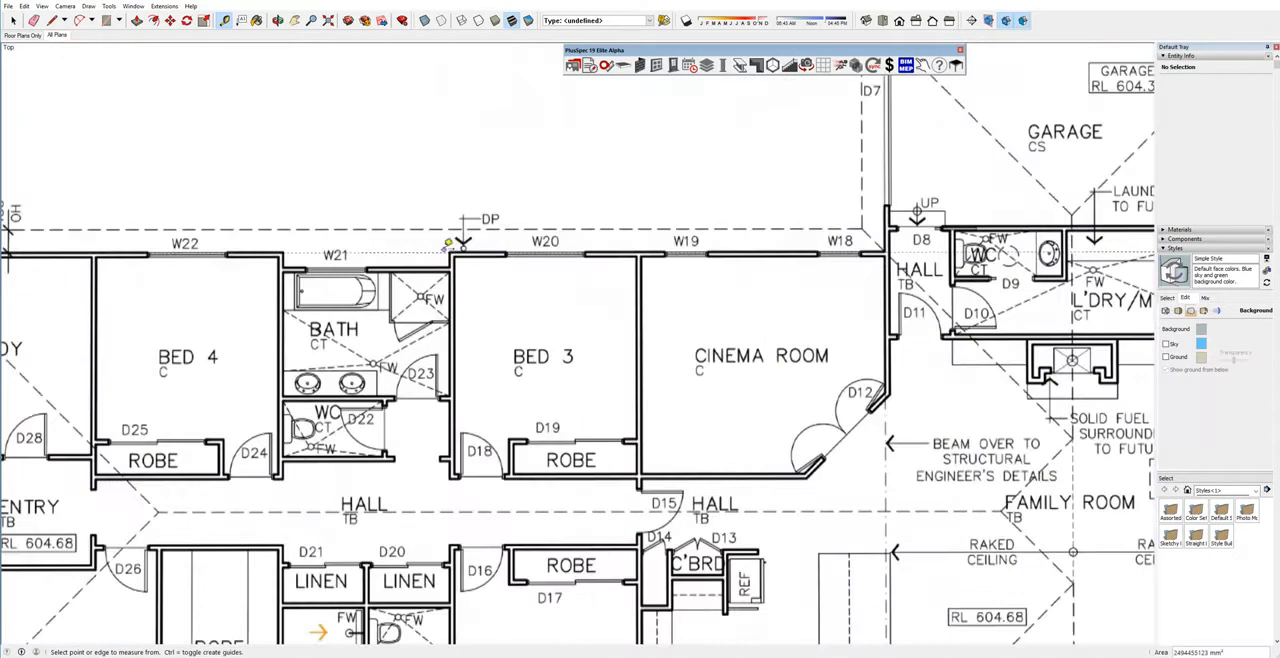
{"action": "left_click", "coordinate": [438, 251]}
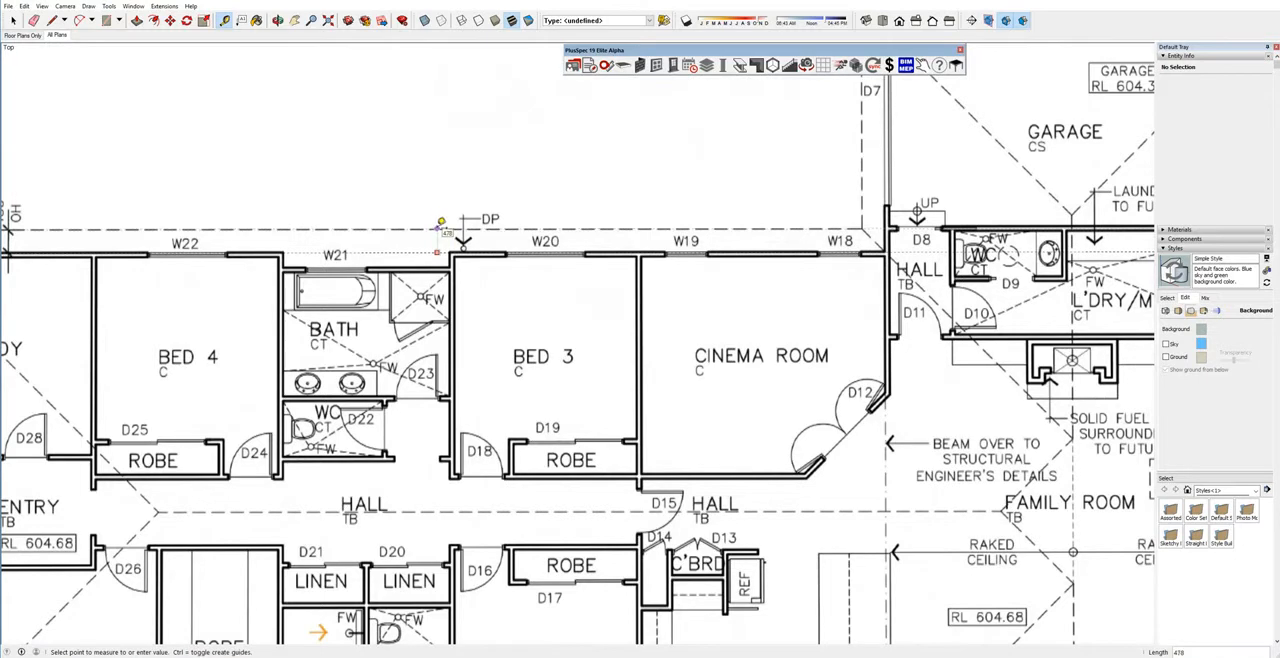
{"action": "scroll", "coordinate": [445, 235], "scroll_direction": "down", "scroll_amount": 6}
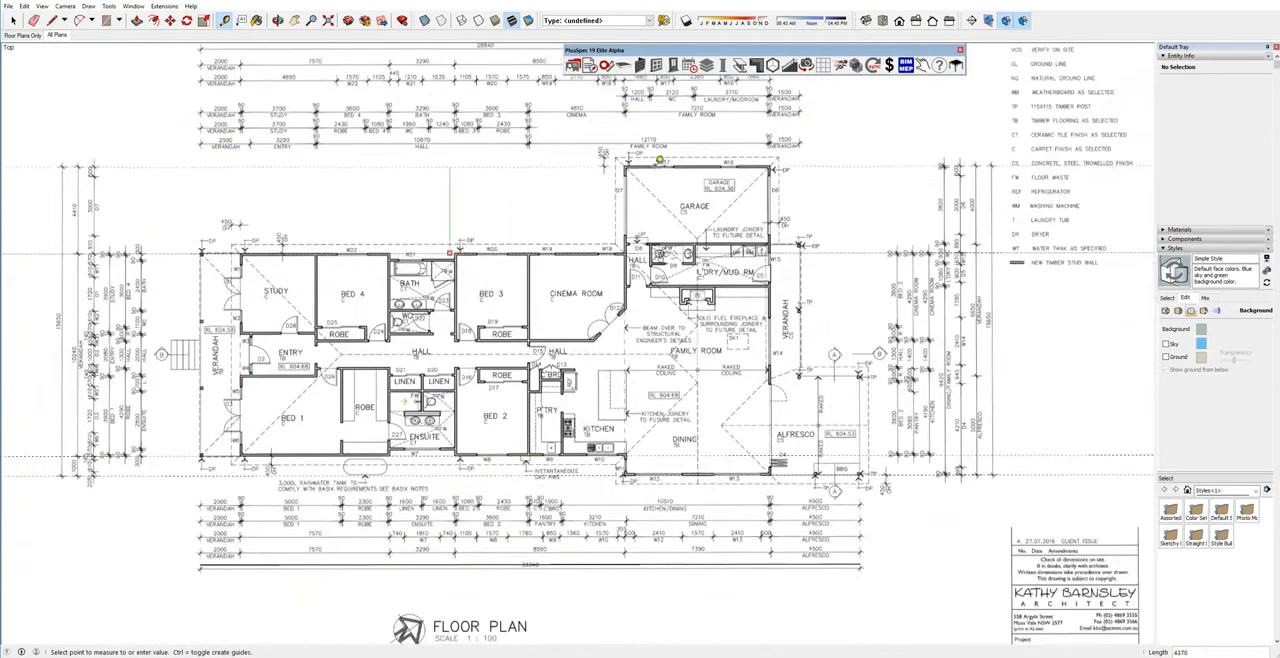
{"action": "scroll", "coordinate": [663, 163], "scroll_direction": "up", "scroll_amount": 2}
{"action": "scroll", "coordinate": [659, 160], "scroll_direction": "down", "scroll_amount": 2}
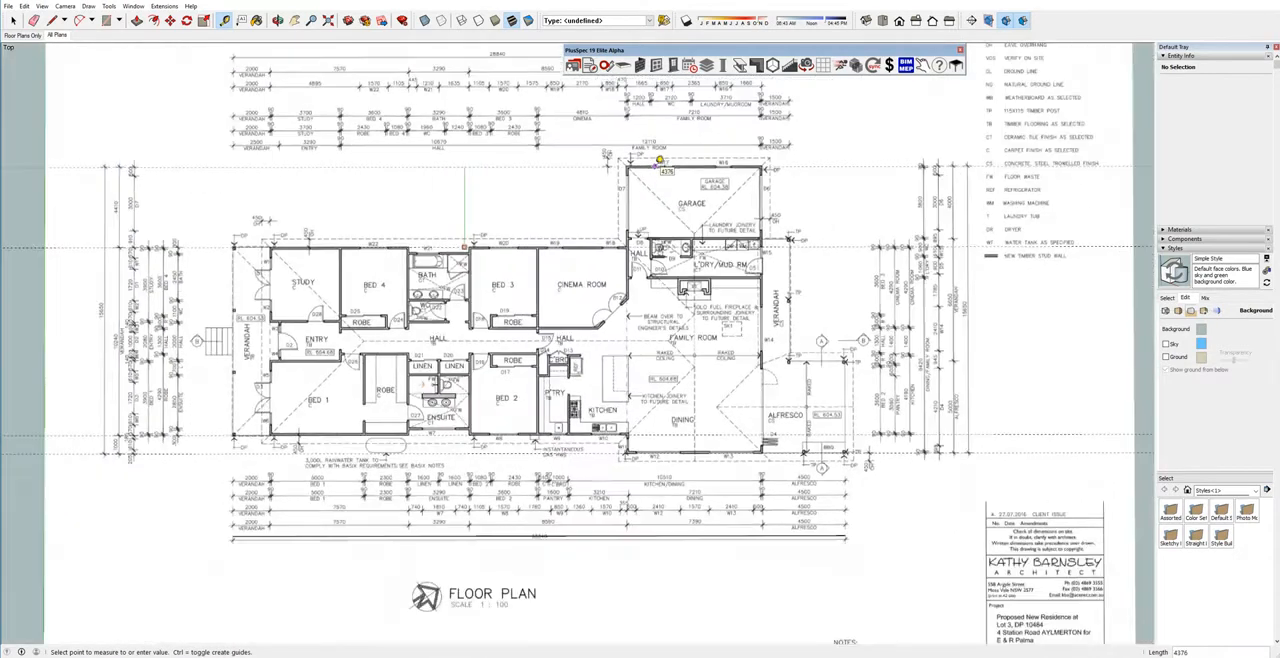
{"action": "scroll", "coordinate": [210, 174], "scroll_direction": "up", "scroll_amount": 2}
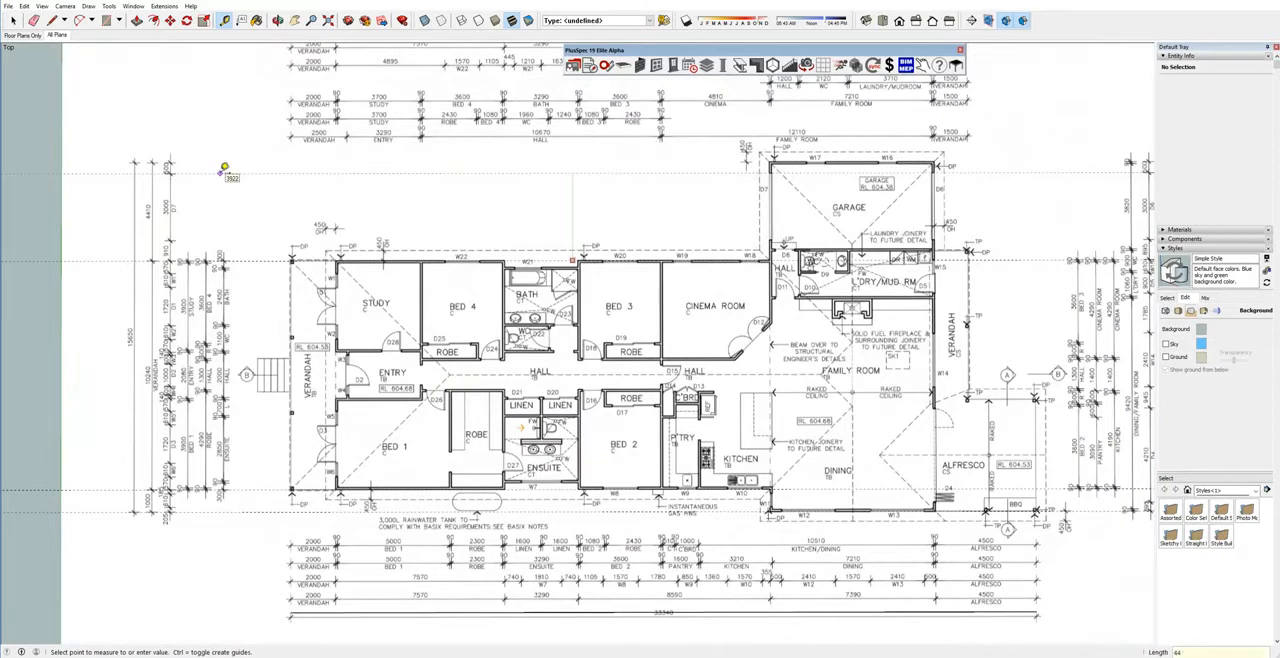
{"action": "scroll", "coordinate": [224, 180], "scroll_direction": "down", "scroll_amount": 2}
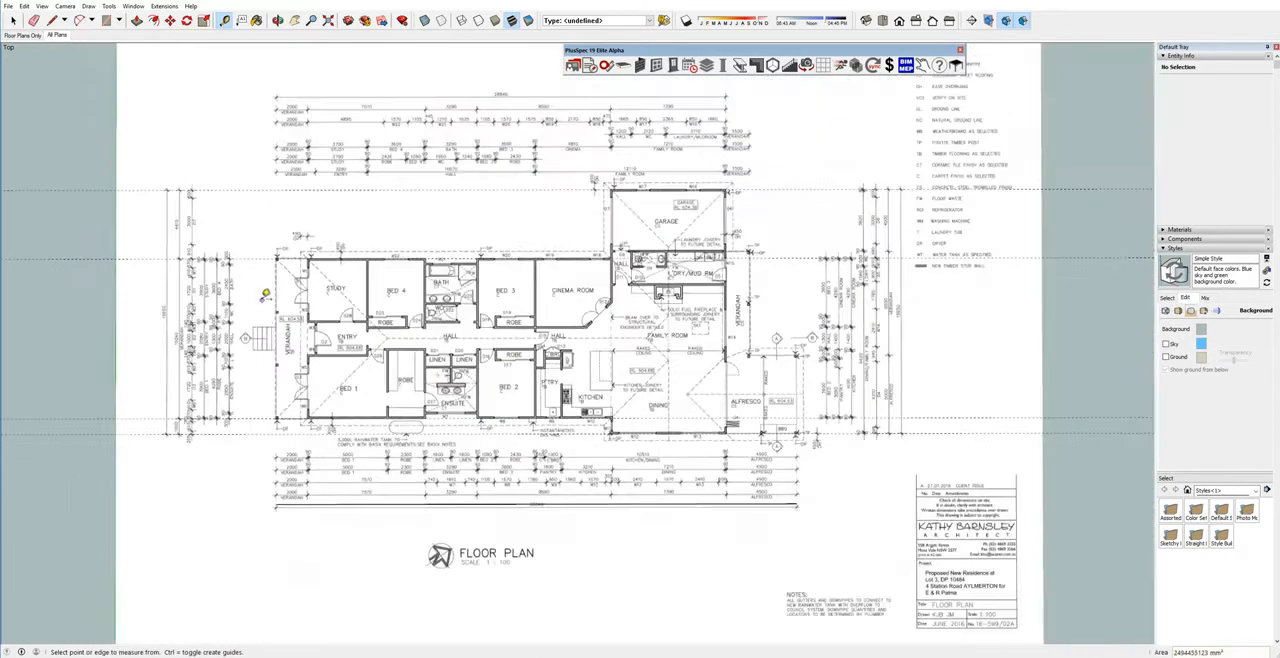
Draw a vertical line along the alfresco's outer side, starting at its lower outer corner by the BBQ.
{"action": "middle_click_drag", "start_coordinate": [645, 399], "coordinate": [762, 383], "text": "shift"}
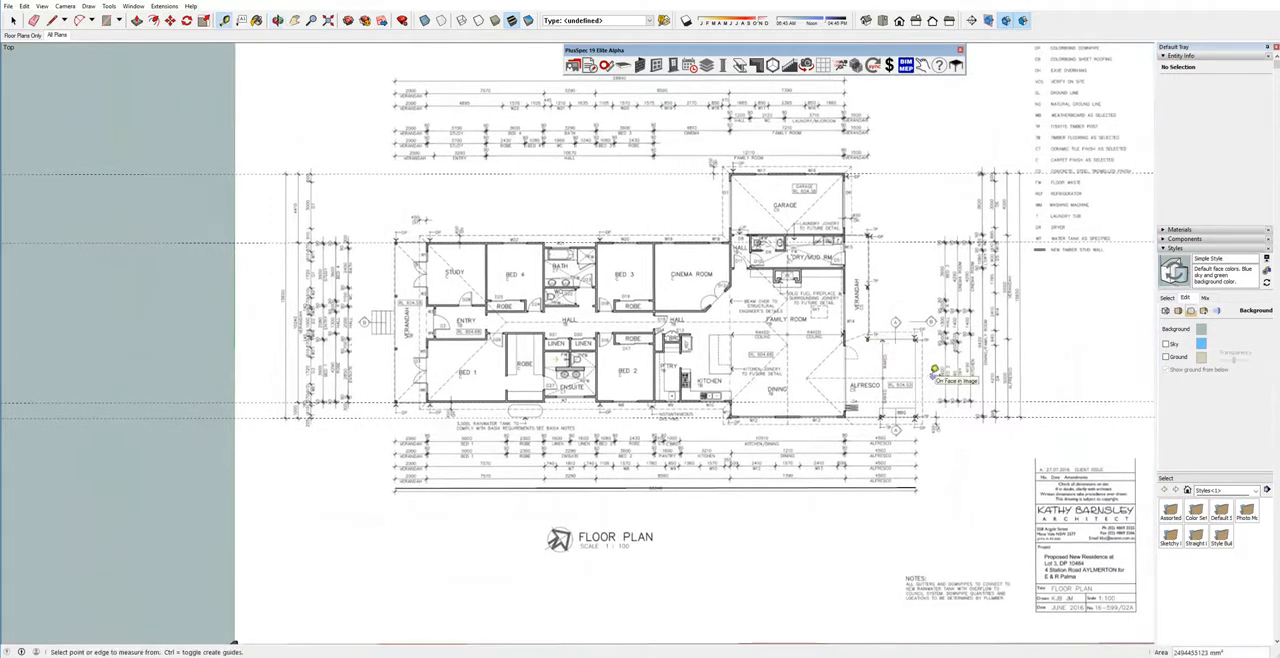
{"action": "key", "text": "l"}
{"action": "scroll", "coordinate": [1015, 410], "scroll_direction": "up", "scroll_amount": 2}
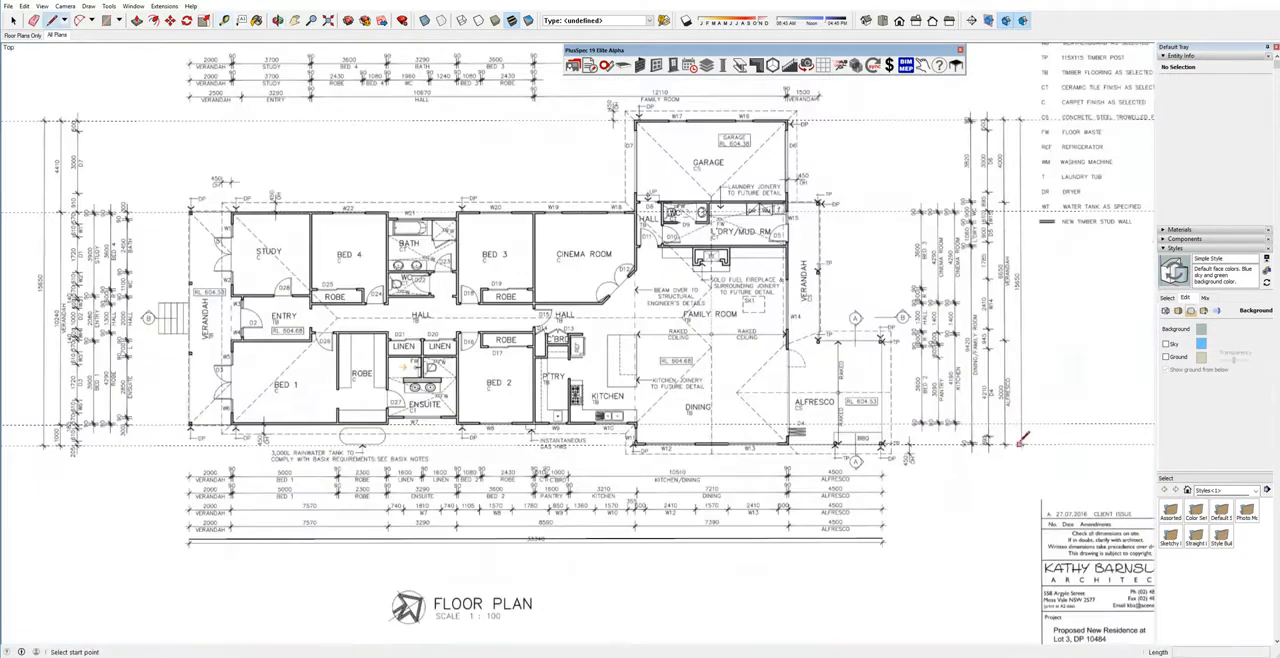
{"action": "scroll", "coordinate": [897, 441], "scroll_direction": "up", "scroll_amount": 8}
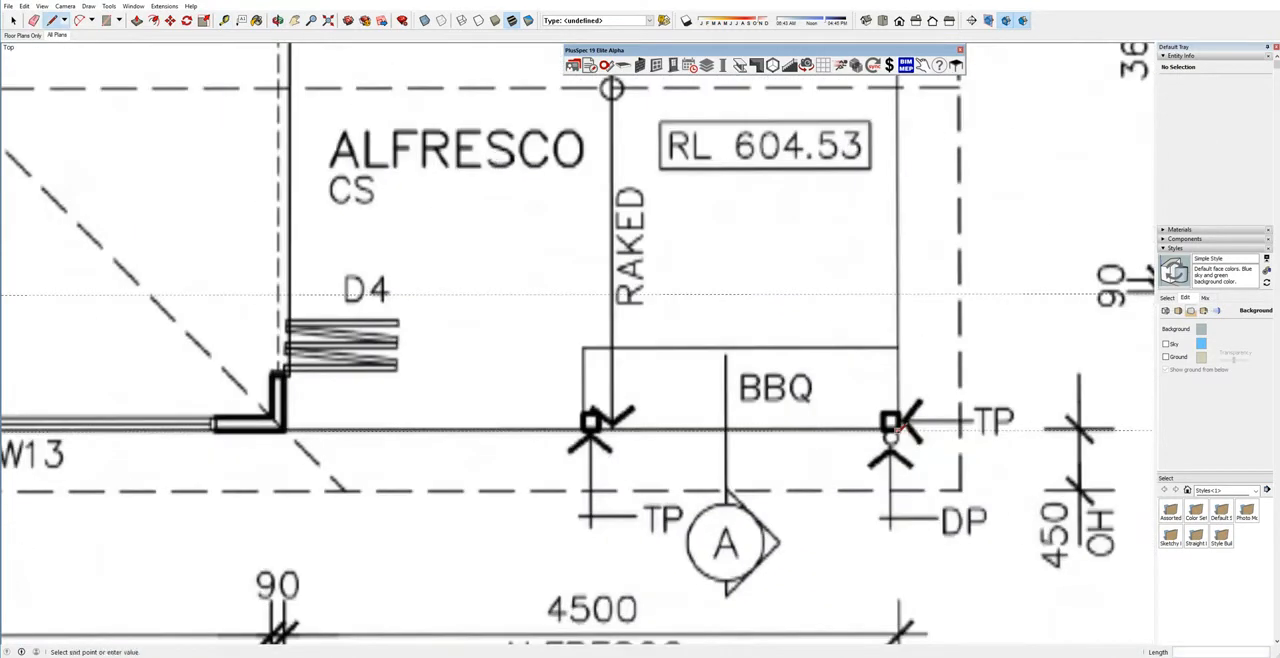
{"action": "left_click", "coordinate": [896, 425]}
{"action": "scroll", "coordinate": [896, 425], "scroll_direction": "down", "scroll_amount": 8}
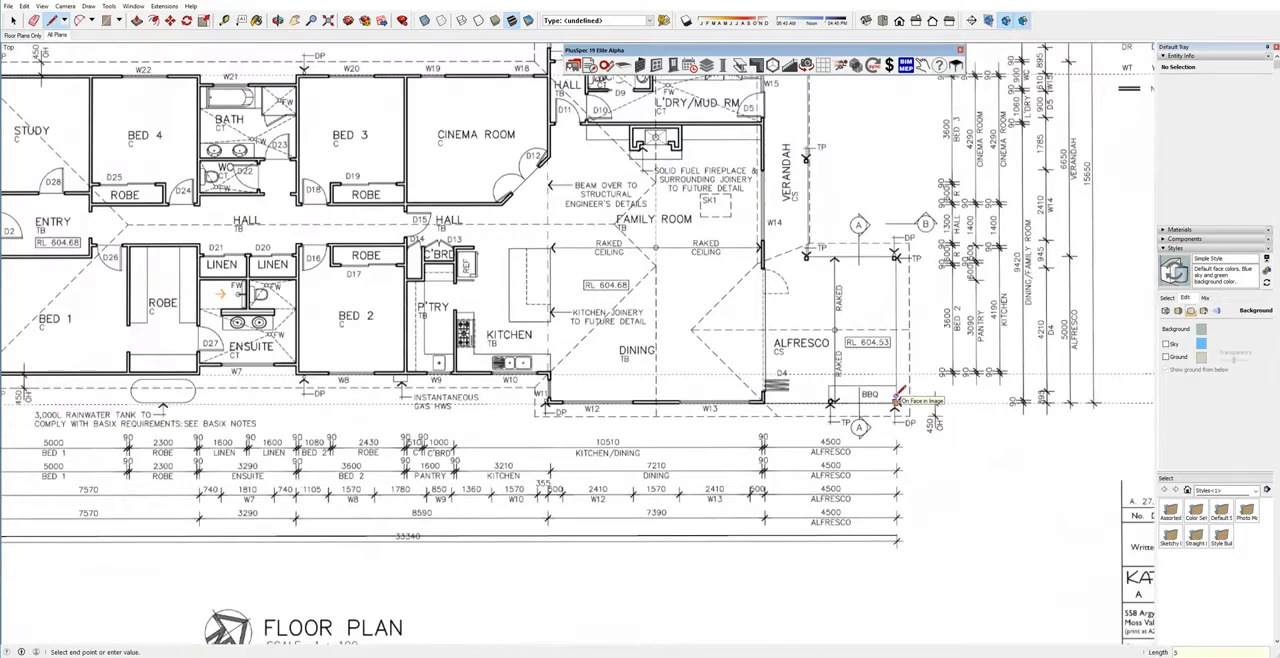
{"action": "key", "text": "Return"}
{"action": "key", "text": "space"}
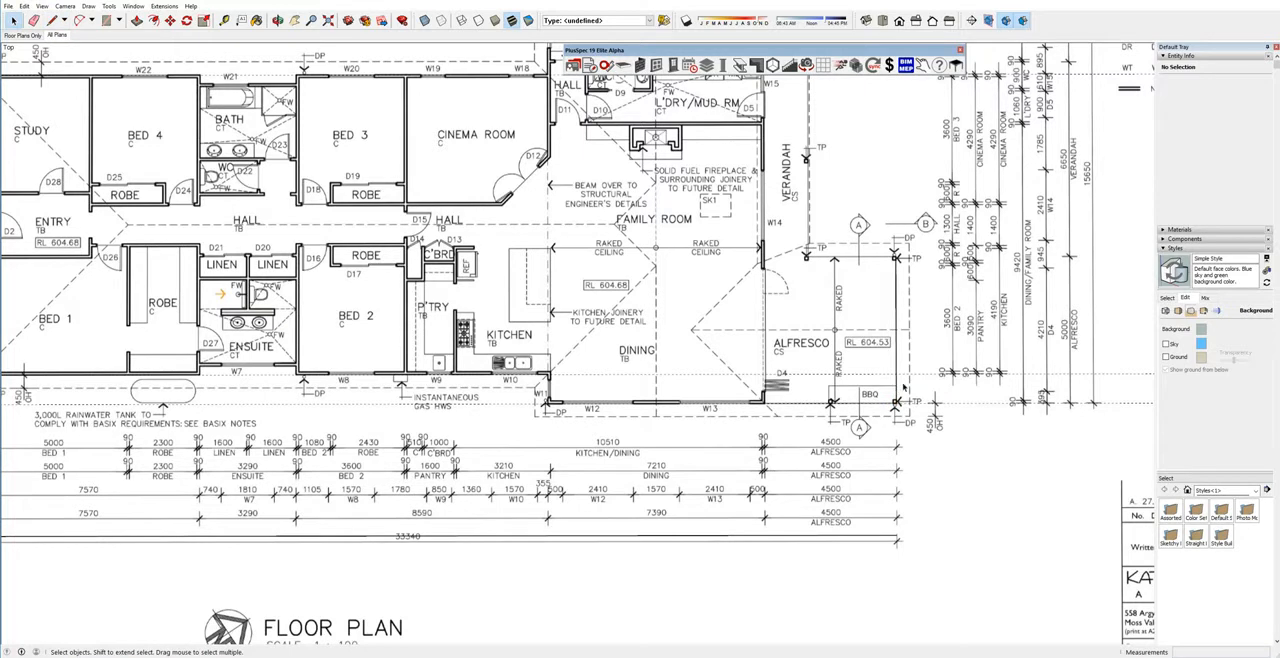
Add a vertical guide offset 4500 mm from the alfresco line, toward the dining room's outer wall.
{"action": "key", "text": "t"}
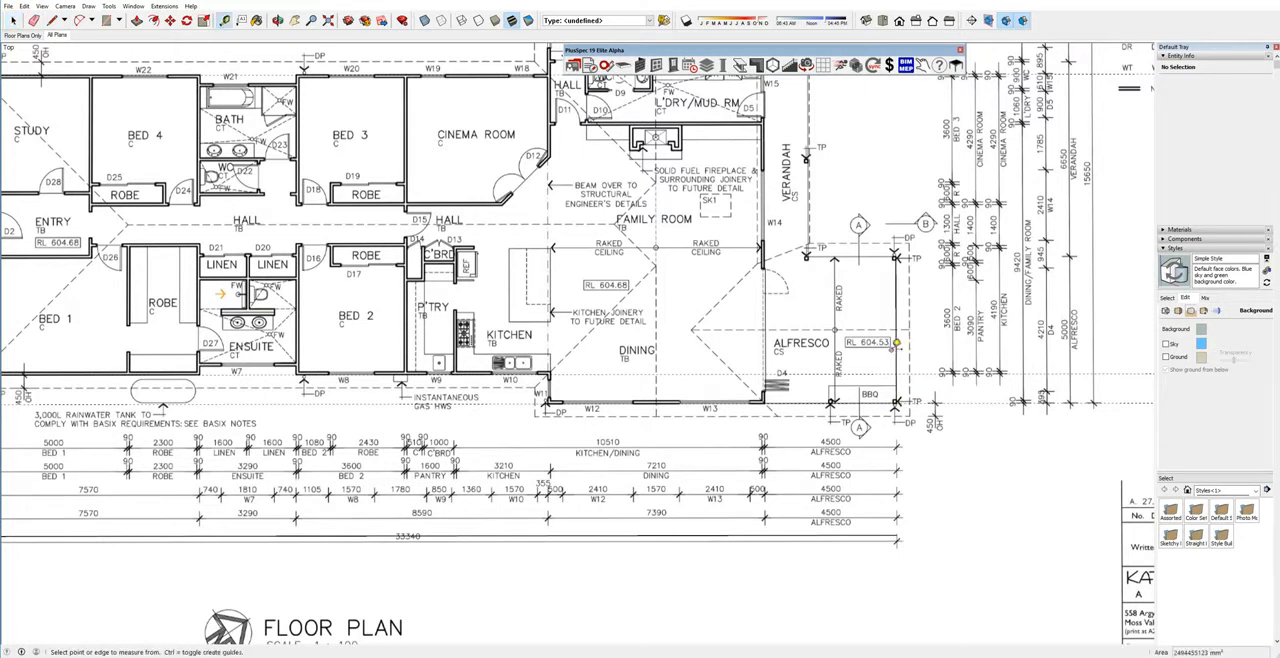
{"action": "left_click", "coordinate": [899, 346]}
{"action": "scroll", "coordinate": [899, 346], "scroll_direction": "down", "scroll_amount": 1}
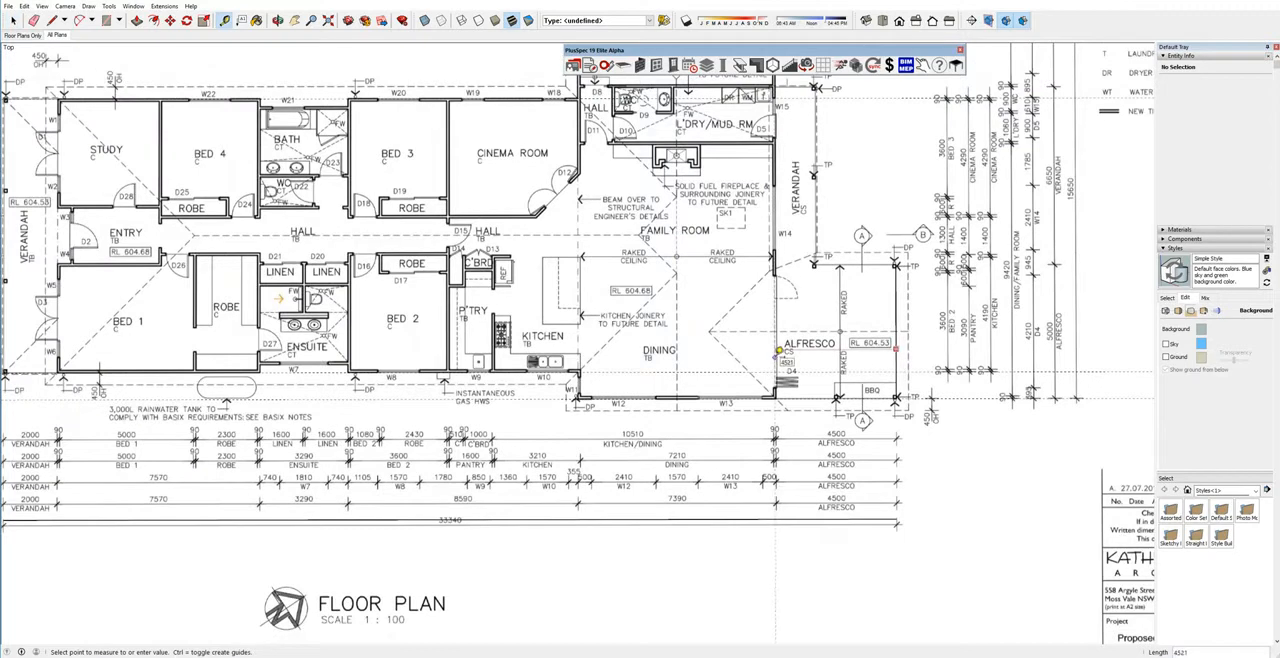
{"action": "type", "text": "4500"}
{"action": "key", "text": "Return"}
Add another vertical guide offset 7210 mm from the alfresco-side wall guide, across the dining room toward the kitchen.
{"action": "left_click", "coordinate": [779, 329]}
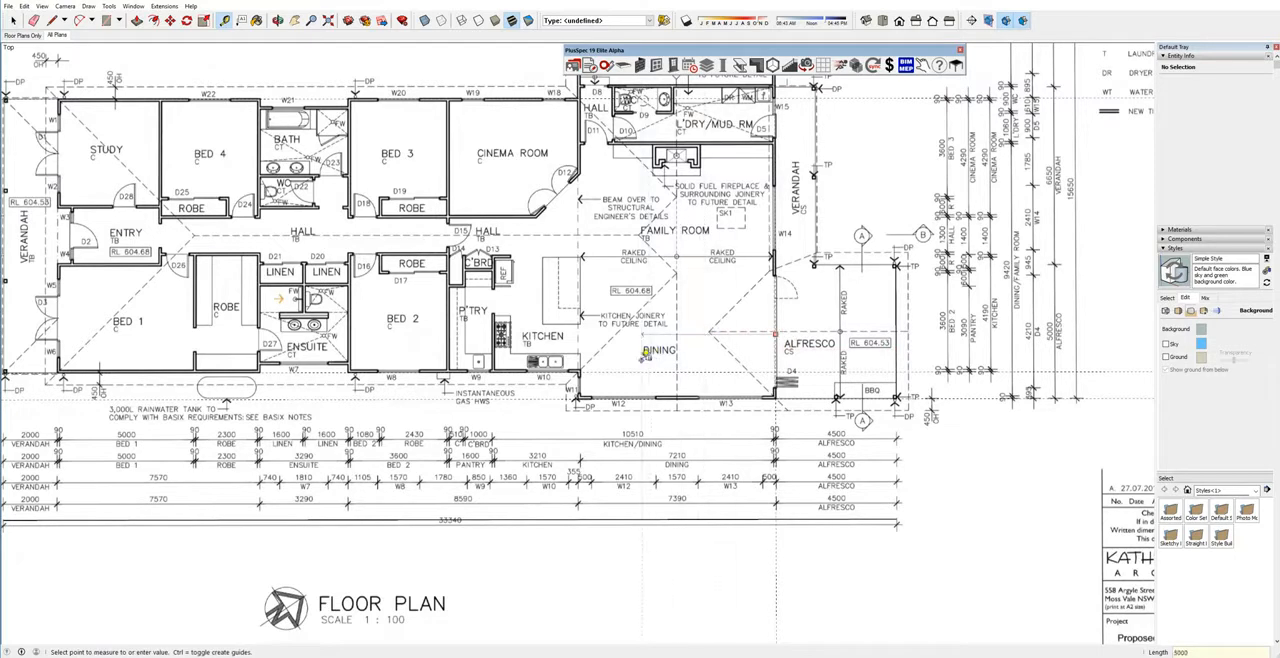
{"action": "type", "text": "7210"}
{"action": "key", "text": "Return"}
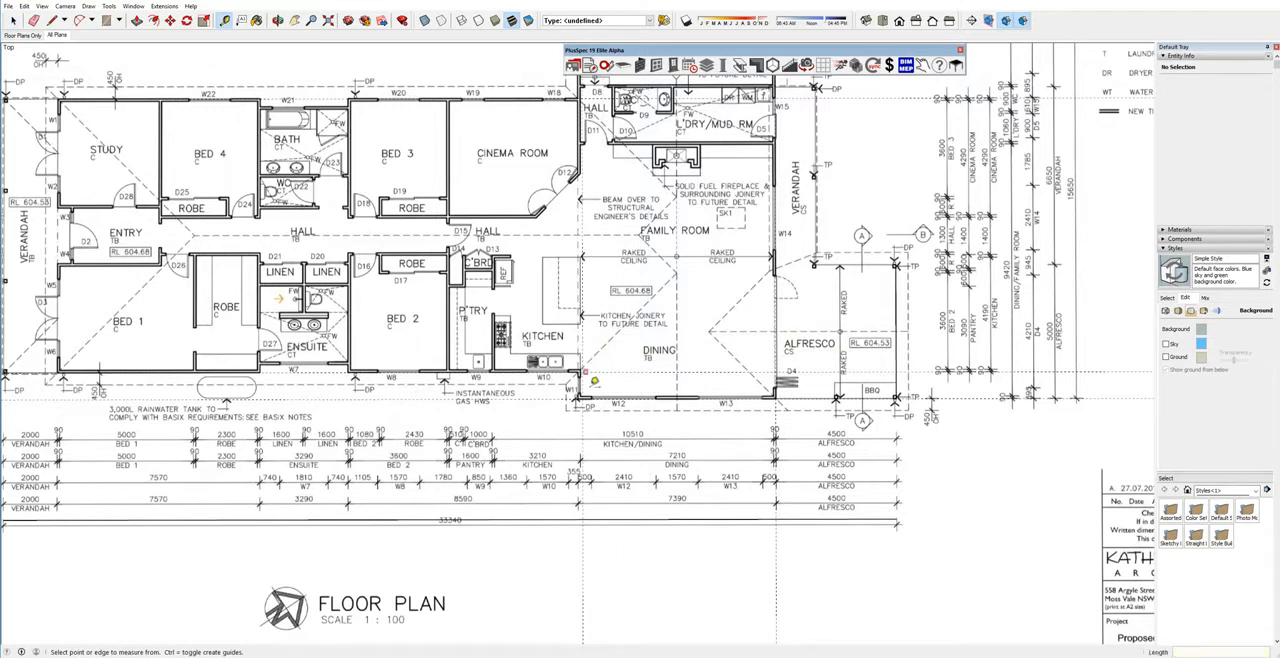
Offset a guide from the 7210 mm guide to the dining room's kitchen-side wall face, and delete the 7210 mm guide.
{"action": "scroll", "coordinate": [618, 467], "scroll_direction": "up", "scroll_amount": 1}
{"action": "scroll", "coordinate": [618, 467], "scroll_direction": "up", "scroll_amount": 4}
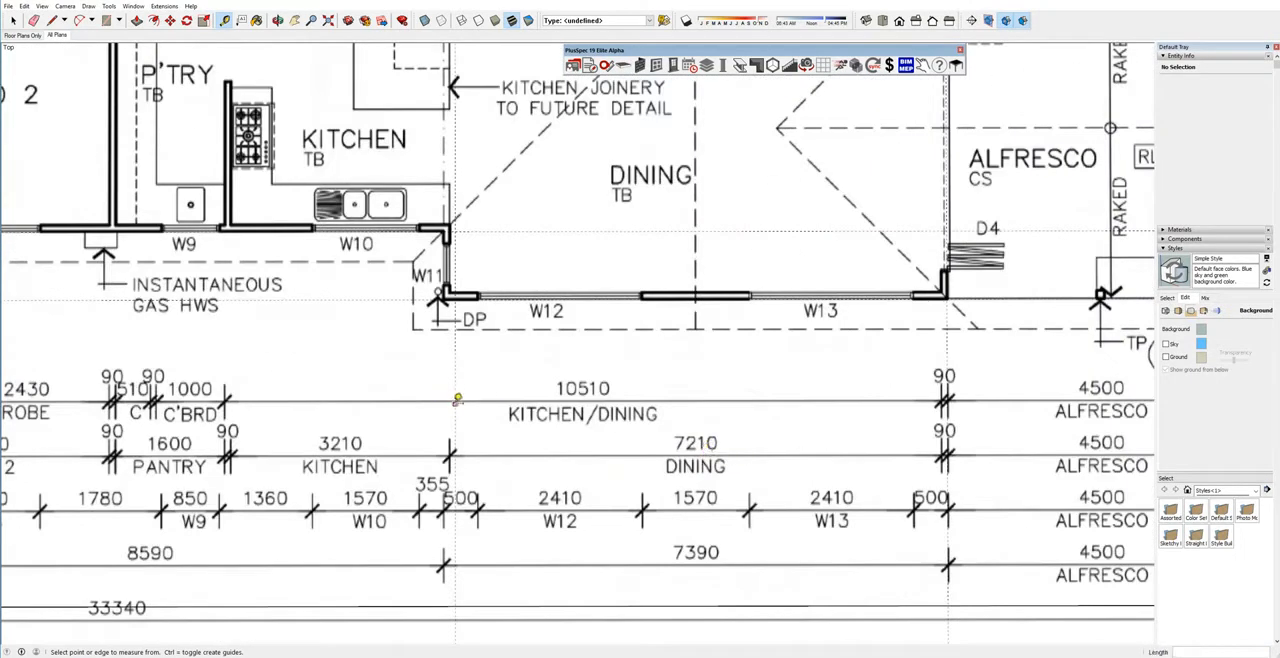
{"action": "left_click", "coordinate": [460, 398]}
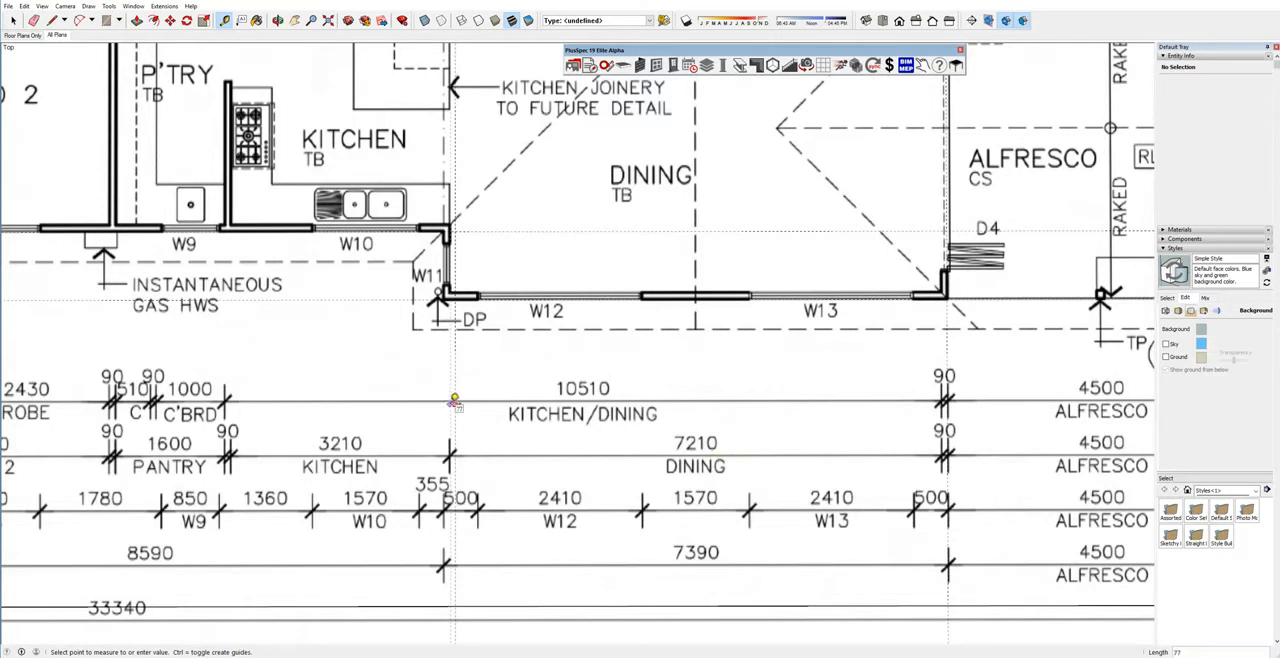
{"action": "key", "text": "space"}
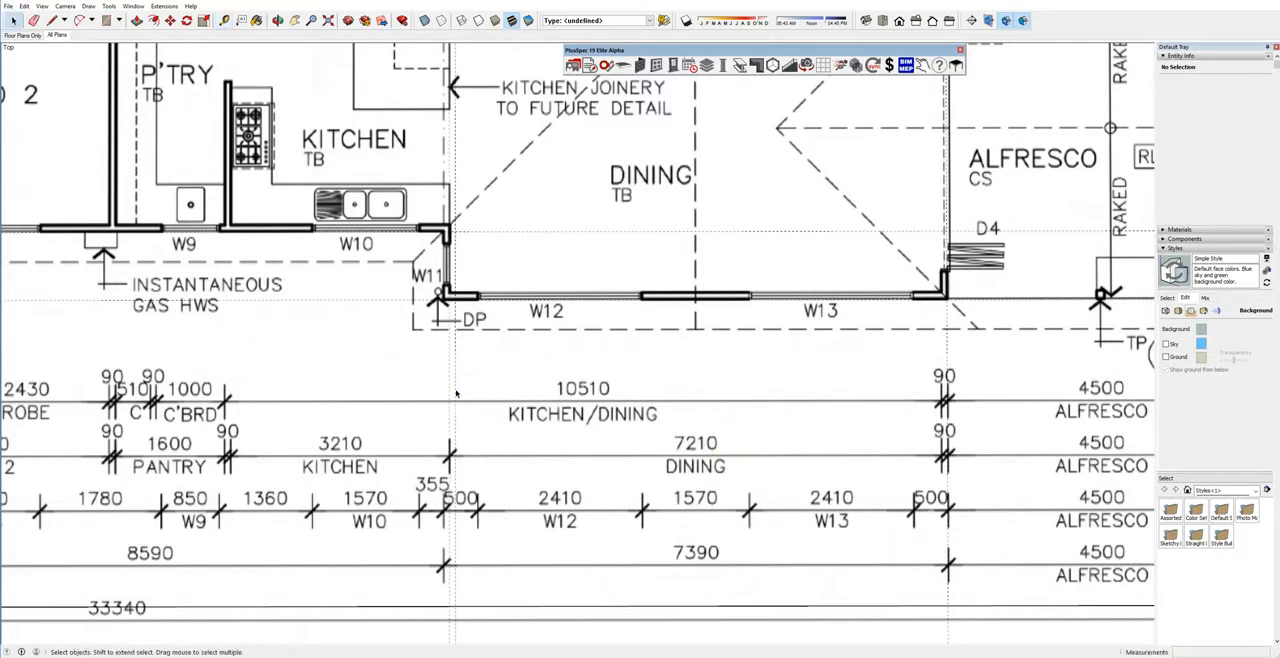
{"action": "left_click", "coordinate": [456, 393]}
{"action": "key", "text": "Delete"}
{"action": "scroll", "coordinate": [507, 401], "scroll_direction": "down", "scroll_amount": 5}
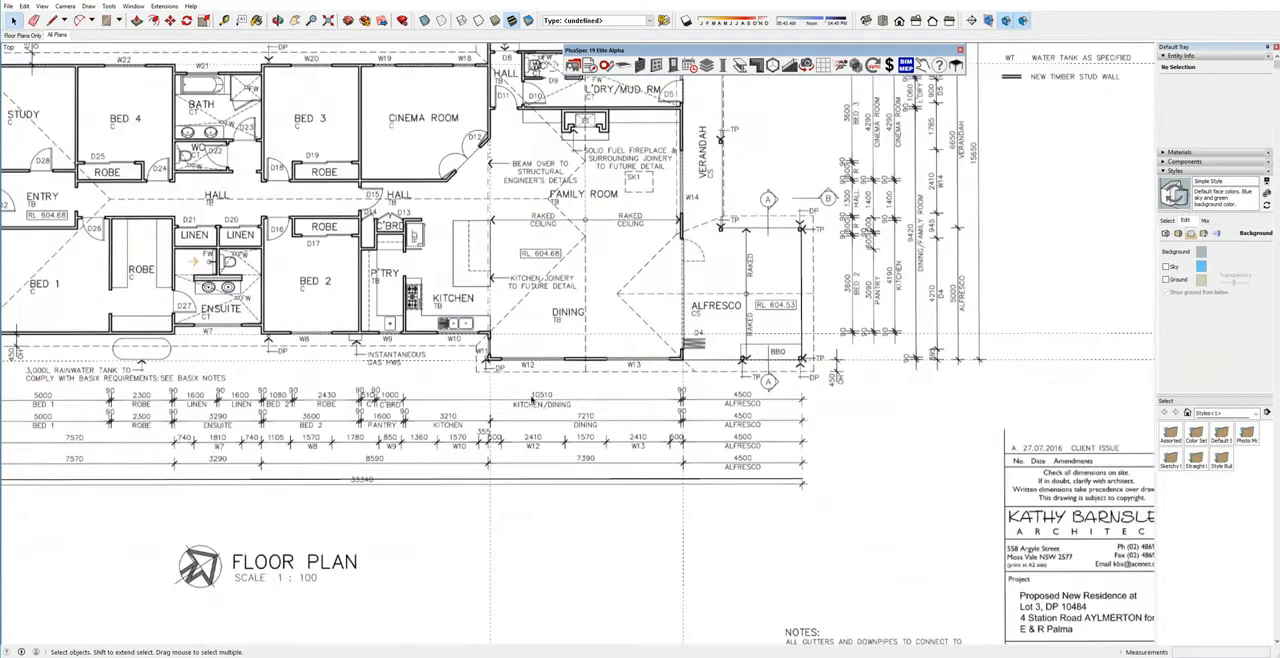
Draw a 10240 mm deep rectangle over the main house, from the study's outer corner to the guide intersection at the dining room's alfresco-side wall.
{"action": "scroll", "coordinate": [508, 368], "scroll_direction": "down", "scroll_amount": 3}
{"action": "middle_click_drag", "start_coordinate": [508, 368], "coordinate": [826, 438], "text": "shift"}
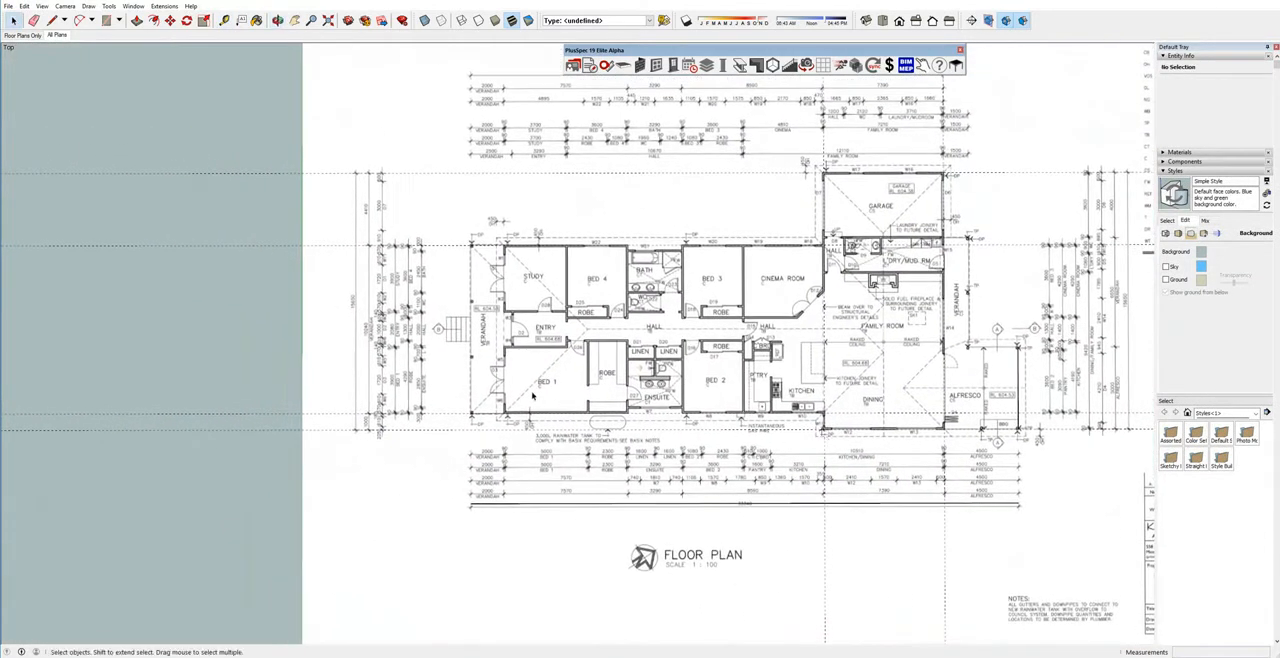
{"action": "key", "text": "r"}
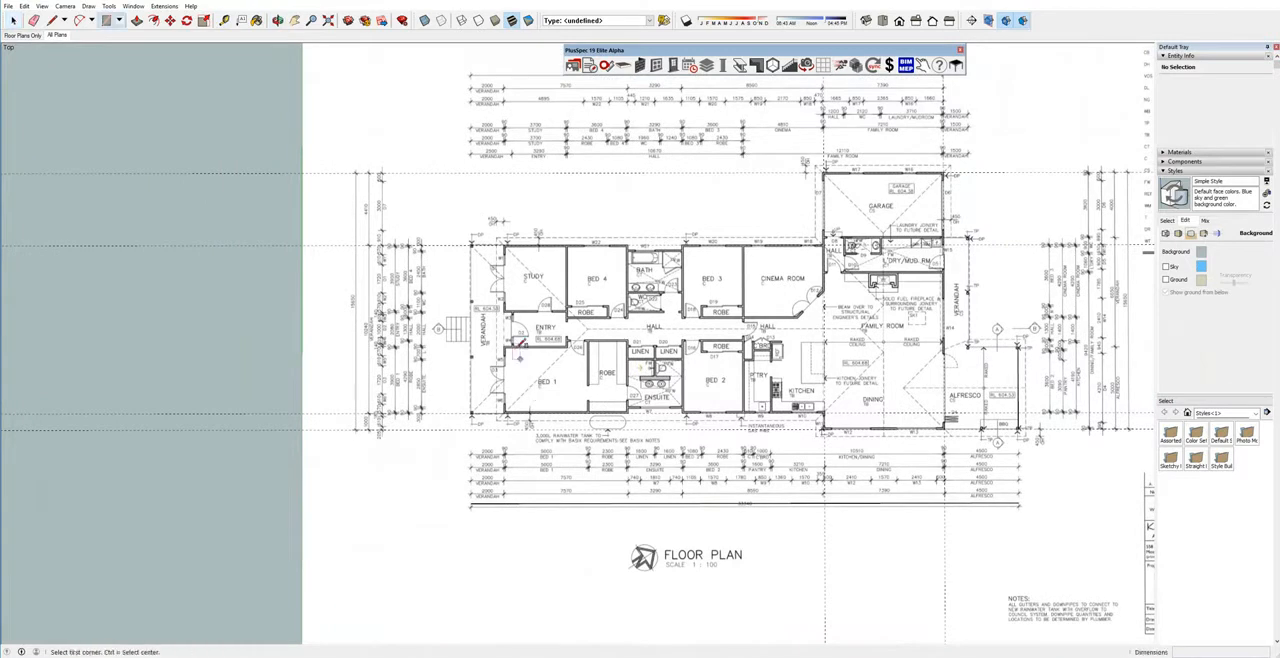
{"action": "scroll", "coordinate": [507, 243], "scroll_direction": "up", "scroll_amount": 4}
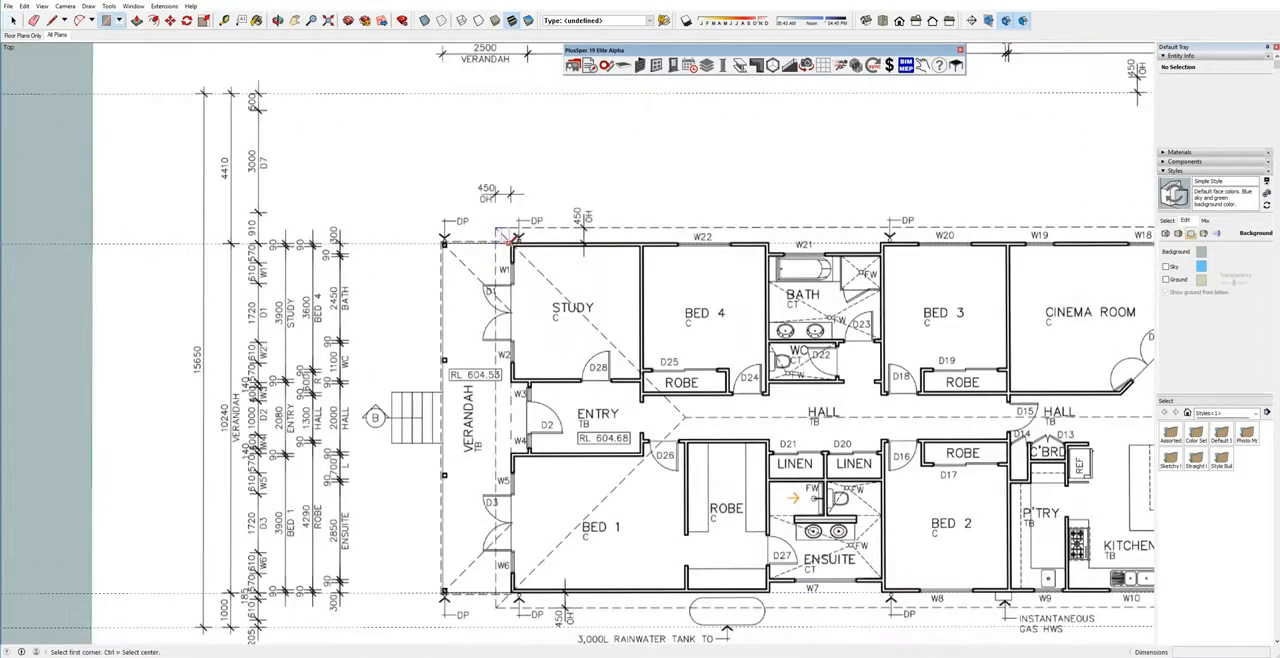
{"action": "left_click", "coordinate": [512, 240]}
{"action": "scroll", "coordinate": [570, 352], "scroll_direction": "down", "scroll_amount": 2}
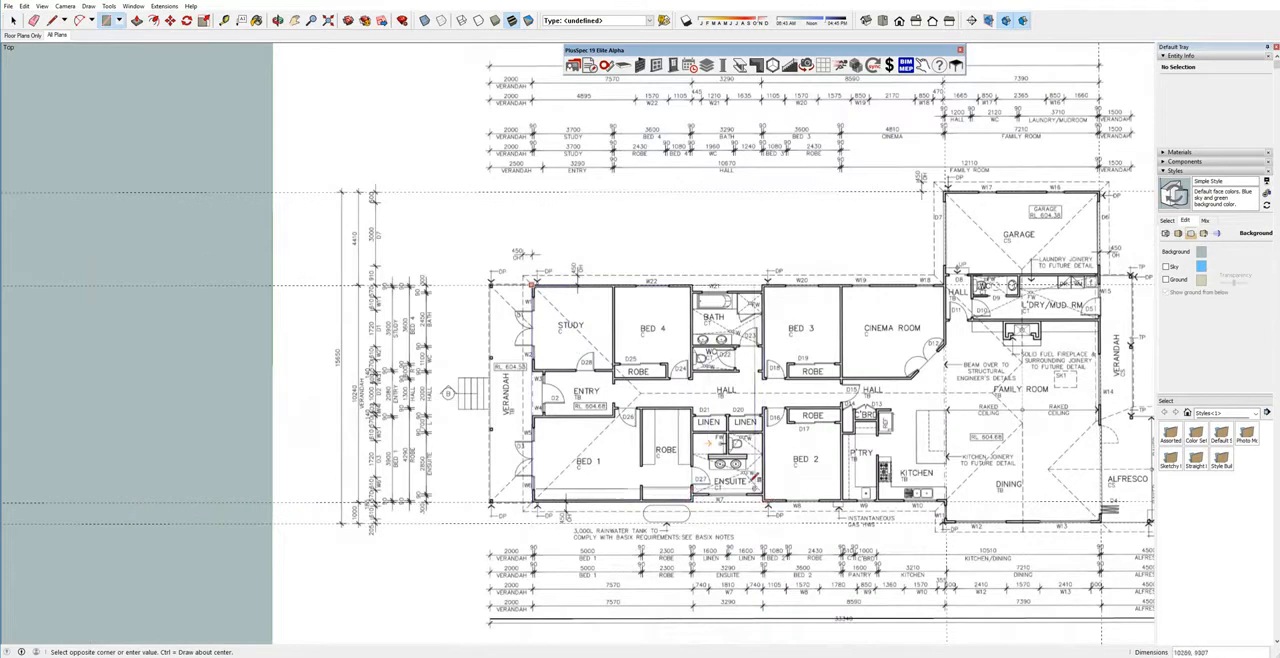
{"action": "scroll", "coordinate": [664, 492], "scroll_direction": "down", "scroll_amount": 2}
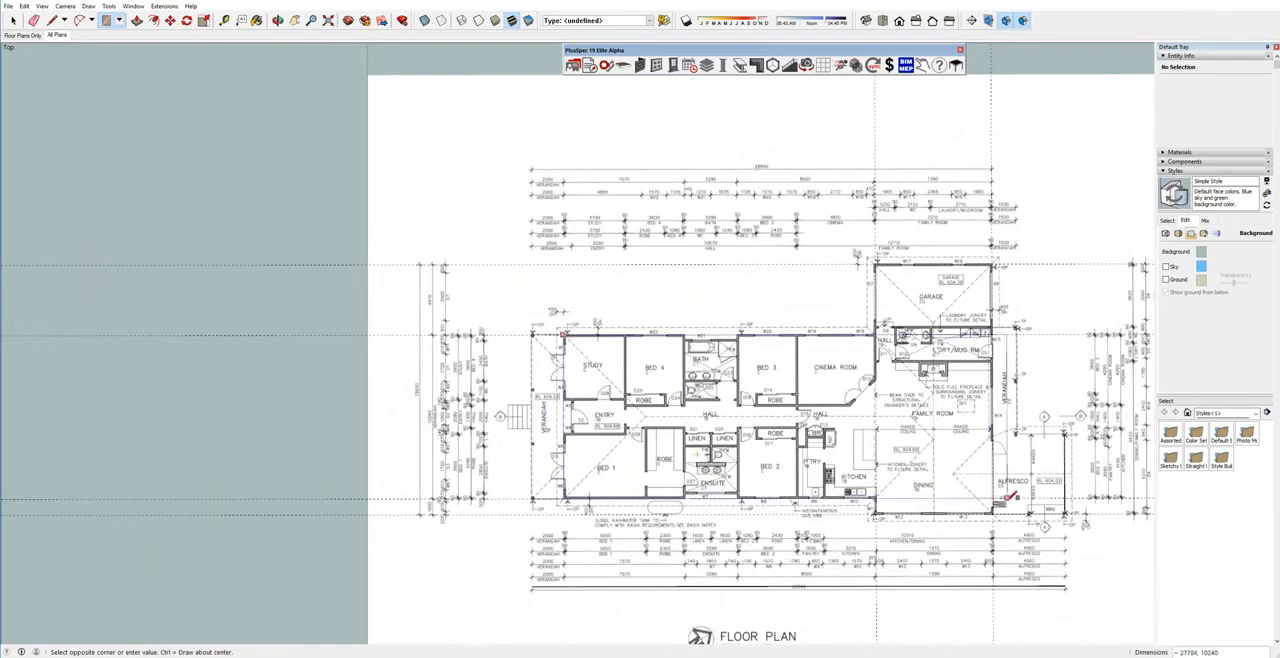
{"action": "left_click", "coordinate": [994, 500]}
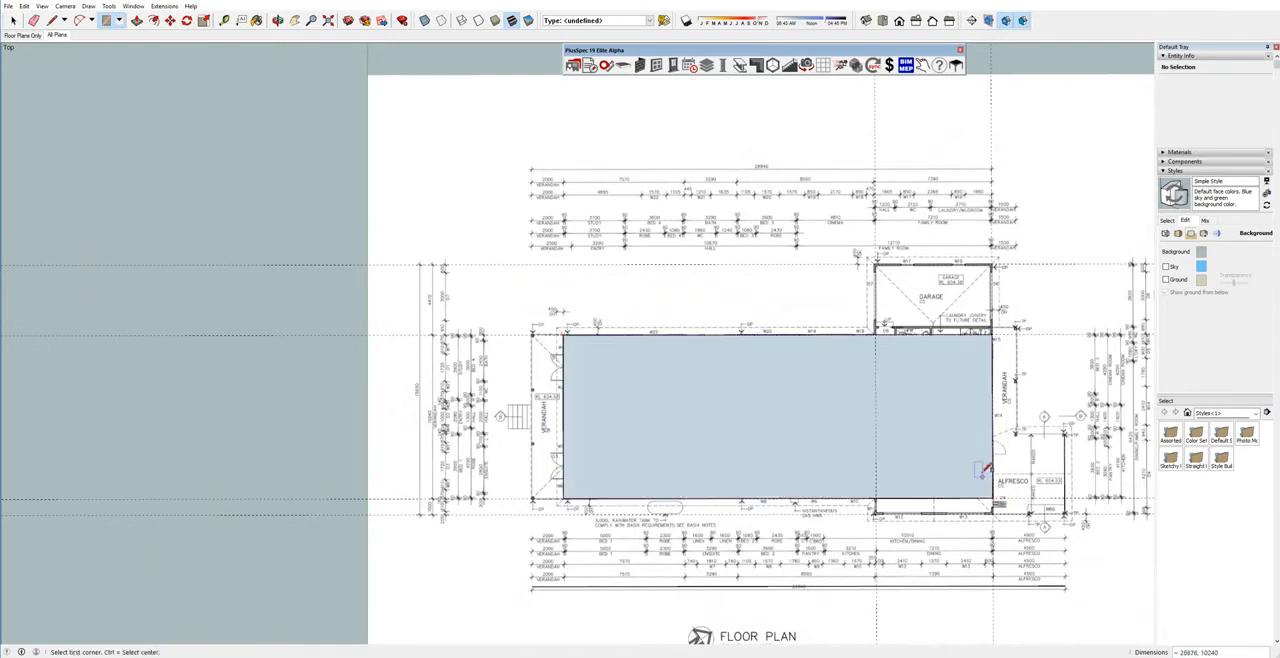
Draw a 4410 mm deep rectangle over the garage, from its outer verandah-side corner to the main house wall beside door D7.
{"action": "scroll", "coordinate": [875, 265], "scroll_direction": "up", "scroll_amount": 2}
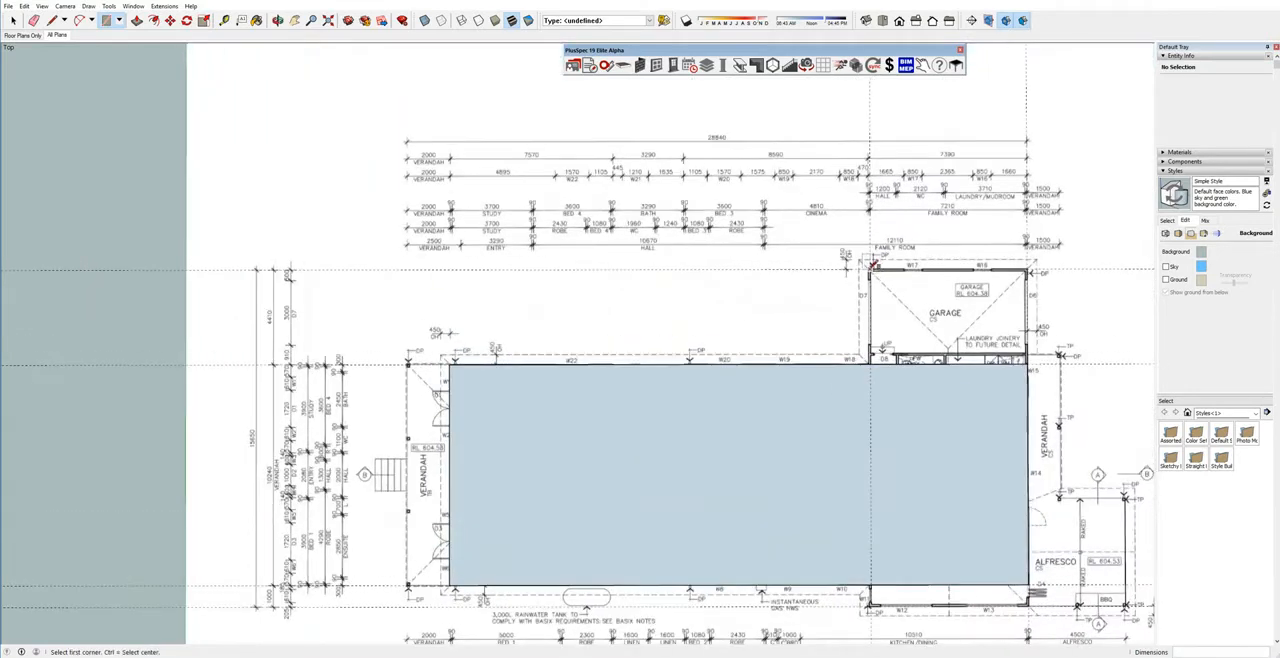
{"action": "scroll", "coordinate": [872, 265], "scroll_direction": "up", "scroll_amount": 1}
{"action": "scroll", "coordinate": [873, 265], "scroll_direction": "up", "scroll_amount": 2}
{"action": "scroll", "coordinate": [877, 263], "scroll_direction": "up", "scroll_amount": 1}
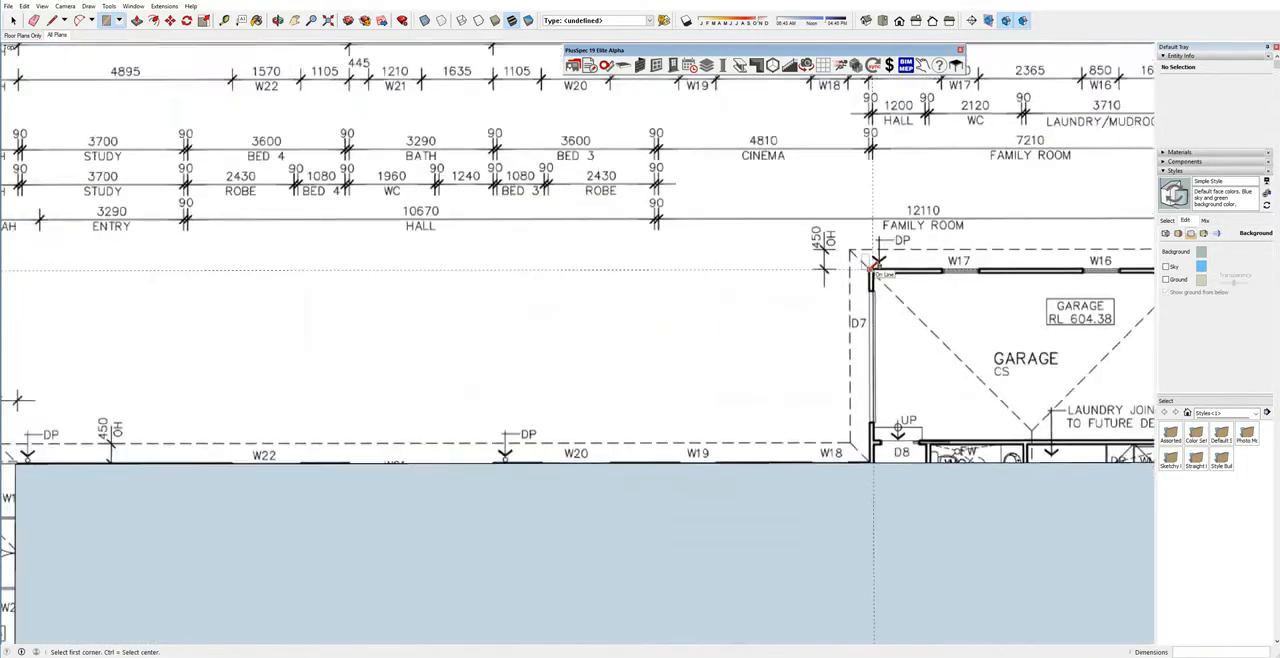
{"action": "scroll", "coordinate": [875, 265], "scroll_direction": "down", "scroll_amount": 3}
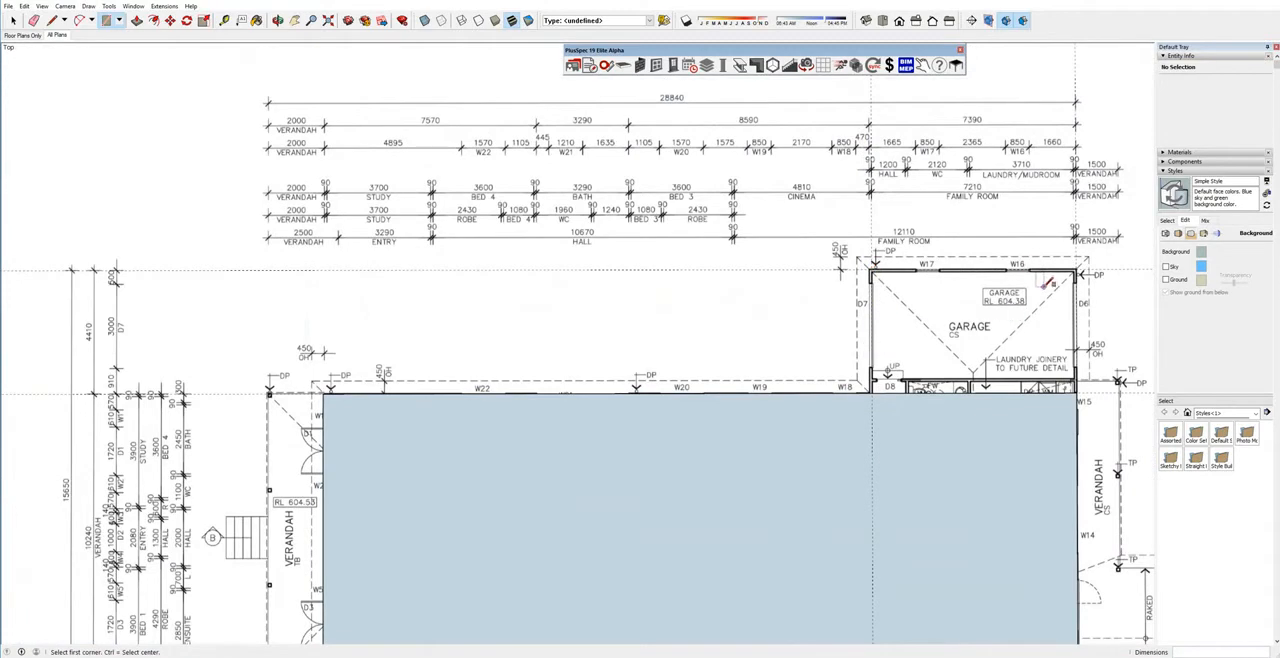
{"action": "left_click", "coordinate": [1077, 270]}
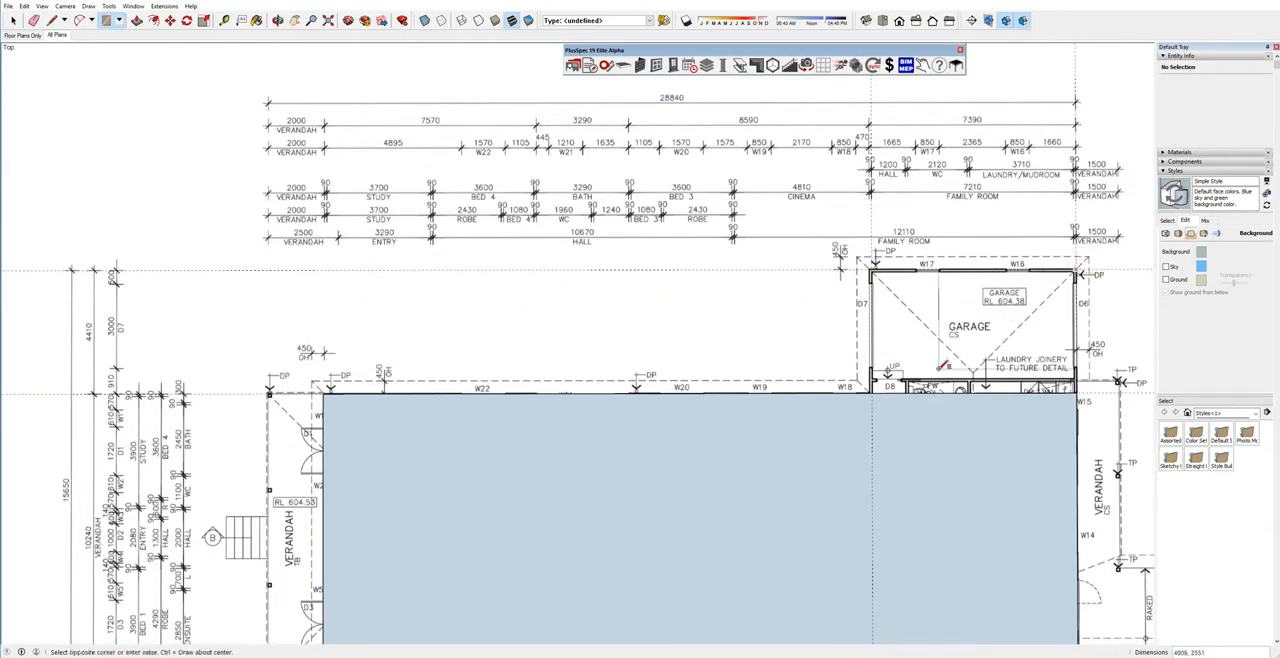
{"action": "scroll", "coordinate": [870, 386], "scroll_direction": "up", "scroll_amount": 7}
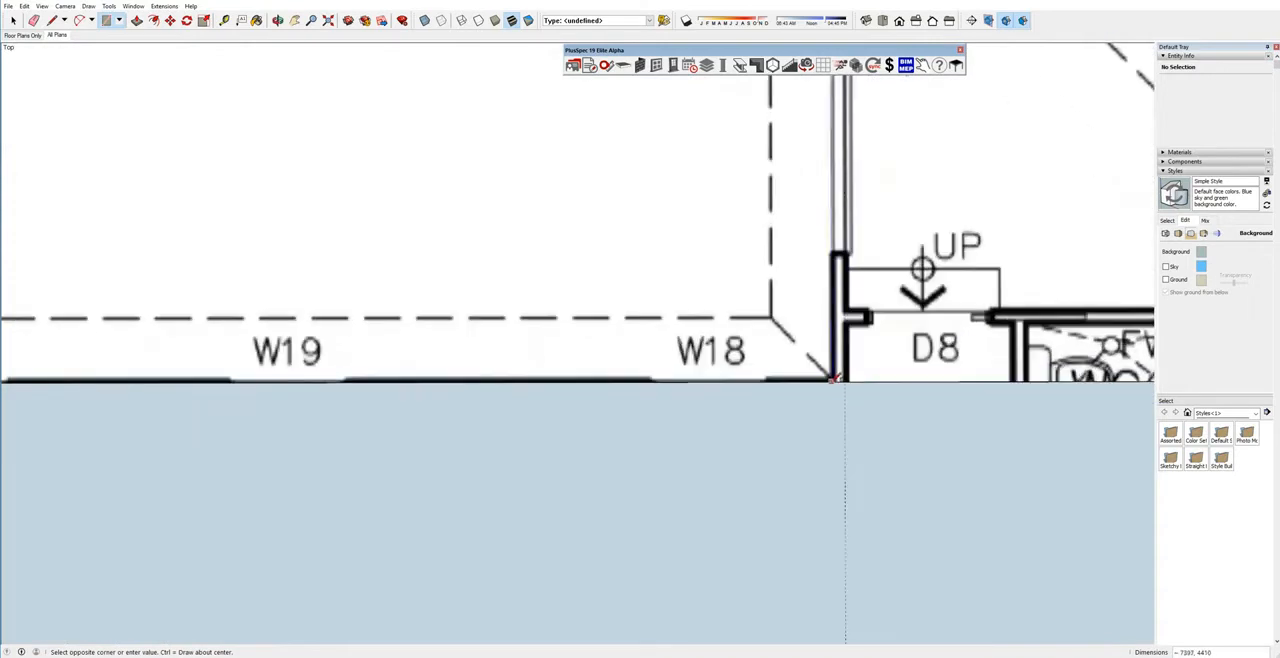
{"action": "left_click", "coordinate": [836, 380]}
{"action": "scroll", "coordinate": [860, 376], "scroll_direction": "down", "scroll_amount": 2}
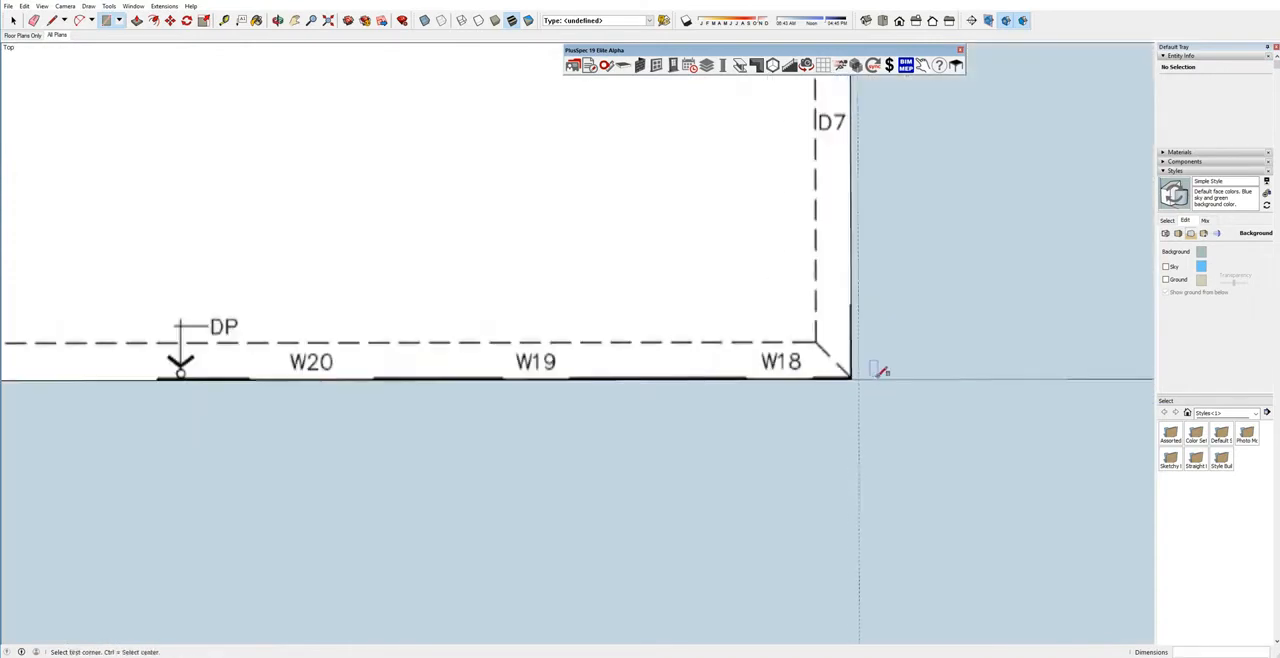
Draw a 1000 mm deep rectangle over the dining room projection, from its alfresco-side outer corner to the main house edge.
{"action": "scroll", "coordinate": [880, 371], "scroll_direction": "down", "scroll_amount": 6}
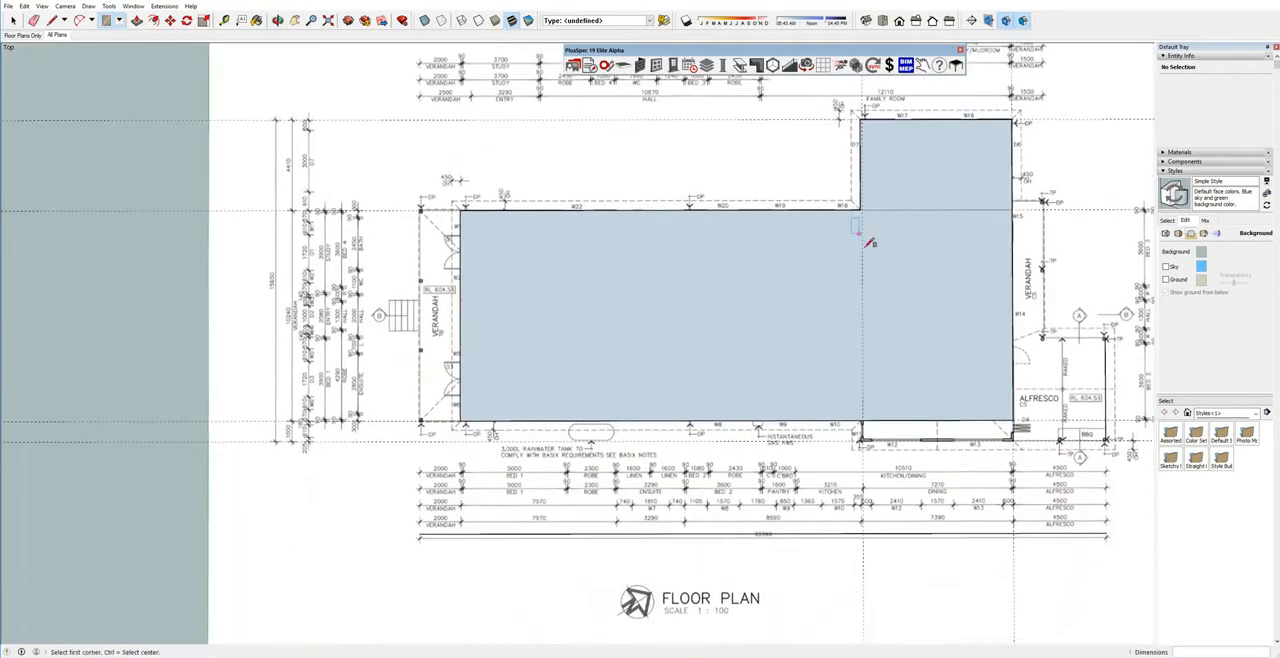
{"action": "scroll", "coordinate": [998, 444], "scroll_direction": "up", "scroll_amount": 2}
{"action": "left_click", "coordinate": [1012, 440]}
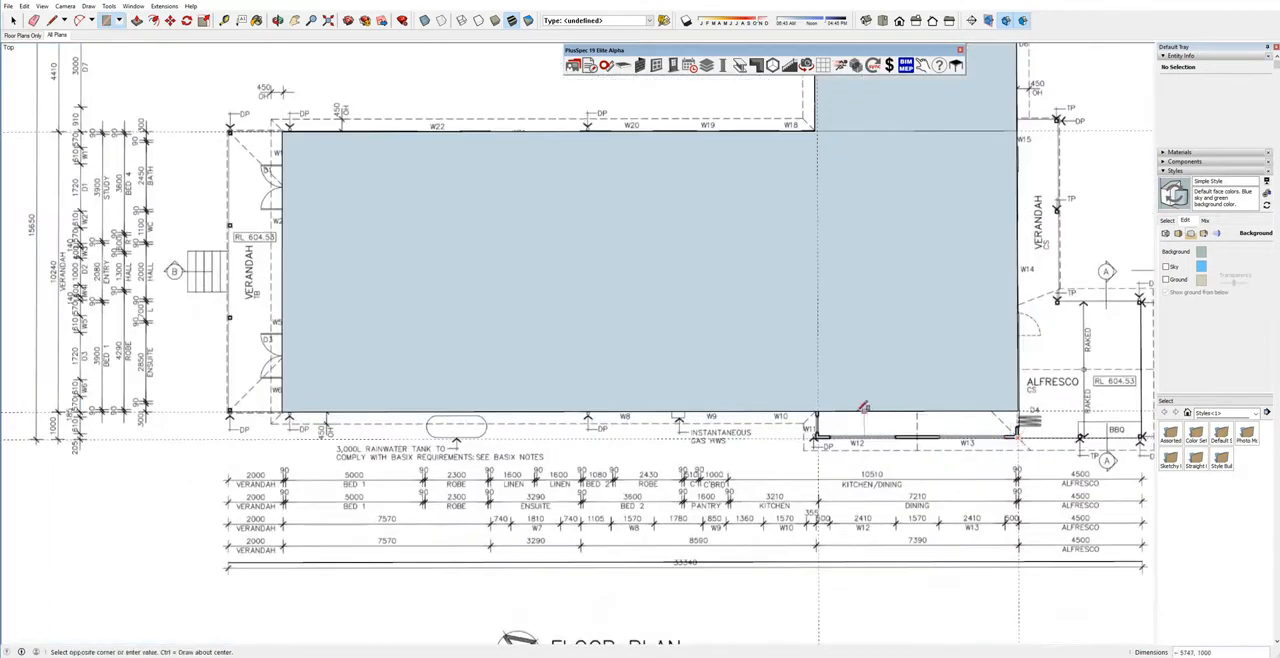
{"action": "scroll", "coordinate": [818, 410], "scroll_direction": "up", "scroll_amount": 2}
{"action": "left_click", "coordinate": [819, 410]}
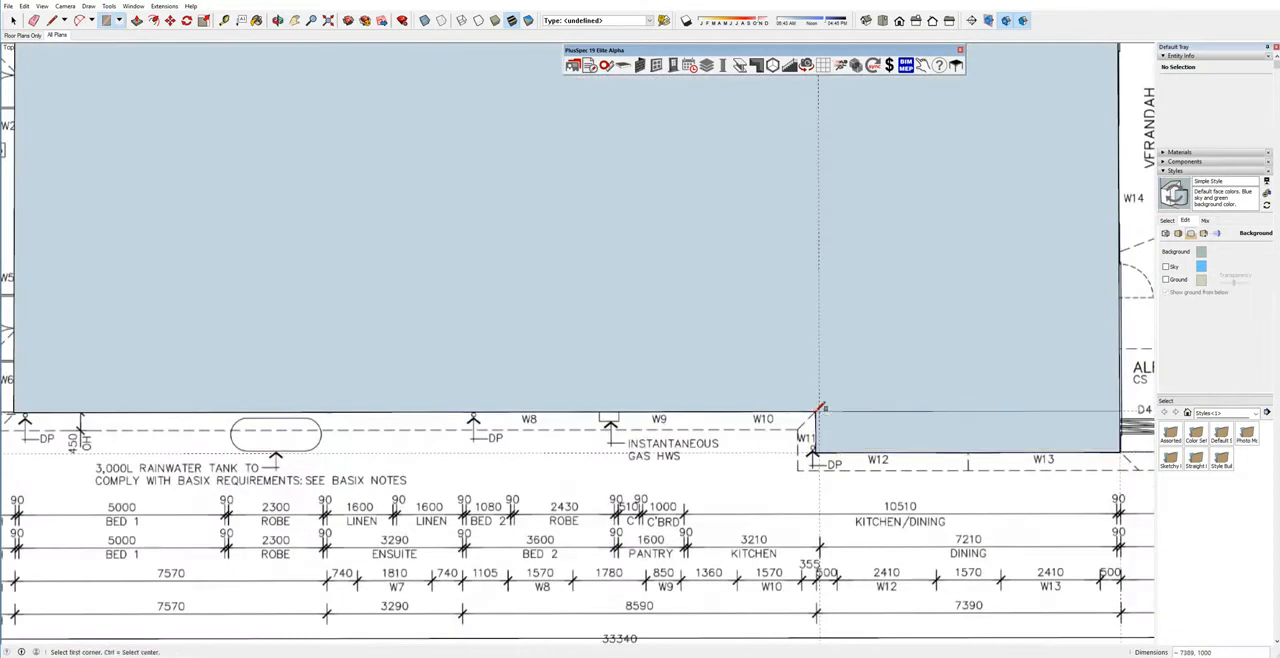
Delete the vertical guide at the dining room's kitchen side and the edge separating the dining projection from the main house.
{"action": "key", "text": "space"}
{"action": "left_click", "coordinate": [821, 404]}
{"action": "left_click", "coordinate": [820, 404]}
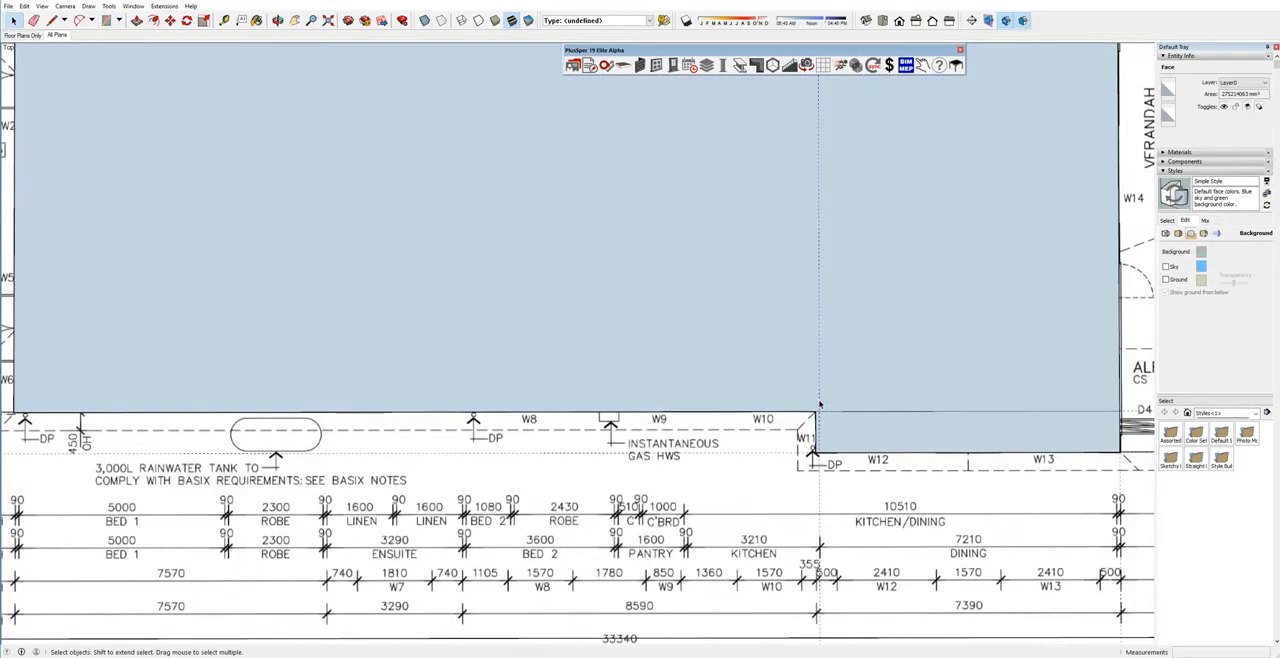
{"action": "scroll", "coordinate": [821, 404], "scroll_direction": "down", "scroll_amount": 5}
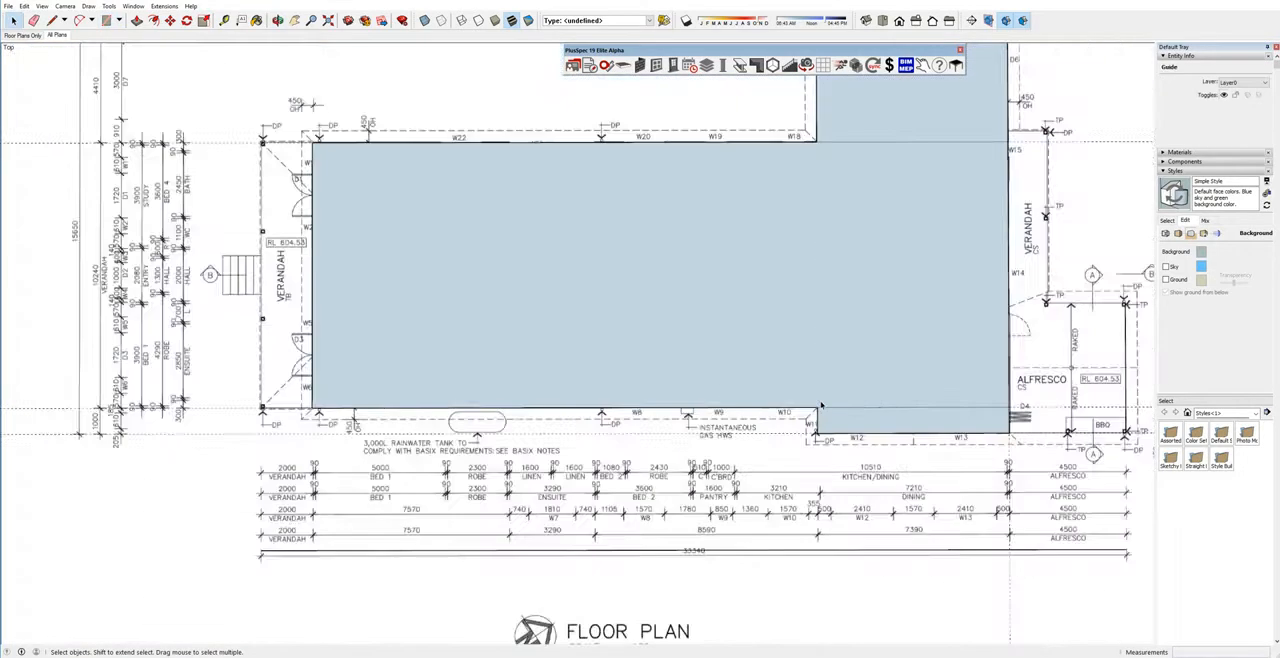
{"action": "scroll", "coordinate": [940, 421], "scroll_direction": "up", "scroll_amount": 2}
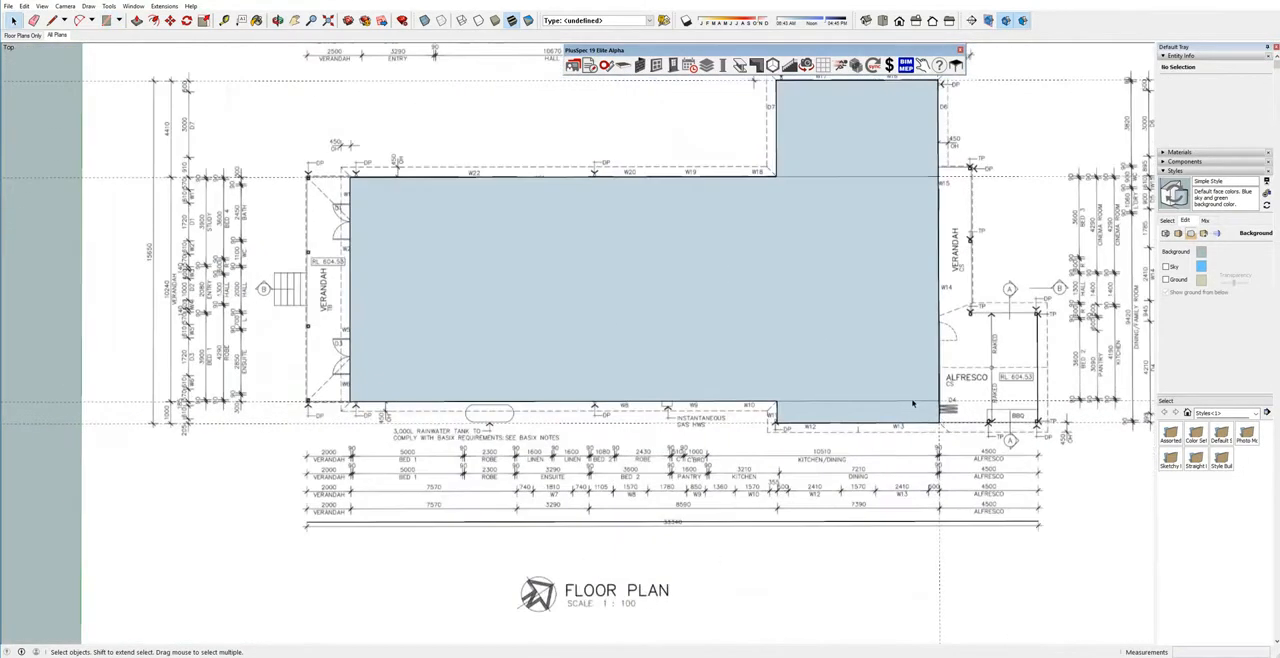
{"action": "left_click", "coordinate": [911, 400]}
{"action": "left_click", "coordinate": [911, 401]}
{"action": "key", "text": "Delete"}
{"action": "scroll", "coordinate": [1024, 342], "scroll_direction": "up", "scroll_amount": 1}
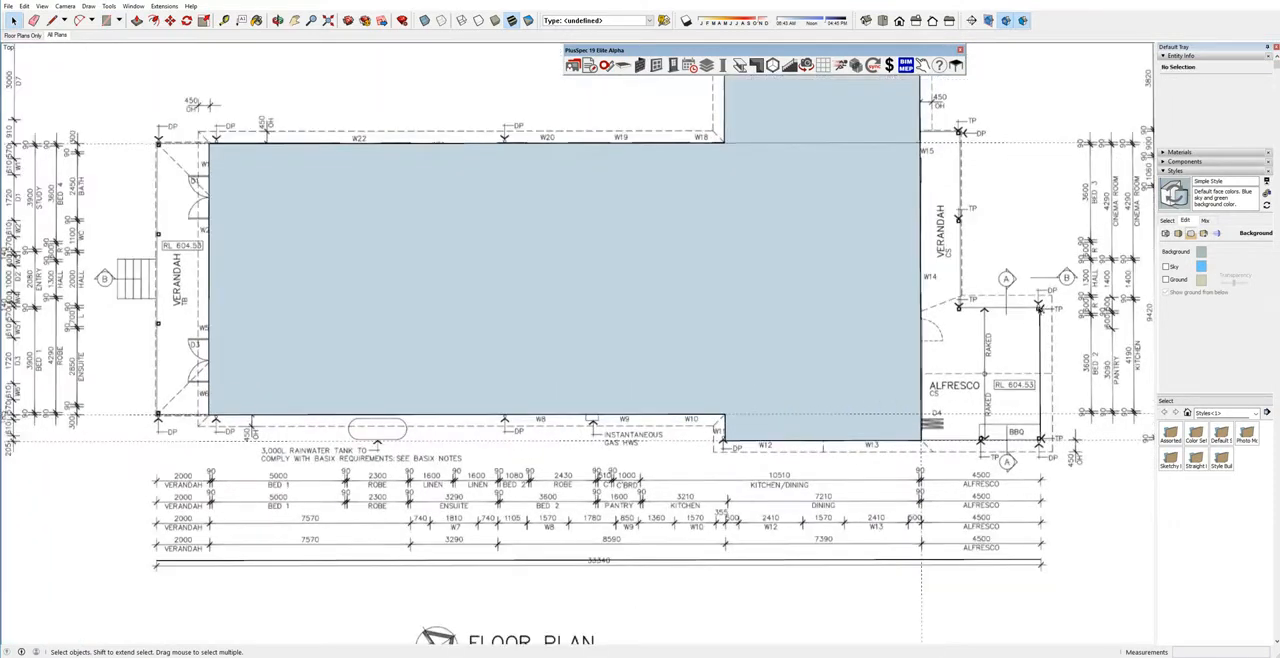
Draw a 5000 by 4500 mm rectangle over the alfresco, from its outer post corner to the dining room's outer corner.
{"action": "key", "text": "r"}
{"action": "left_click", "coordinate": [1040, 307]}
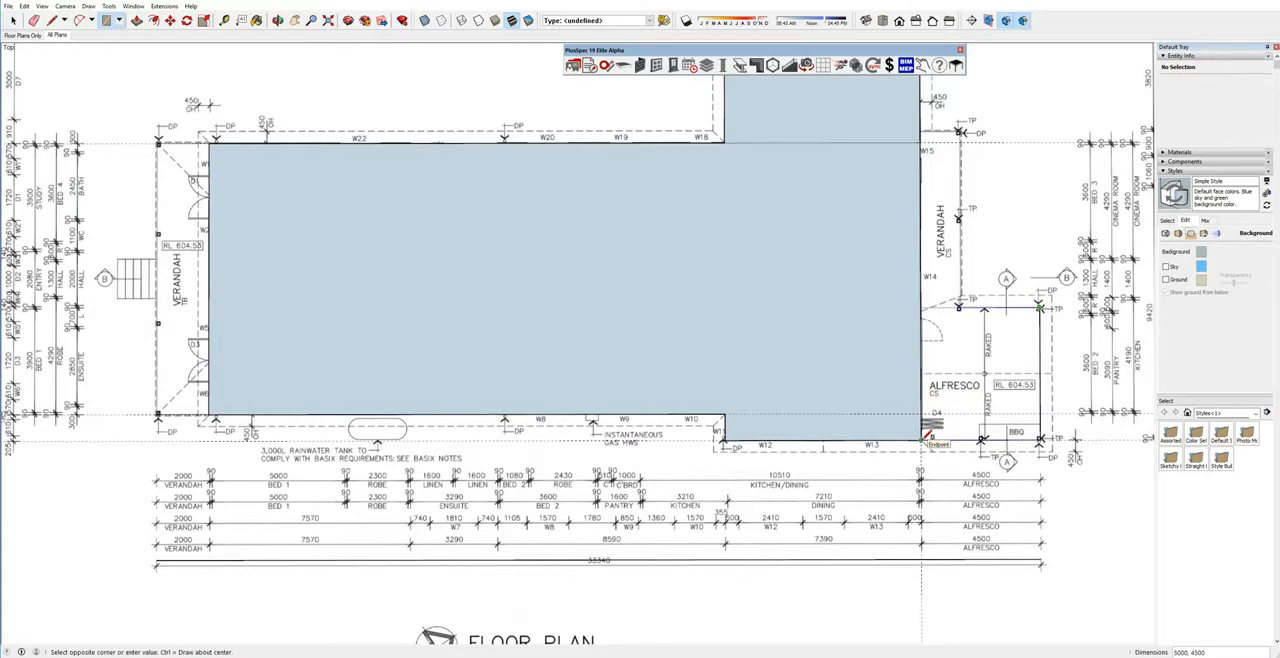
{"action": "left_click", "coordinate": [928, 435]}
{"action": "key", "text": "space"}
Erase the edges separating the alfresco and the garage from the main house to merge everything into one footprint face.
{"action": "key", "text": "e"}
{"action": "left_click", "coordinate": [921, 366]}
{"action": "left_click", "coordinate": [845, 148]}
{"action": "key", "text": "space"}
Create a hip roof on the merged footprint with a 180 mm fascia and 450 mm soffit/eaves.
{"action": "right_click", "coordinate": [797, 257]}
{"action": "mouse_move", "coordinate": [832, 443]}
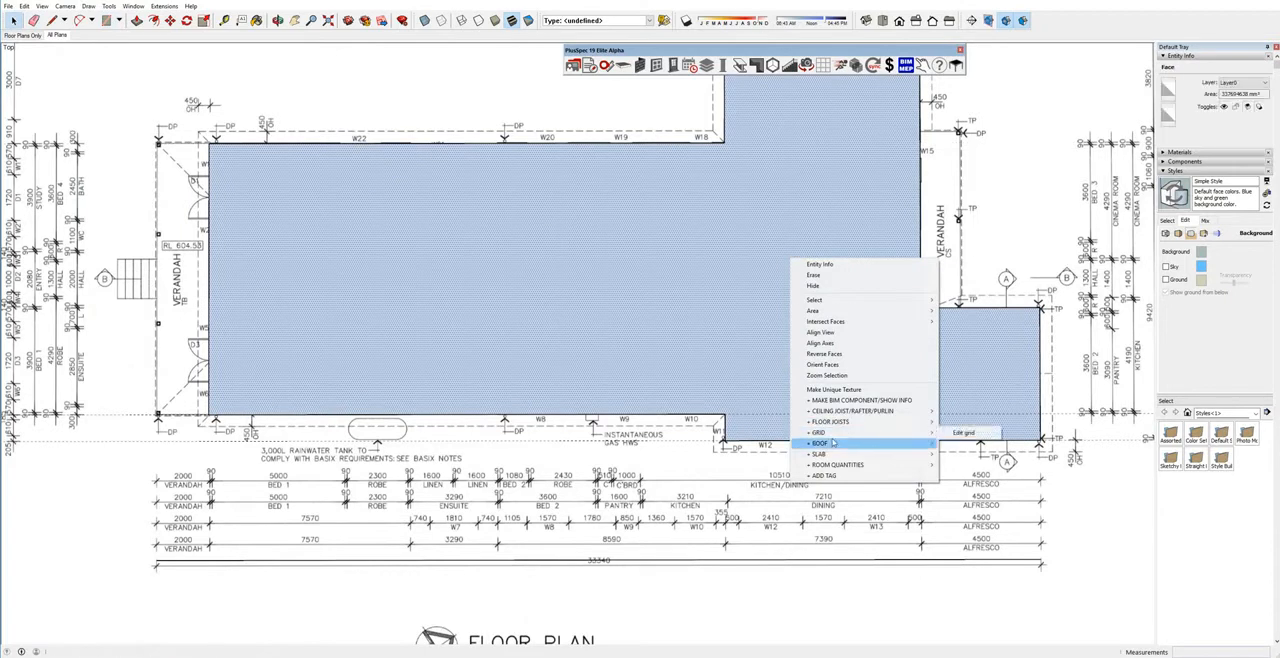
{"action": "left_click", "coordinate": [962, 433]}
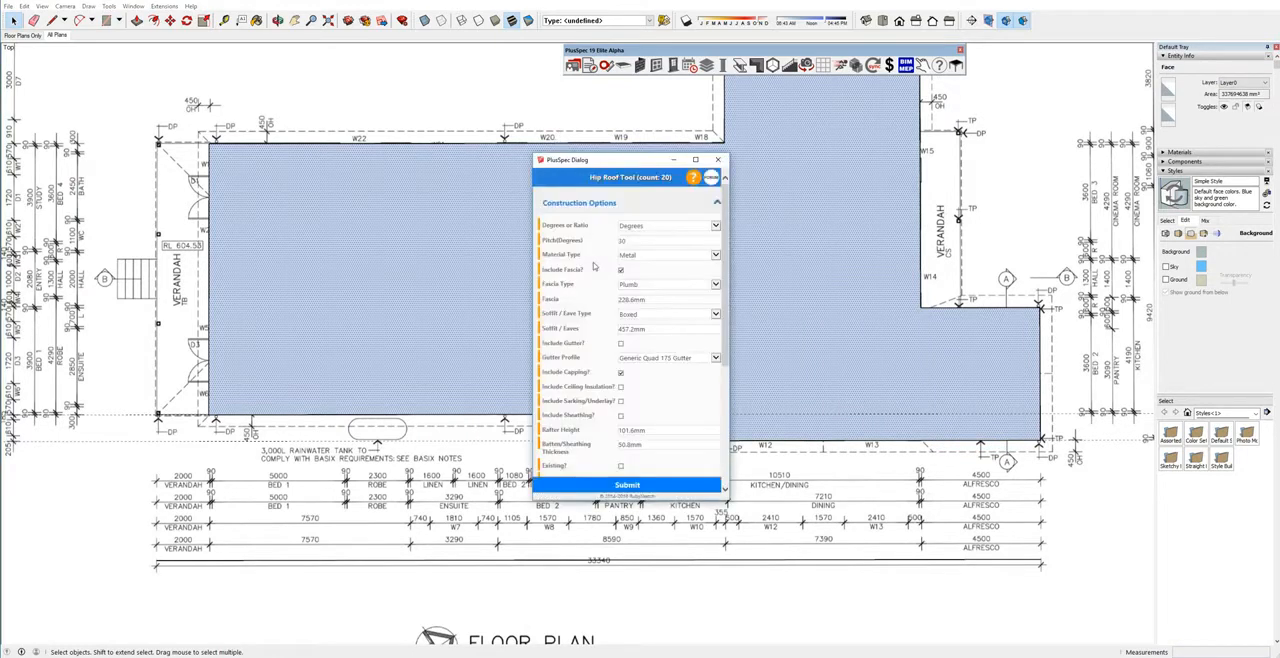
{"action": "left_click_drag", "start_coordinate": [648, 299], "coordinate": [612, 300]}
{"action": "type", "text": "188"}
{"action": "mouse_move", "coordinate": [541, 300]}
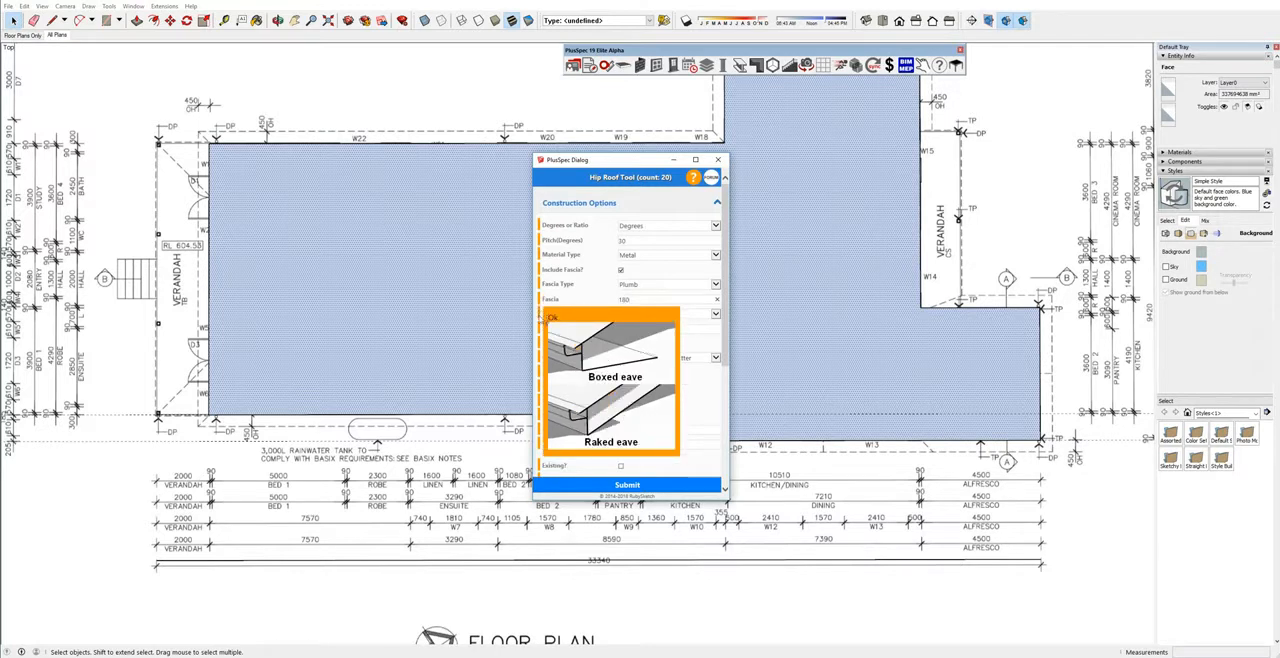
{"action": "double_click", "coordinate": [661, 330]}
{"action": "type", "text": "450"}
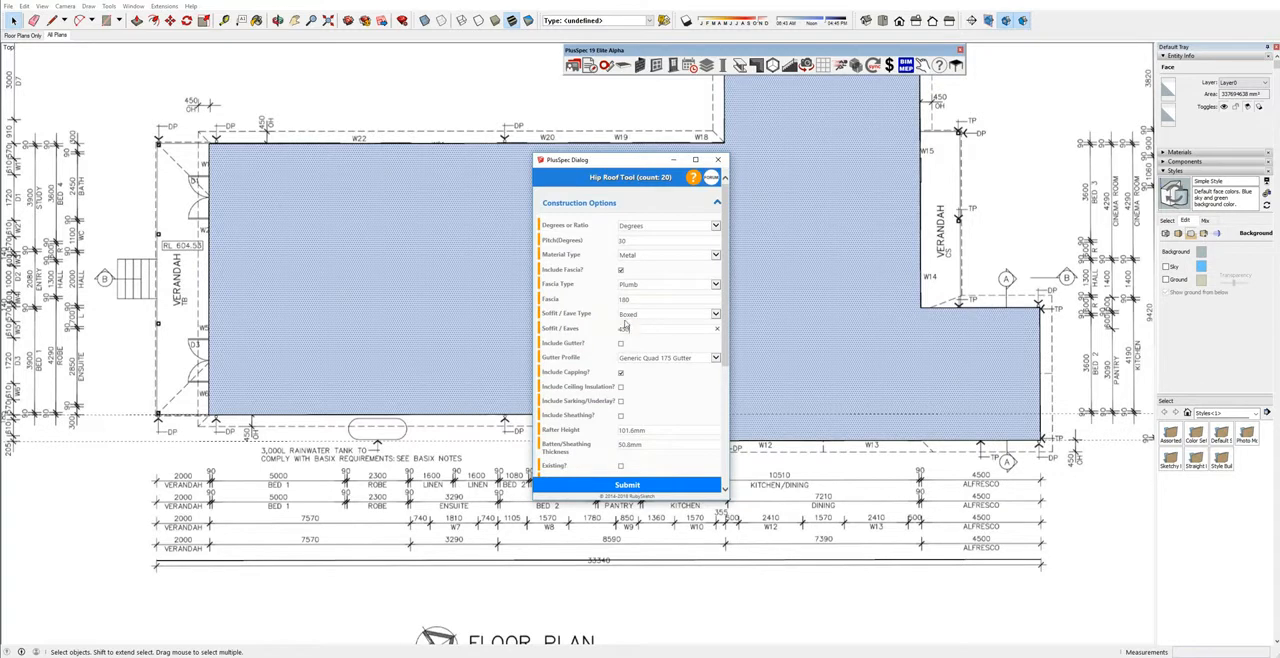
{"action": "left_click", "coordinate": [650, 486]}
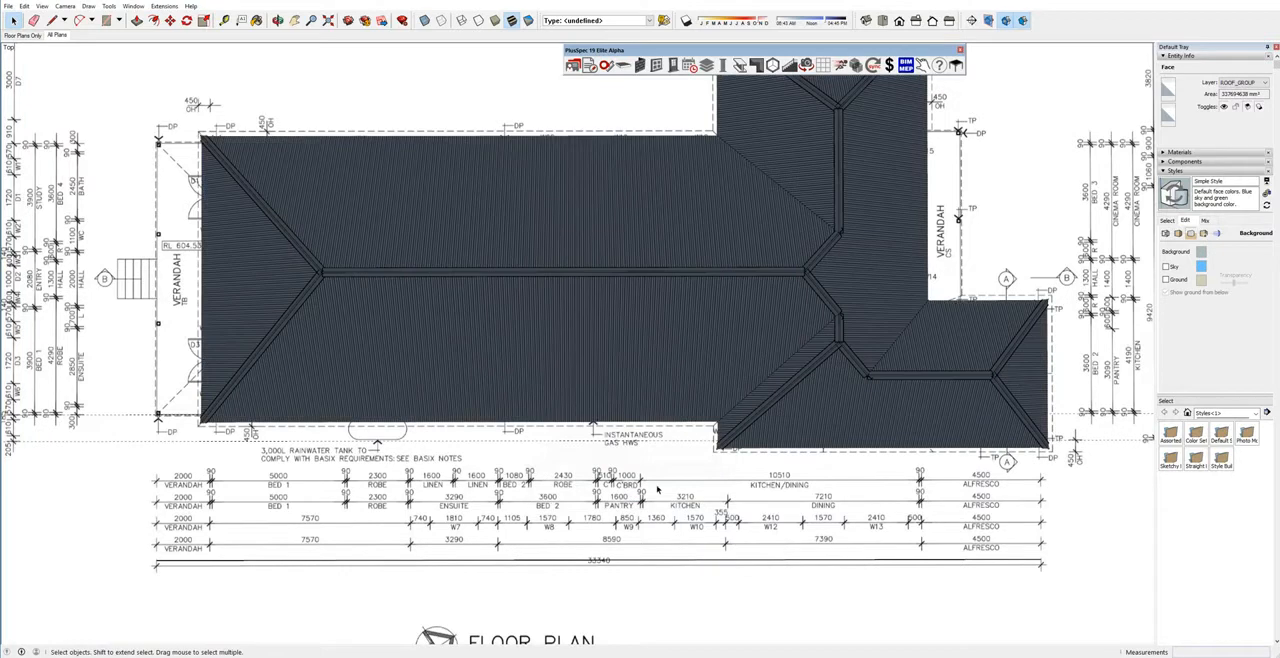
Convert the hip plane at the alfresco's outer end into a gable with a 30 mm gable overhang.
{"action": "middle_click_drag", "start_coordinate": [740, 330], "coordinate": [779, 362]}
{"action": "scroll", "coordinate": [779, 362], "scroll_direction": "up", "scroll_amount": 3}
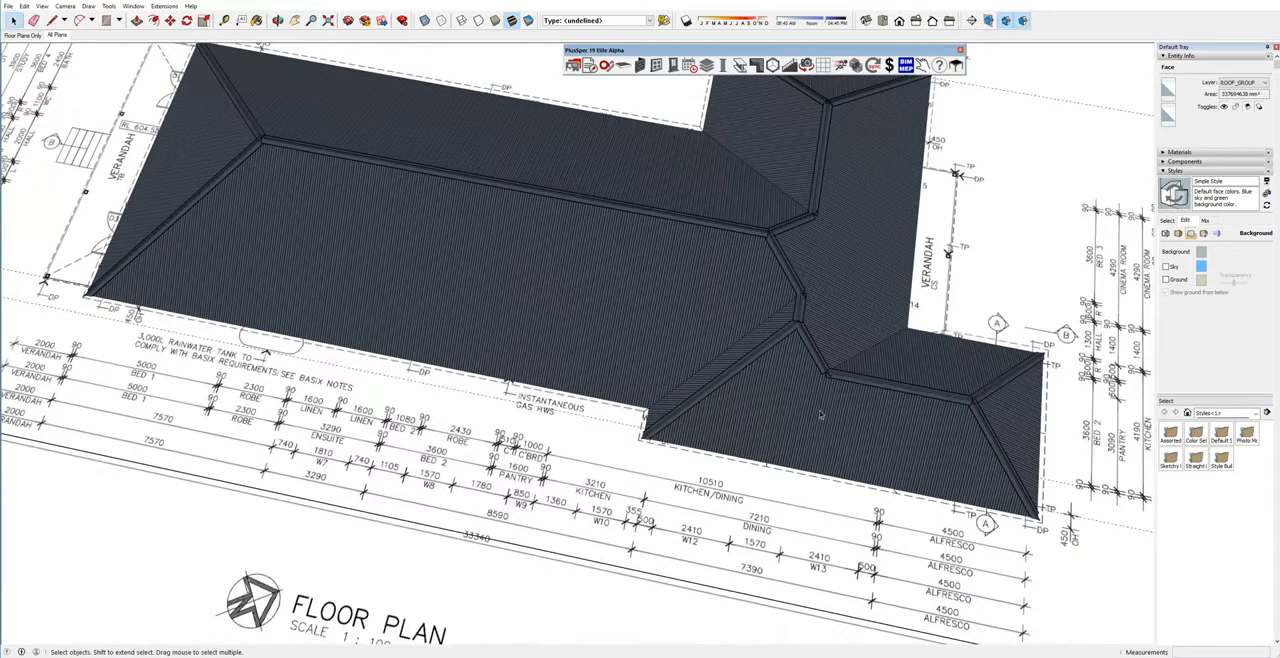
{"action": "middle_click_drag", "start_coordinate": [865, 420], "coordinate": [818, 326]}
{"action": "left_click_drag", "start_coordinate": [820, 417], "coordinate": [777, 366]}
{"action": "key", "text": "space"}
{"action": "left_click", "coordinate": [781, 369]}
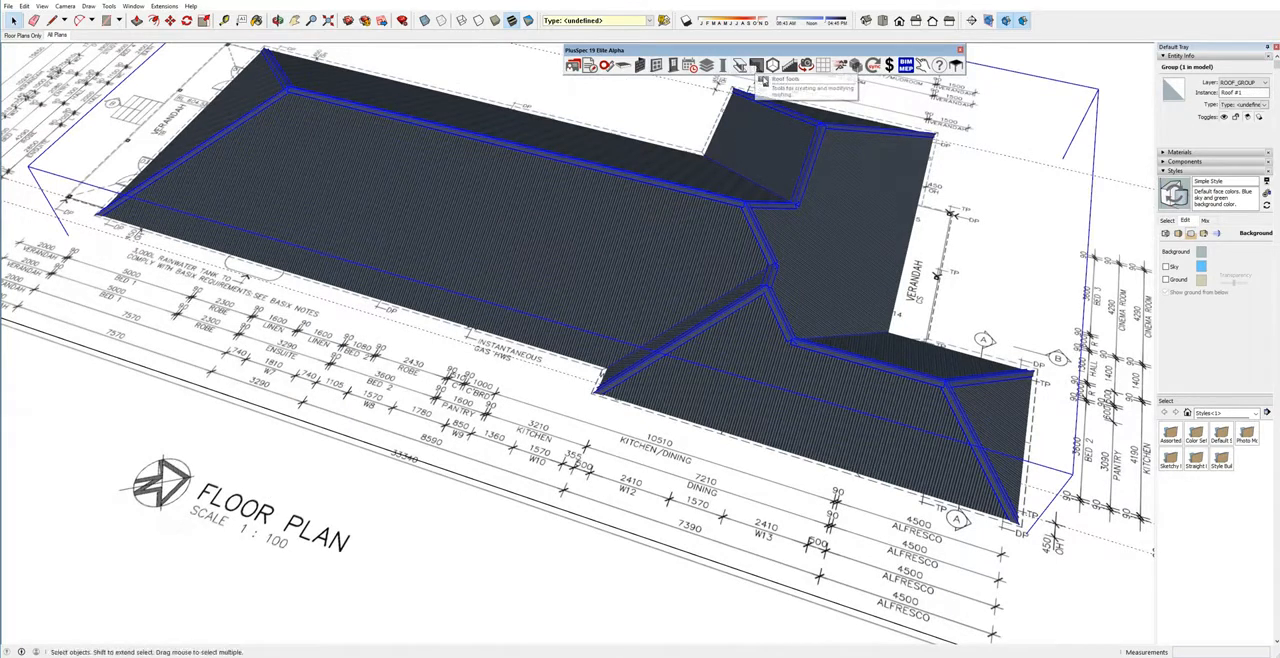
{"action": "left_click", "coordinate": [757, 66]}
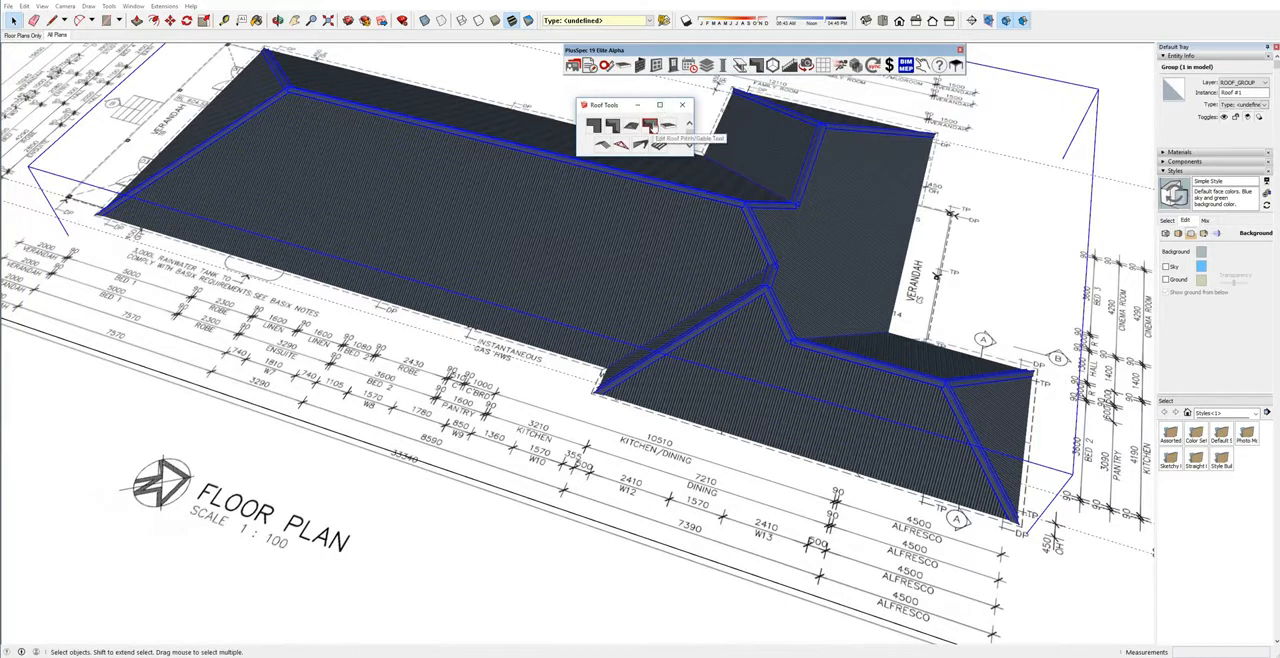
{"action": "left_click", "coordinate": [650, 125]}
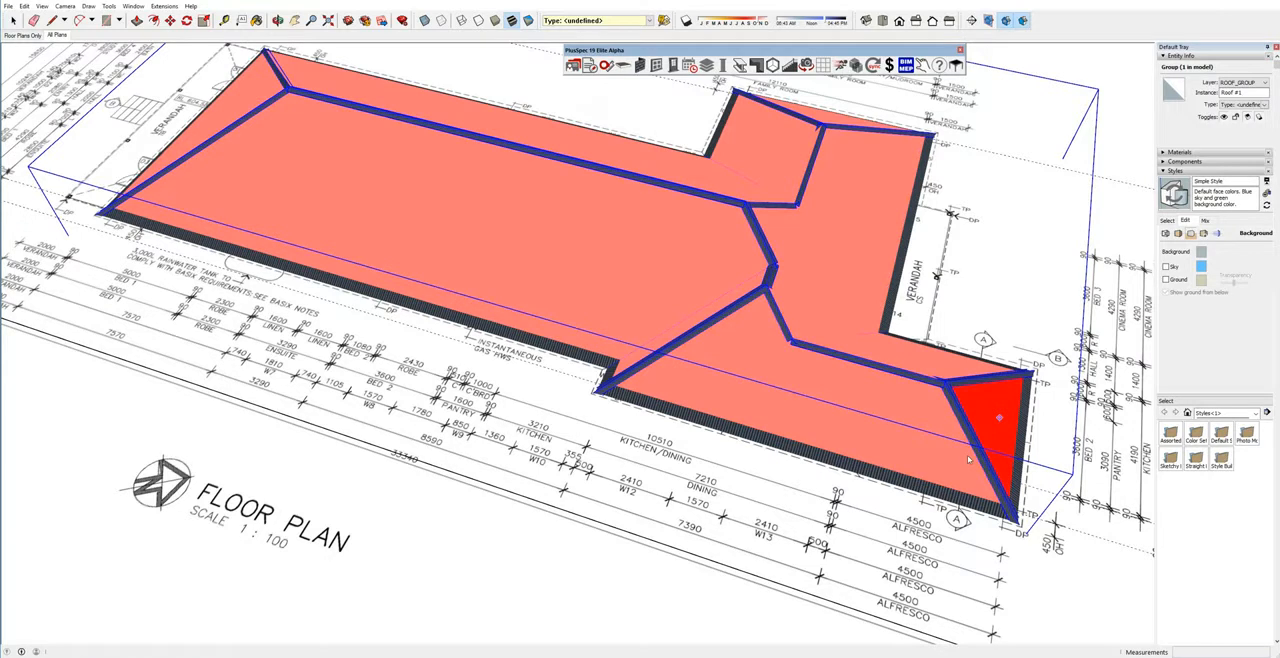
{"action": "left_click", "coordinate": [1018, 432]}
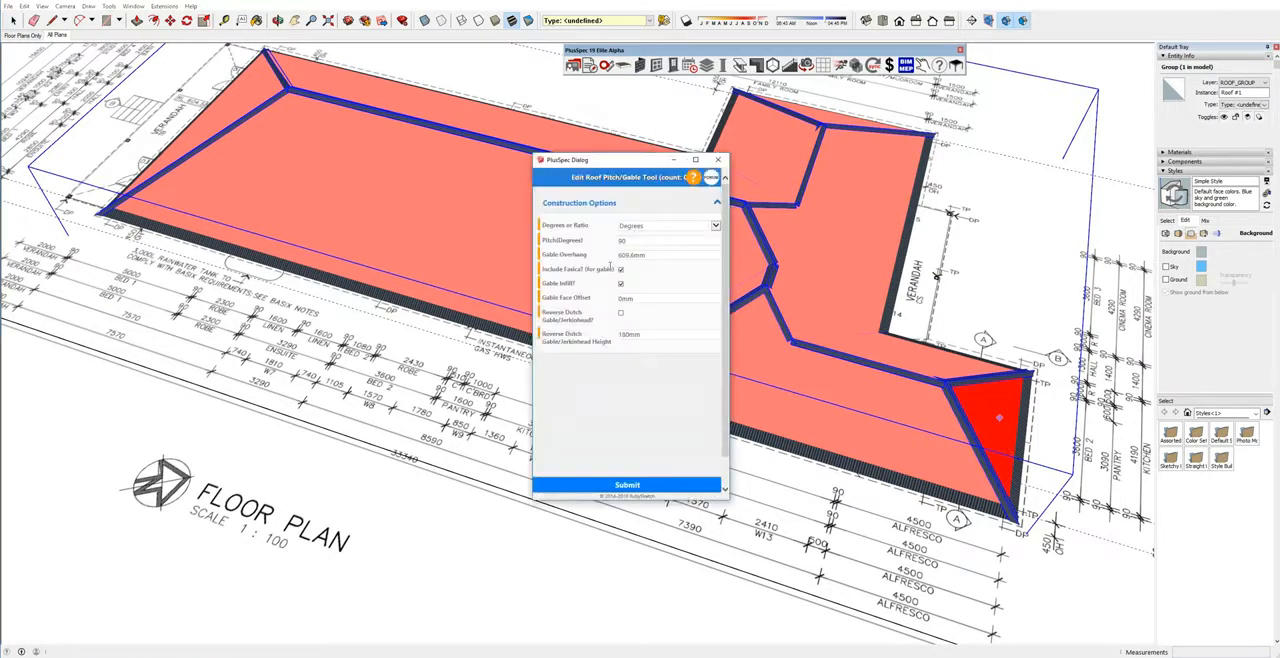
{"action": "left_click_drag", "start_coordinate": [643, 256], "coordinate": [608, 260]}
{"action": "type", "text": "300"}
{"action": "left_click", "coordinate": [626, 485]}
Copy the floor plan, guides and footprint, without the roof, to a spot beside the original.
{"action": "middle_click_drag", "start_coordinate": [797, 453], "coordinate": [714, 298]}
{"action": "scroll", "coordinate": [705, 300], "scroll_direction": "down", "scroll_amount": 5}
{"action": "scroll", "coordinate": [697, 302], "scroll_direction": "down", "scroll_amount": 4}
{"action": "key", "text": "space"}
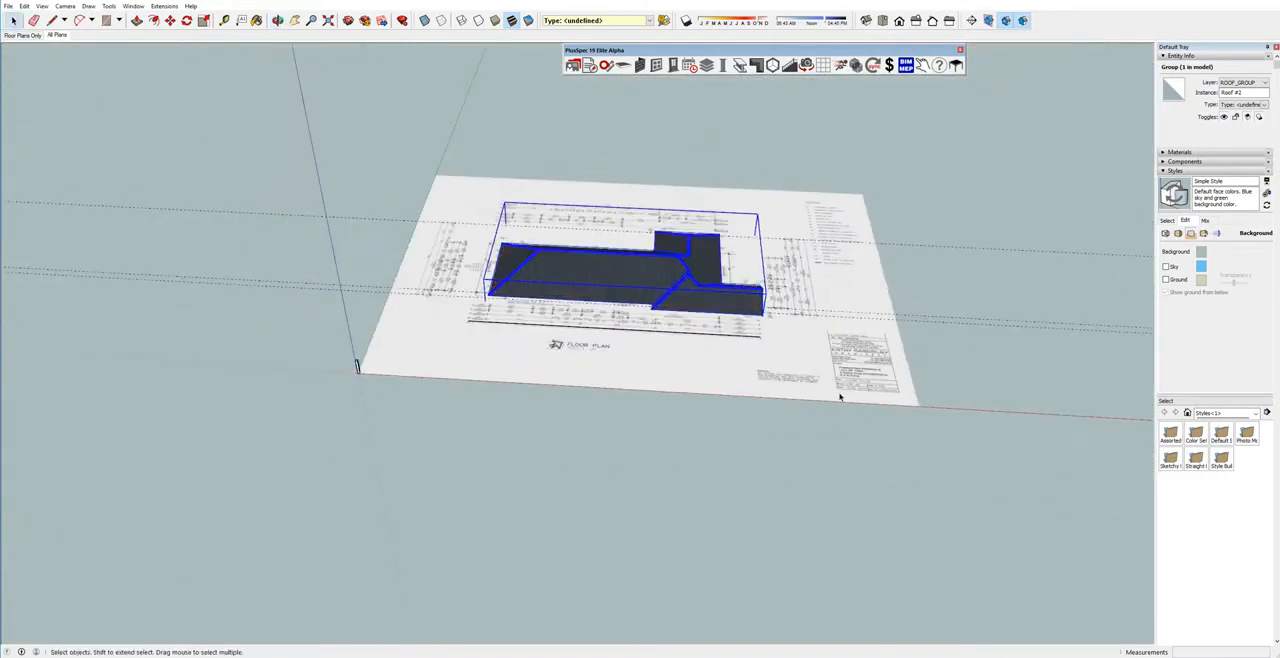
{"action": "left_click", "coordinate": [840, 397], "text": "shift"}
{"action": "middle_click_drag", "start_coordinate": [786, 366], "coordinate": [660, 371]}
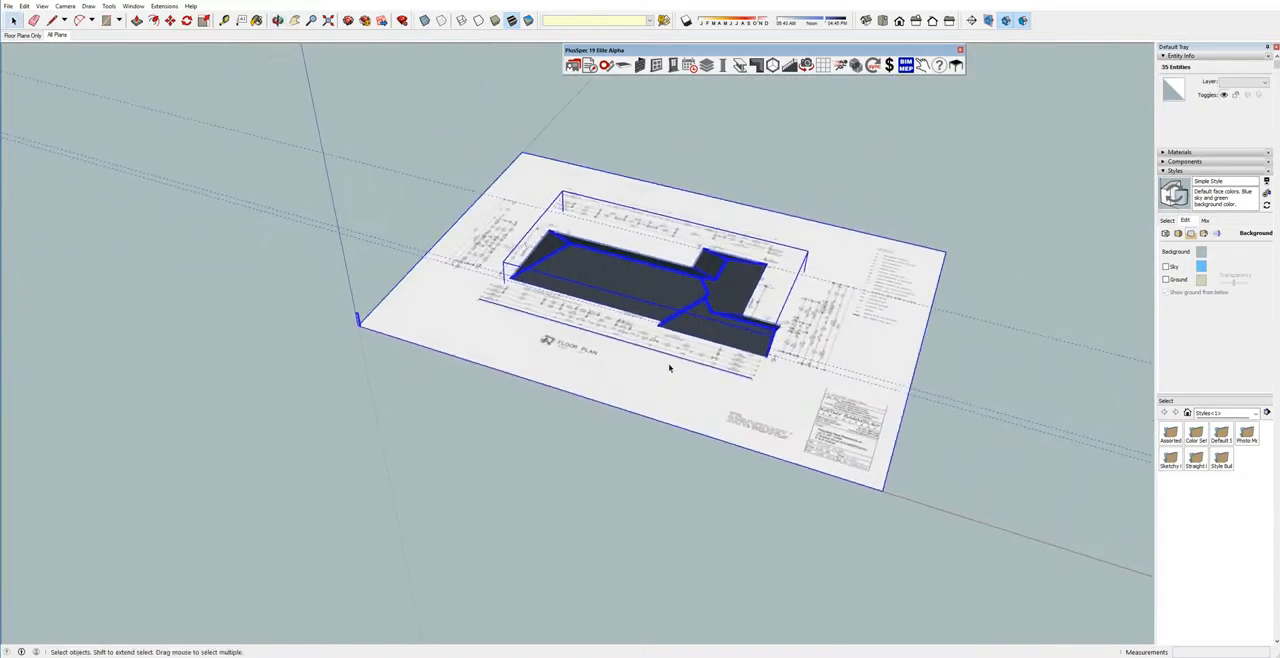
{"action": "left_click", "coordinate": [656, 289], "text": "shift"}
{"action": "key", "text": "m"}
{"action": "middle_click_drag", "start_coordinate": [656, 289], "coordinate": [677, 461]}
{"action": "left_click", "coordinate": [677, 461]}
{"action": "key", "text": "ctrl"}
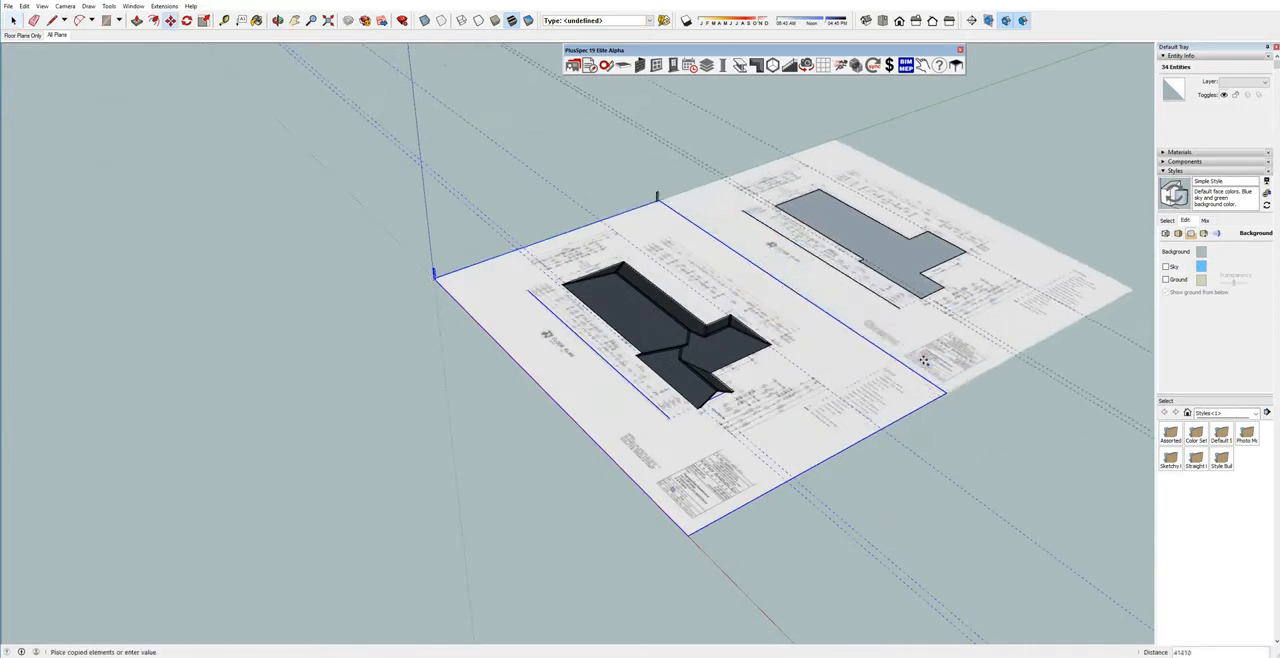
{"action": "left_click", "coordinate": [958, 335]}
{"action": "middle_click_drag", "start_coordinate": [958, 335], "coordinate": [897, 521]}
{"action": "scroll", "coordinate": [722, 197], "scroll_direction": "up", "scroll_amount": 6}
{"action": "middle_click_drag", "start_coordinate": [722, 197], "coordinate": [903, 358]}
{"action": "key", "text": "space"}
{"action": "left_click", "coordinate": [1104, 248]}
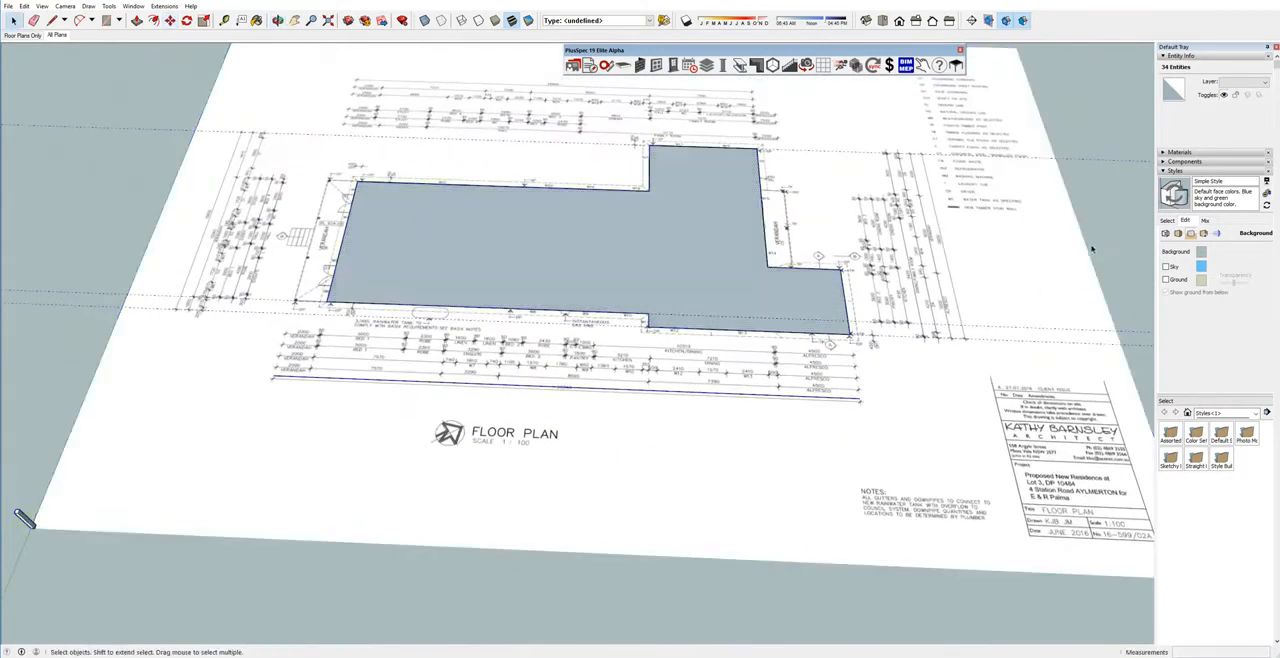
Draw a 5000 mm line across the copied footprint from the verandah-alfresco inner corner, dividing the alfresco from the main house.
{"action": "scroll", "coordinate": [798, 289], "scroll_direction": "up", "scroll_amount": 2}
{"action": "key", "text": "l"}
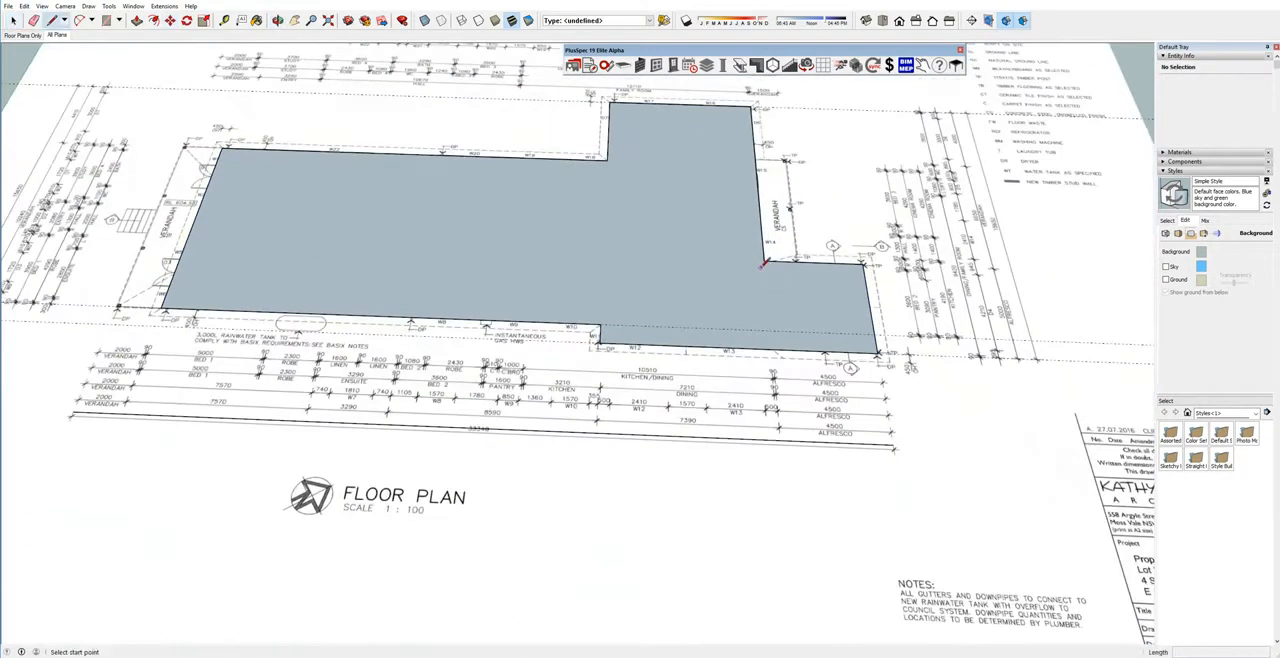
{"action": "left_click", "coordinate": [763, 261]}
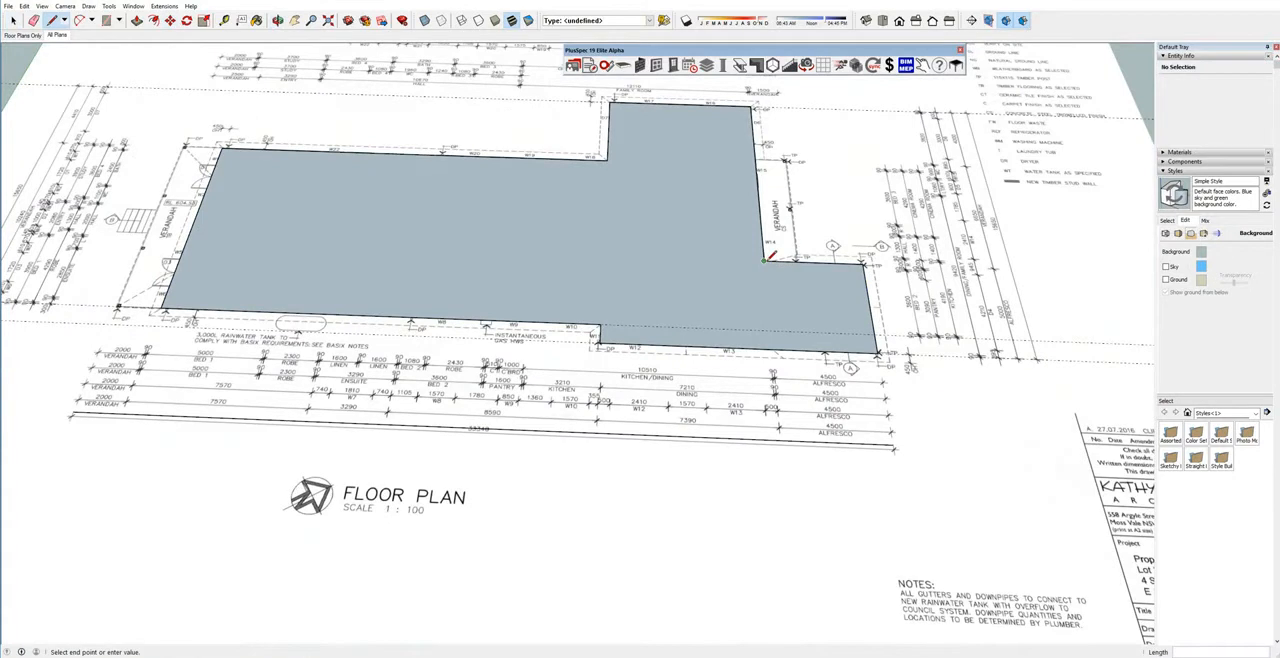
{"action": "left_click", "coordinate": [770, 350]}
{"action": "key", "text": "space"}
Create a metal hip roof at 30 degrees on the copied main house face, with a 180 mm fascia and 450 mm eaves.
{"action": "left_click", "coordinate": [720, 332]}
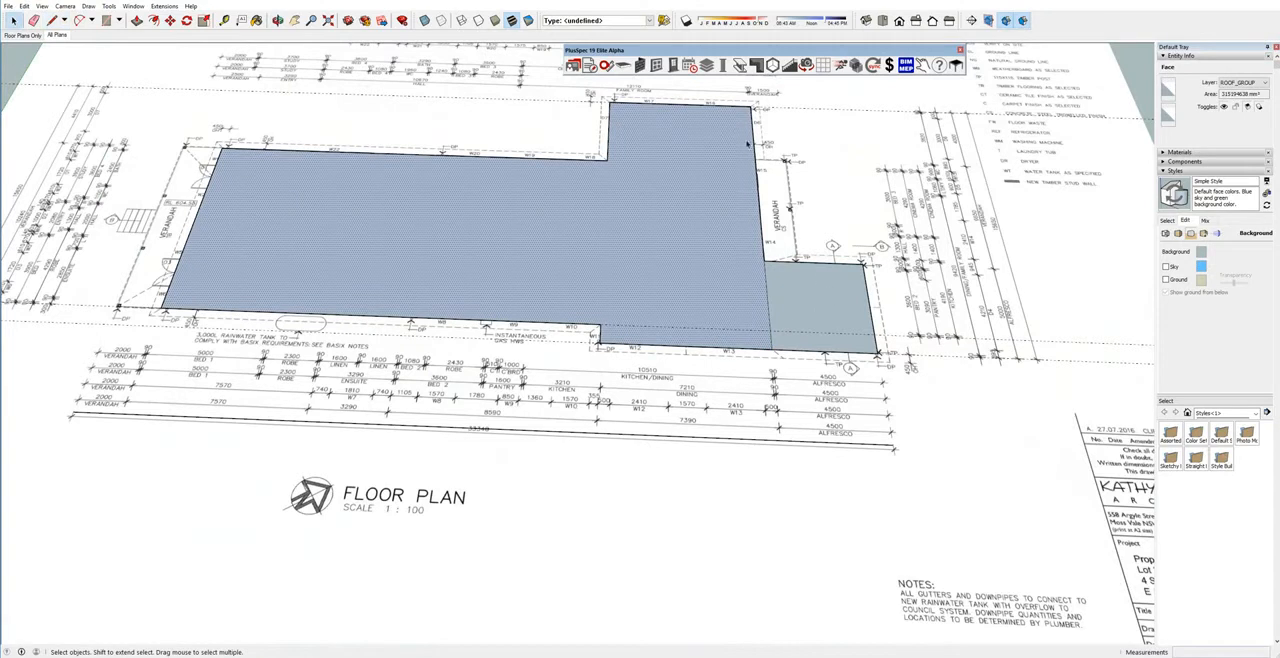
{"action": "left_click", "coordinate": [757, 65]}
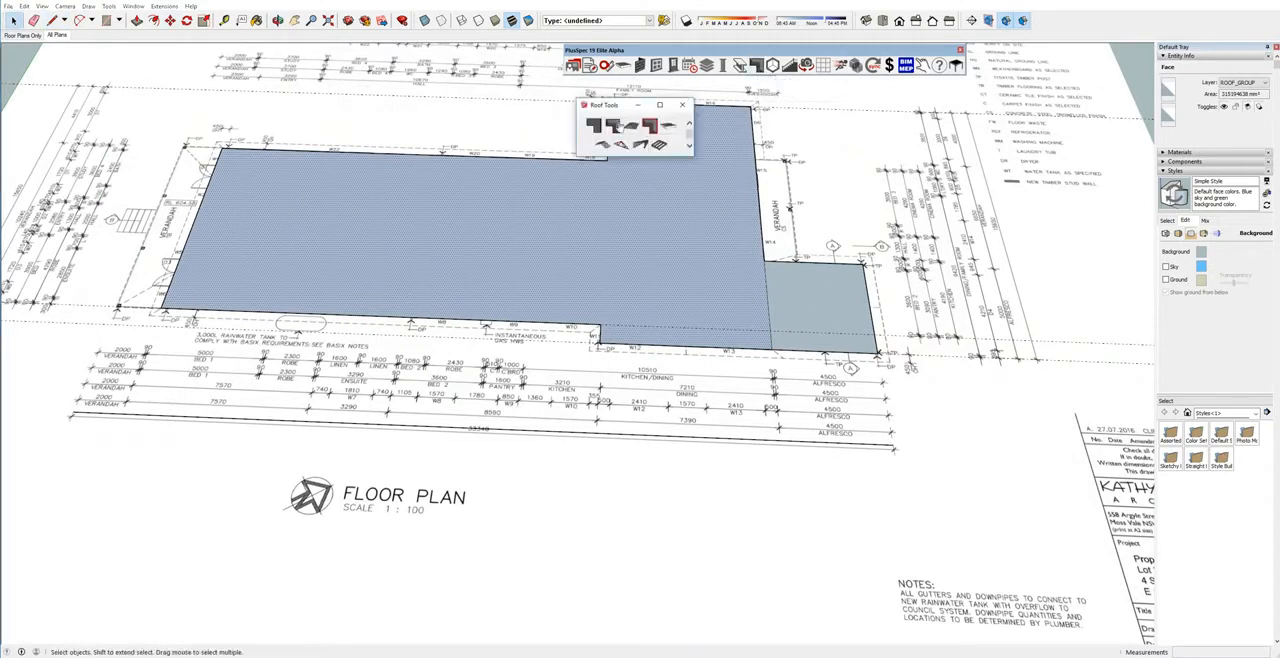
{"action": "left_click", "coordinate": [617, 128]}
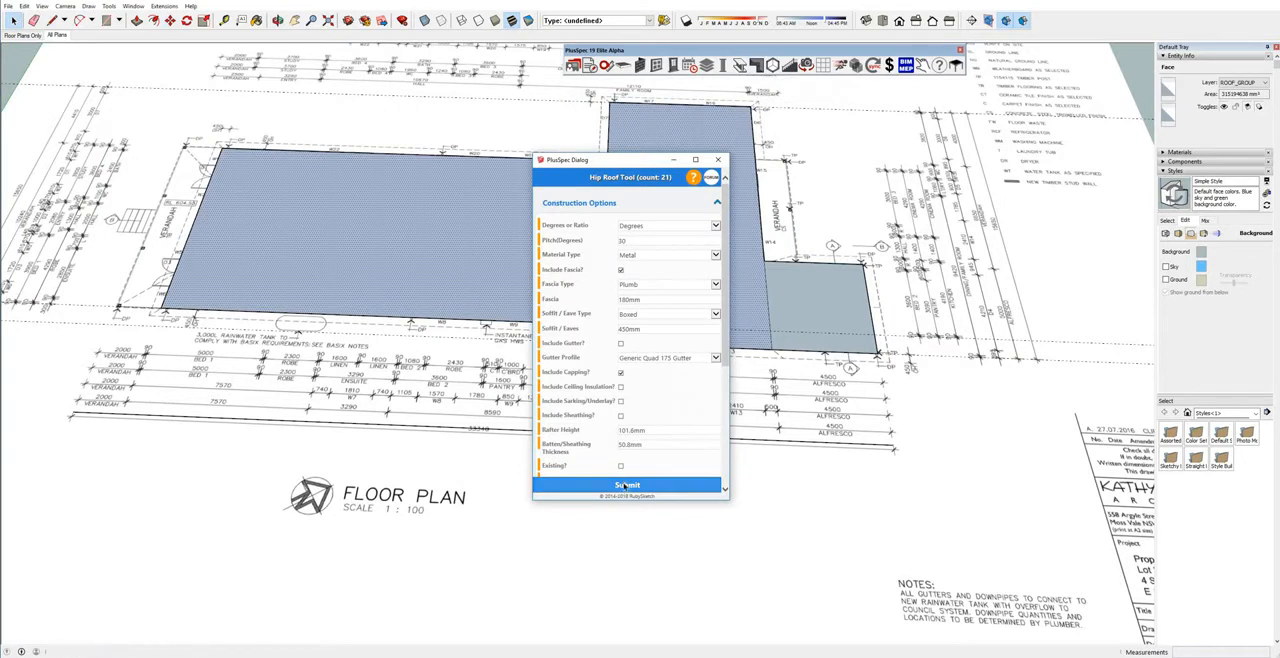
{"action": "left_click", "coordinate": [623, 487]}
Create a separate hip roof on the copied alfresco face beside the main house roof.
{"action": "middle_click_drag", "start_coordinate": [707, 362], "coordinate": [495, 346]}
{"action": "scroll", "coordinate": [630, 332], "scroll_direction": "up", "scroll_amount": 3}
{"action": "left_click", "coordinate": [656, 328]}
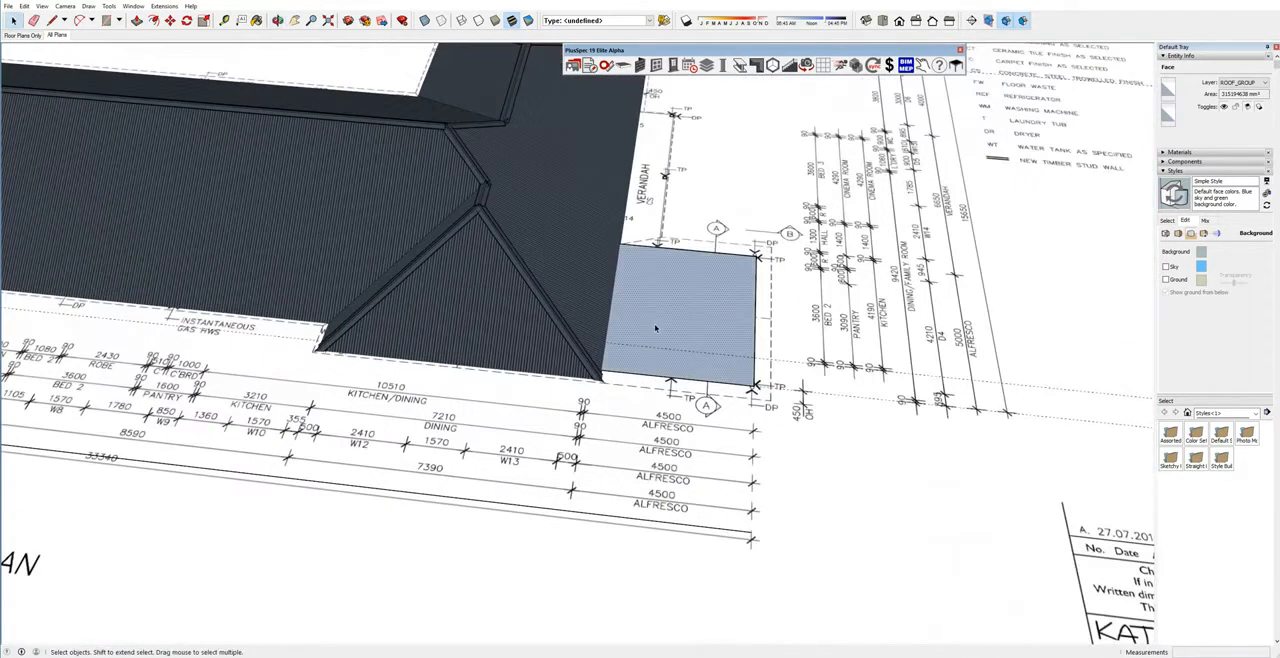
{"action": "right_click", "coordinate": [656, 328]}
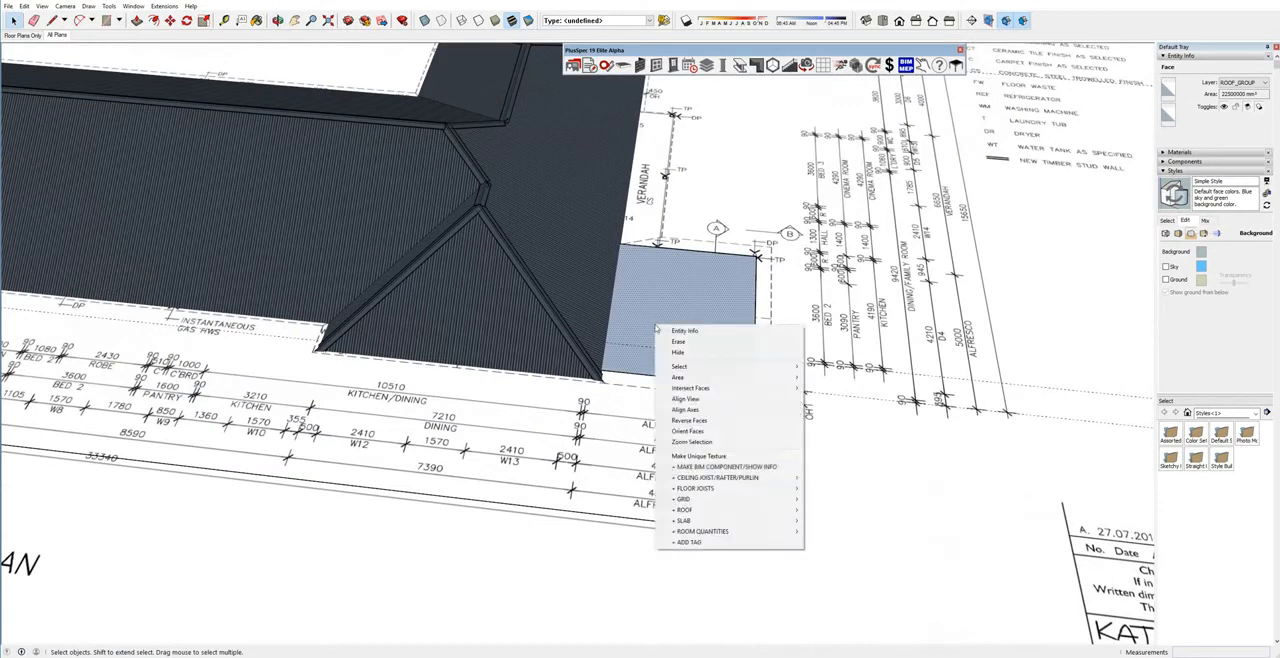
{"action": "mouse_move", "coordinate": [688, 512]}
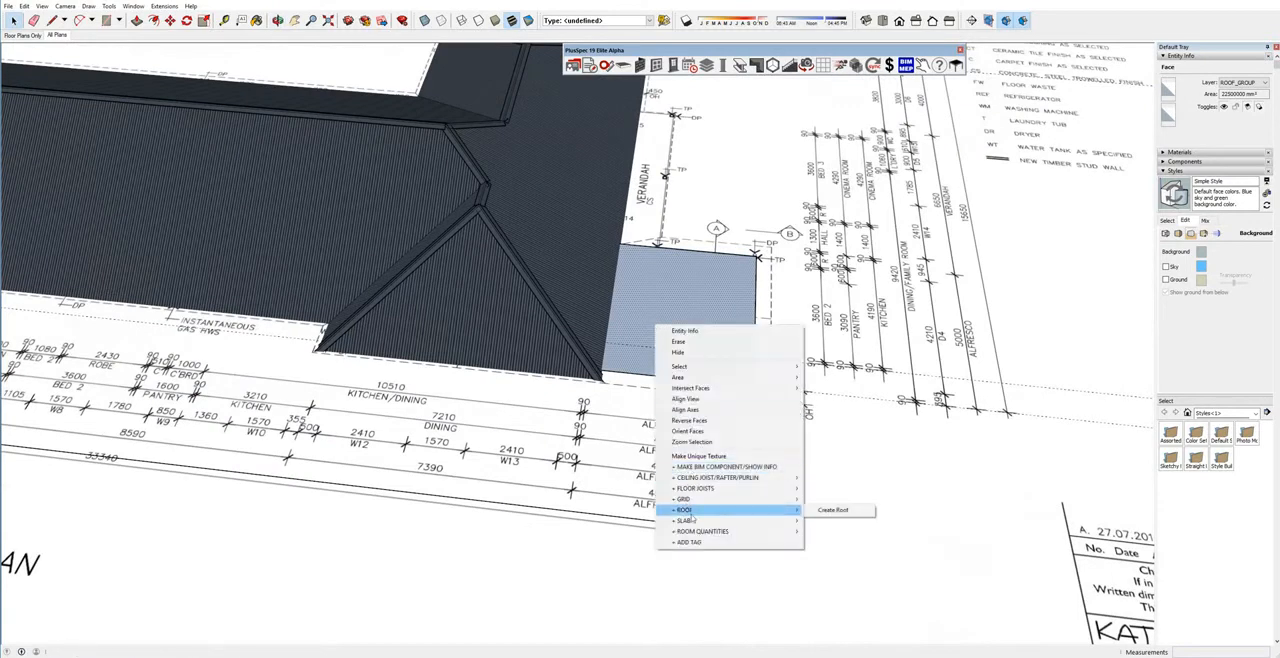
{"action": "left_click", "coordinate": [833, 510]}
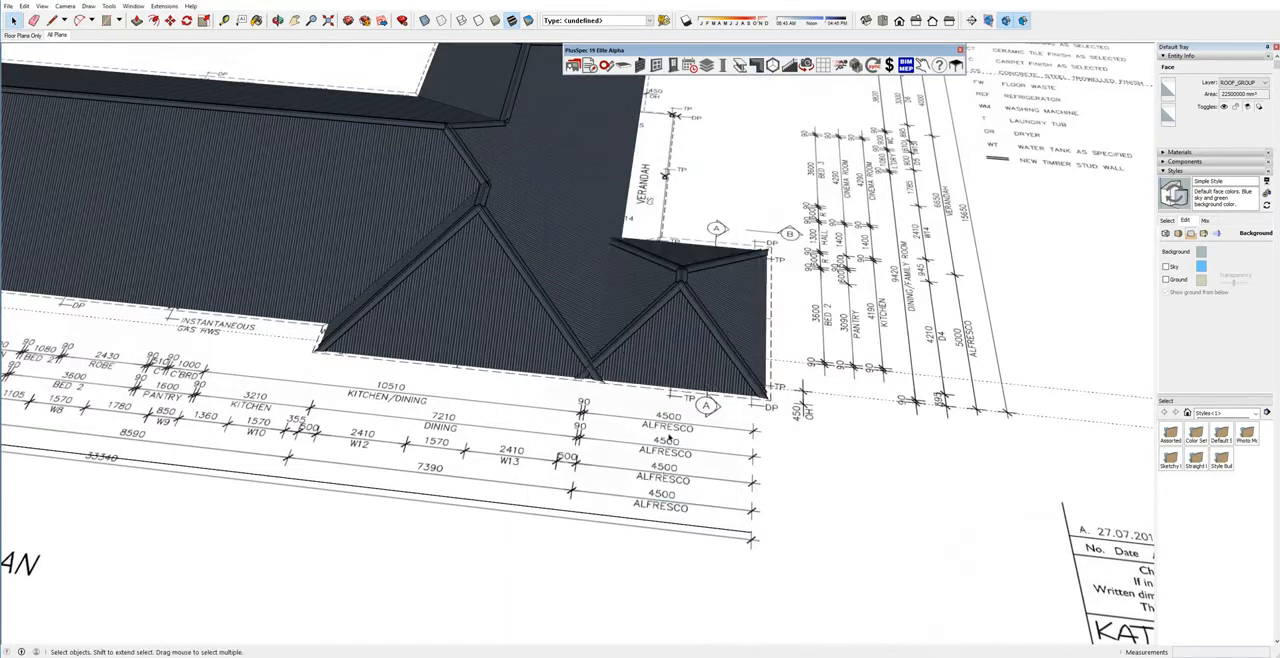
Convert the copied main roof's kitchen/dining end plane into a gable with 90-degree pitch, 500 mm overhang, fascia and infill.
{"action": "middle_click_drag", "start_coordinate": [652, 374], "coordinate": [543, 208]}
{"action": "scroll", "coordinate": [700, 360], "scroll_direction": "up", "scroll_amount": 4}
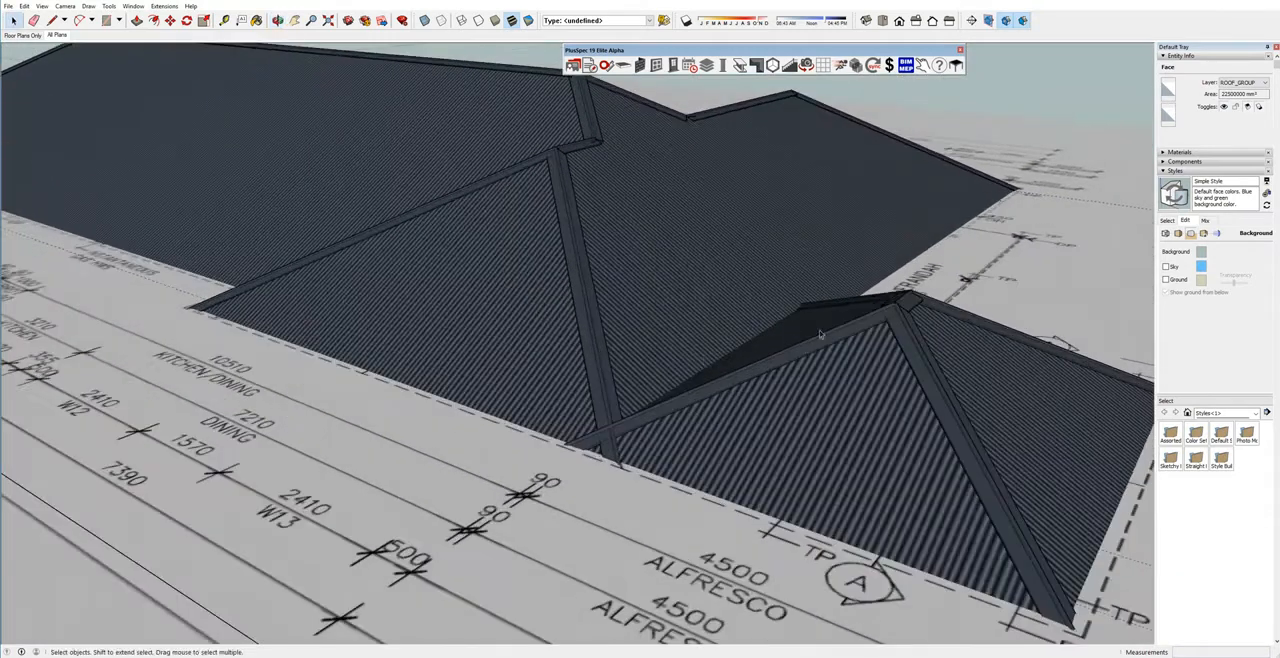
{"action": "middle_click_drag", "start_coordinate": [740, 308], "coordinate": [862, 272]}
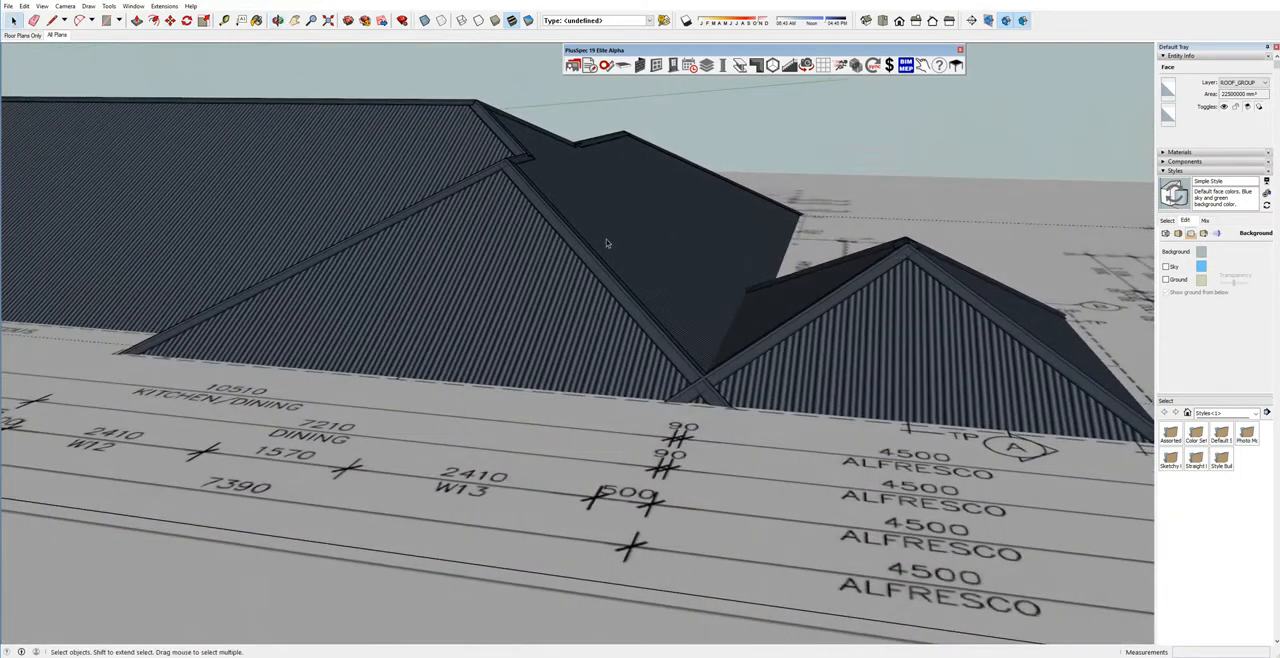
{"action": "left_click", "coordinate": [479, 272]}
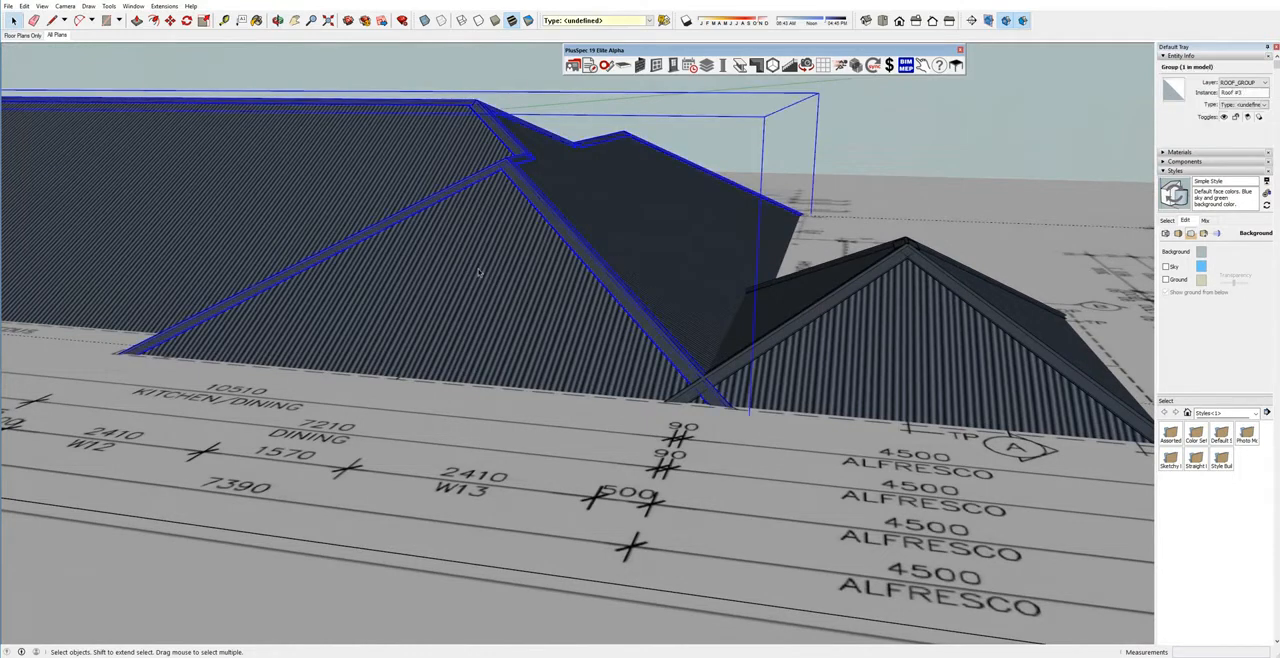
{"action": "right_click", "coordinate": [479, 272]}
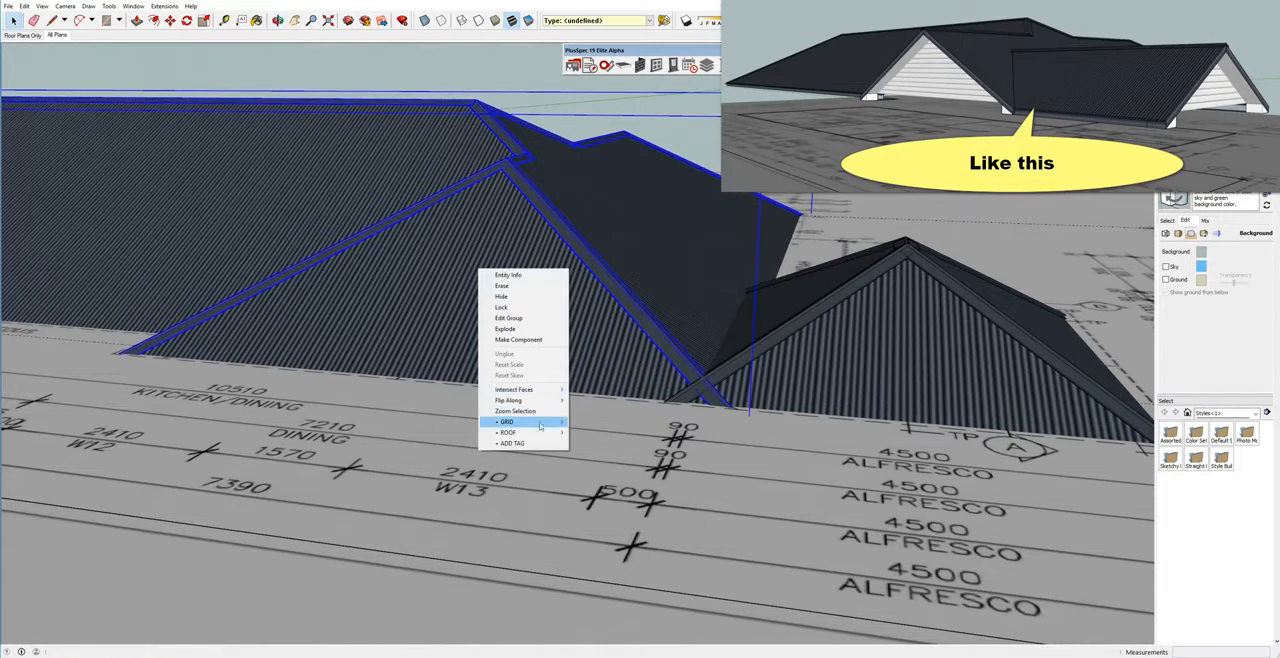
{"action": "mouse_move", "coordinate": [543, 433]}
{"action": "left_click", "coordinate": [612, 443]}
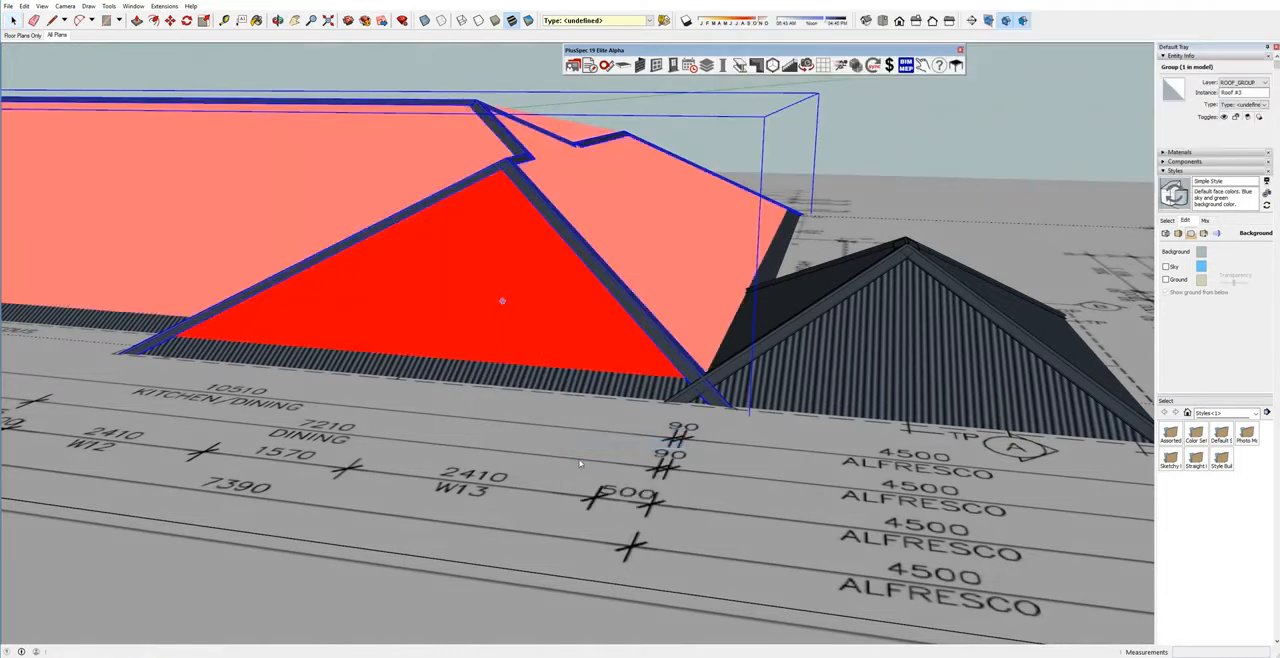
{"action": "left_click", "coordinate": [660, 555]}
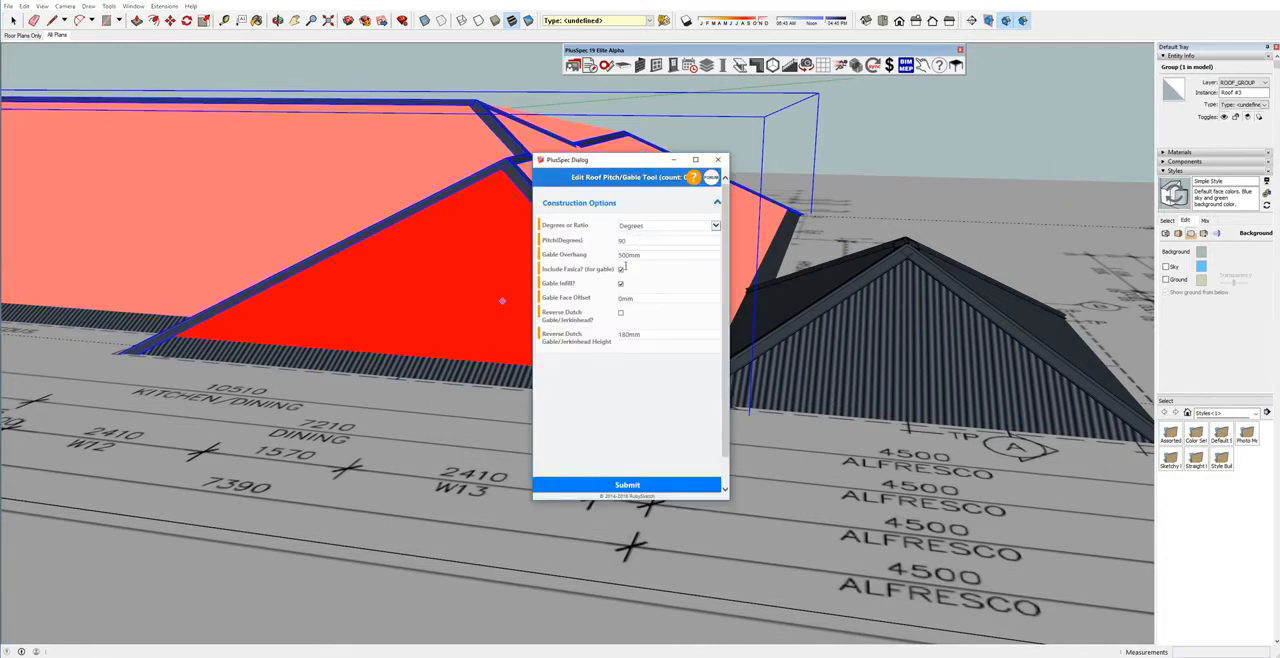
{"action": "left_click", "coordinate": [627, 484]}
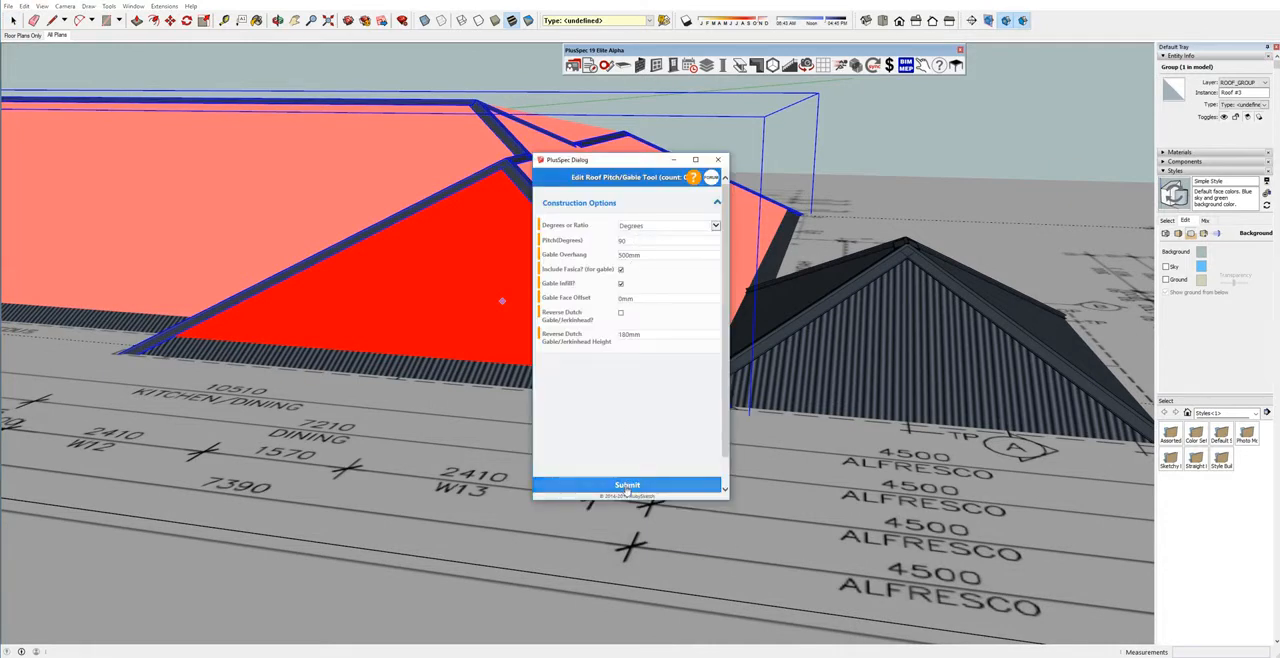
Draw a small rectangle of about 2.7 m² on the plan sheet in front of the roofs, beside the notes.
{"action": "middle_click_drag", "start_coordinate": [625, 480], "coordinate": [835, 298]}
{"action": "scroll", "coordinate": [835, 298], "scroll_direction": "down", "scroll_amount": 10}
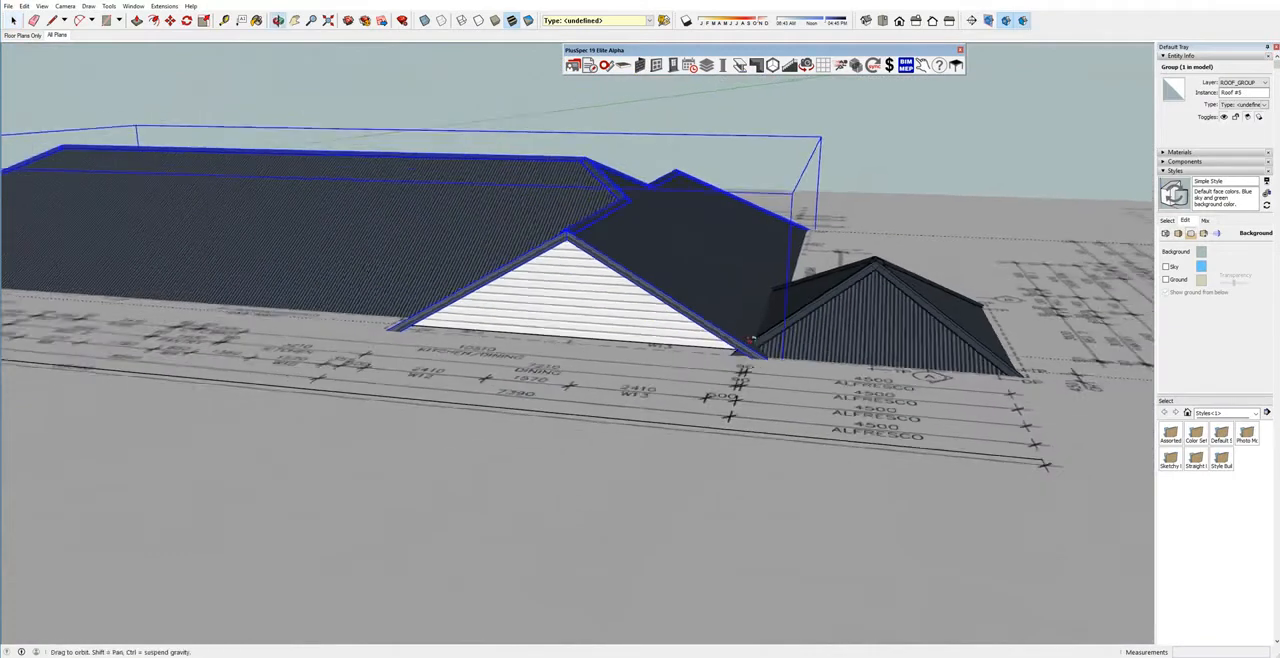
{"action": "middle_click_drag", "start_coordinate": [780, 335], "coordinate": [776, 260]}
{"action": "scroll", "coordinate": [776, 260], "scroll_direction": "down", "scroll_amount": 2}
{"action": "key", "text": "r"}
{"action": "left_click", "coordinate": [796, 402]}
{"action": "left_click", "coordinate": [899, 457]}
{"action": "key", "text": "space"}
Create a metal hip roof on the small rectangle with plumb 180 mm fascia, boxed 450 mm eaves and capping.
{"action": "left_click", "coordinate": [838, 432]}
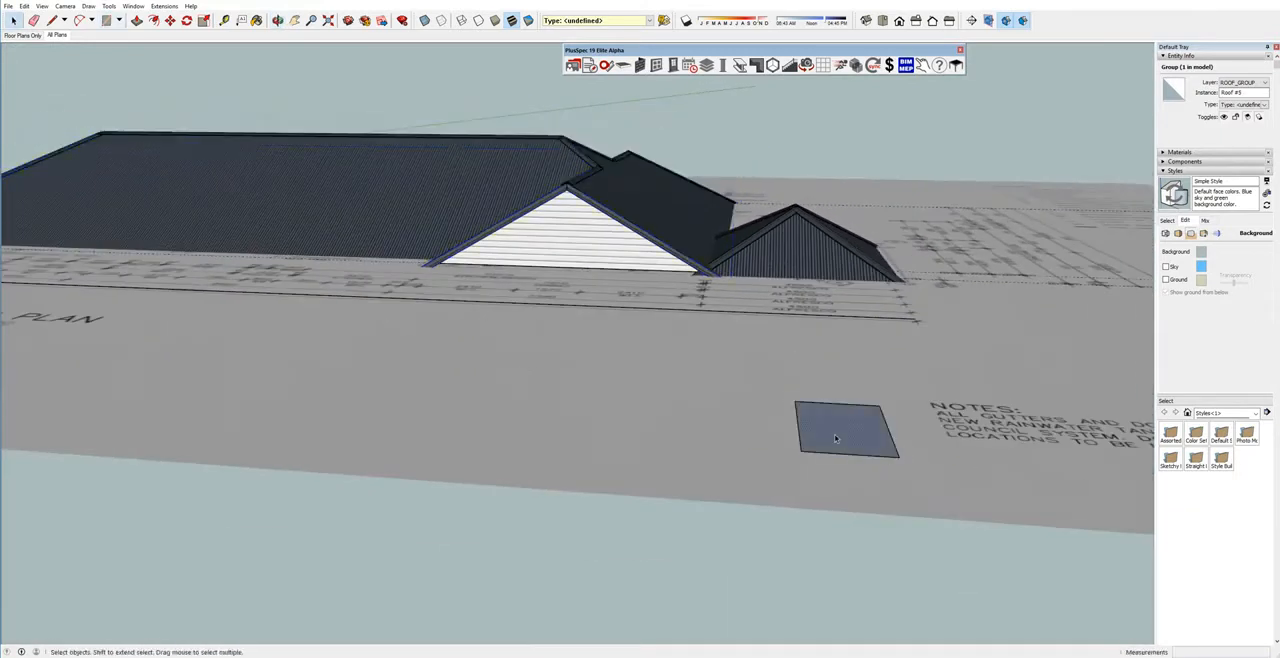
{"action": "scroll", "coordinate": [837, 434], "scroll_direction": "up", "scroll_amount": 2}
{"action": "middle_click_drag", "start_coordinate": [834, 435], "coordinate": [826, 412]}
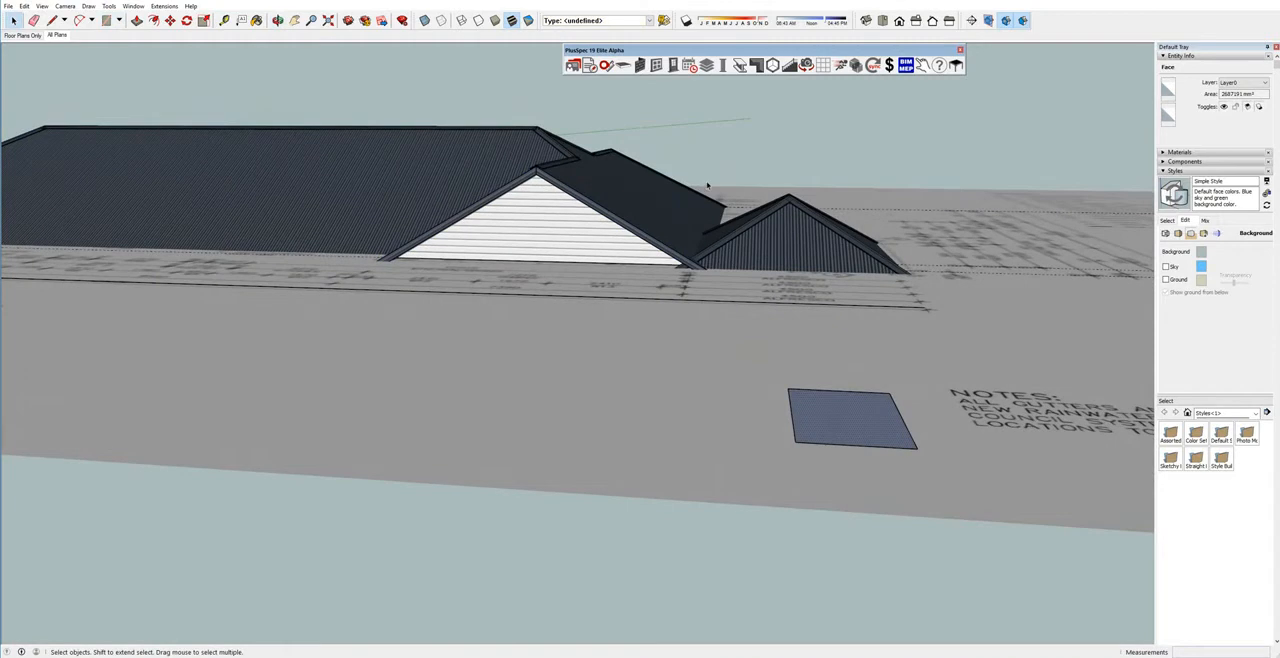
{"action": "right_click", "coordinate": [852, 400]}
{"action": "mouse_move", "coordinate": [924, 587]}
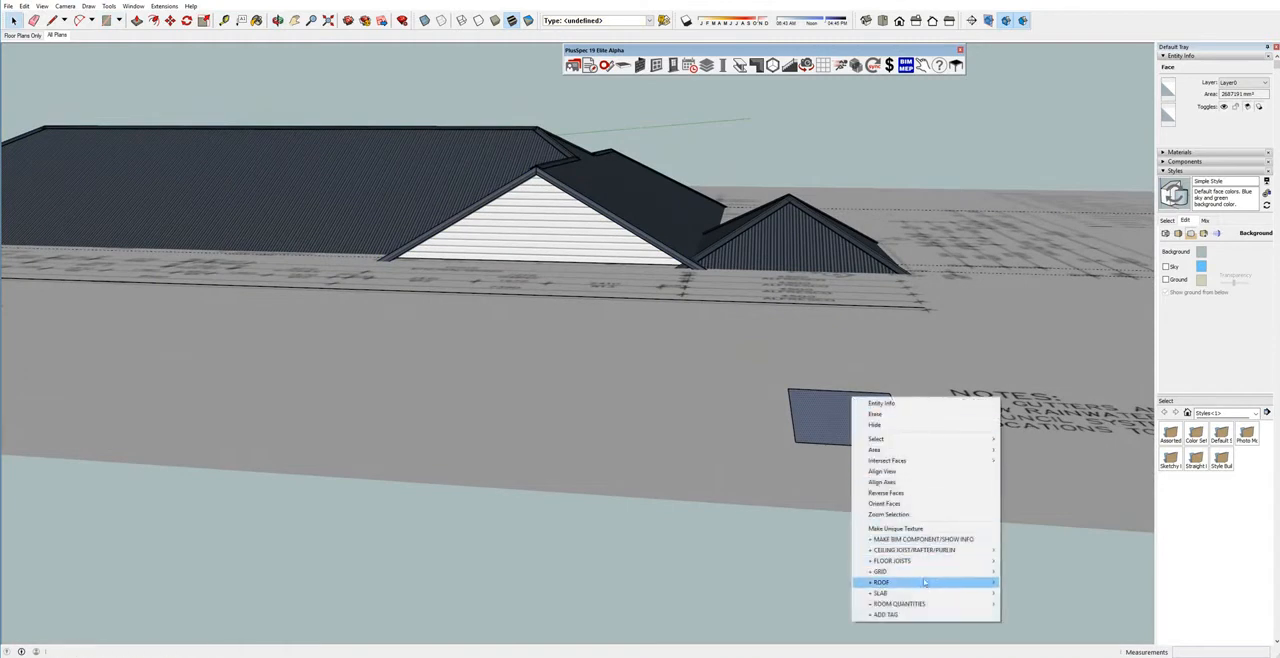
{"action": "left_click", "coordinate": [1030, 582]}
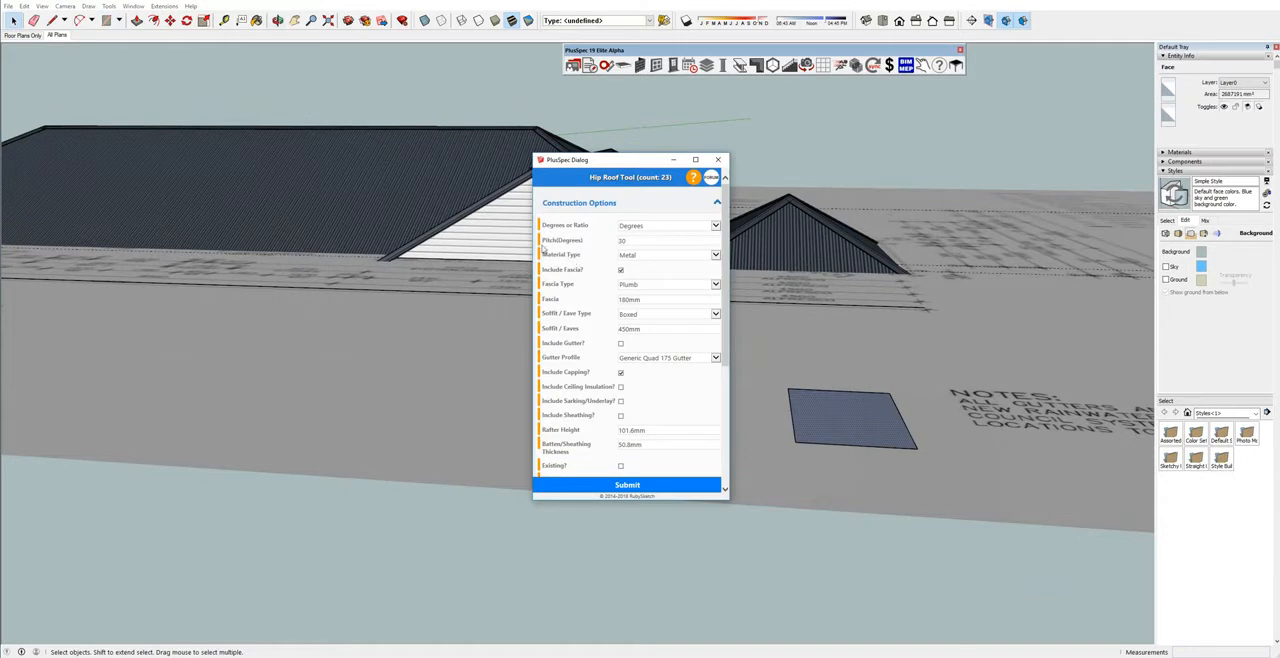
{"action": "mouse_move", "coordinate": [549, 244]}
{"action": "left_click", "coordinate": [620, 485]}
Place a section plane on the main roof's white gable face, keeping the default name and symbol.
{"action": "middle_click_drag", "start_coordinate": [841, 428], "coordinate": [737, 429]}
{"action": "scroll", "coordinate": [737, 429], "scroll_direction": "up", "scroll_amount": 6}
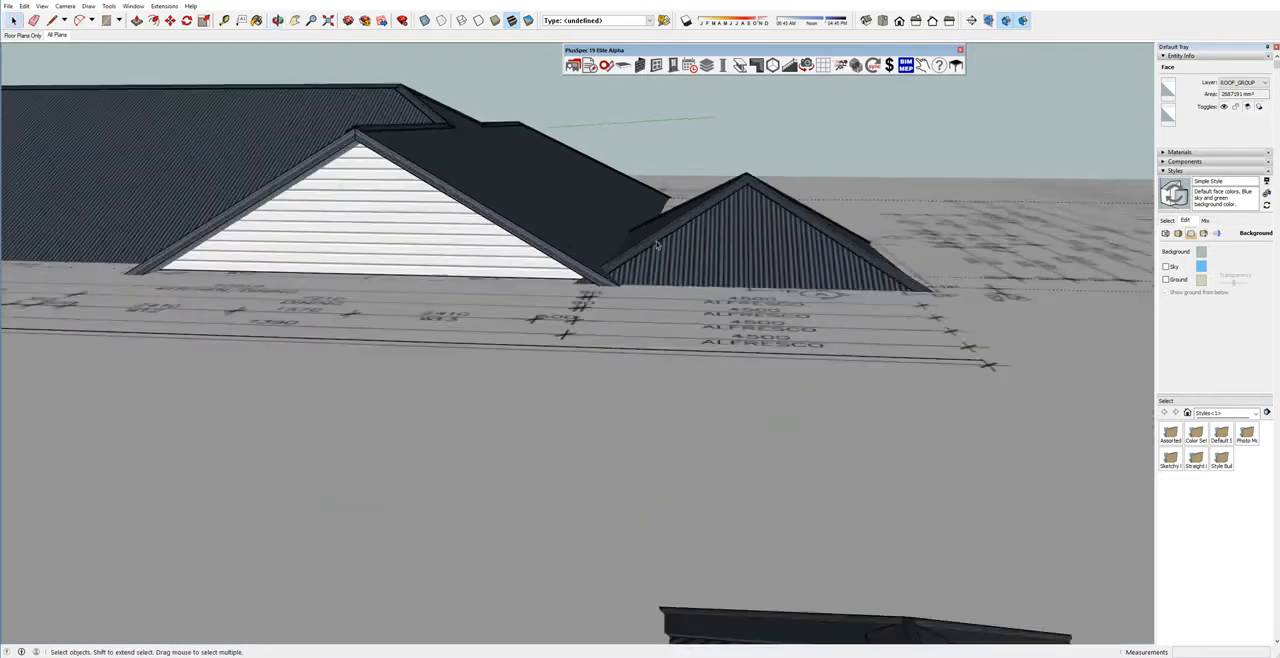
{"action": "scroll", "coordinate": [610, 242], "scroll_direction": "up", "scroll_amount": 4}
{"action": "middle_click_drag", "start_coordinate": [629, 248], "coordinate": [655, 287]}
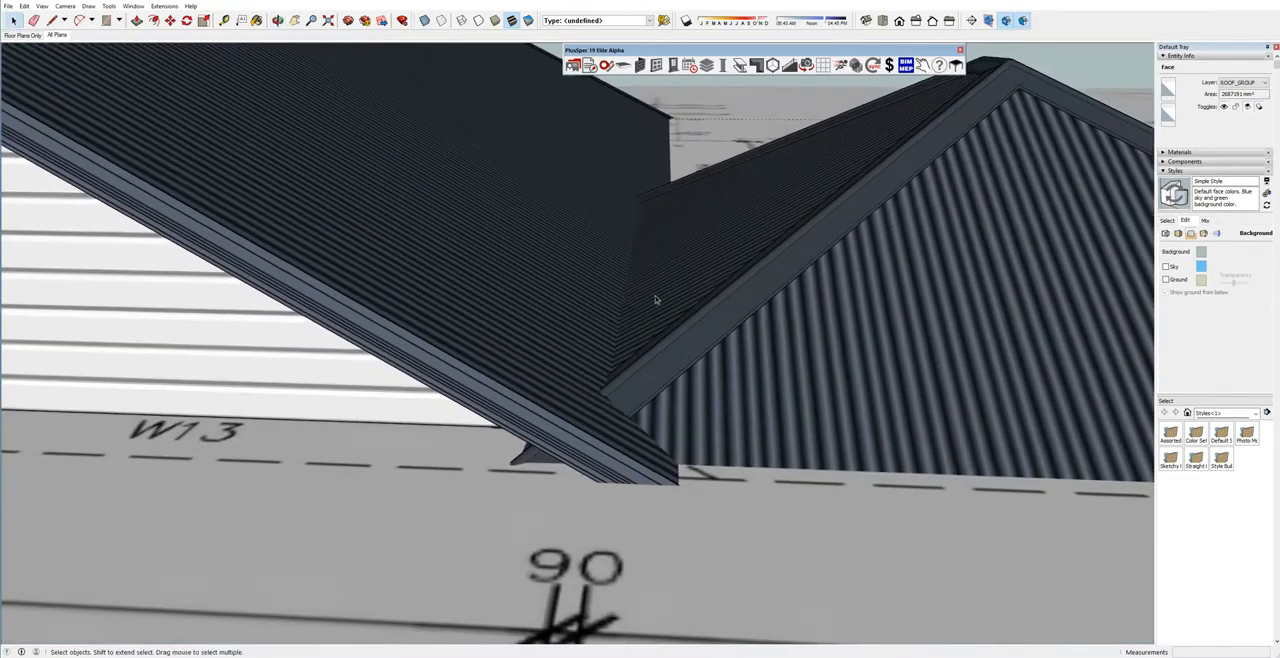
{"action": "key", "text": "l"}
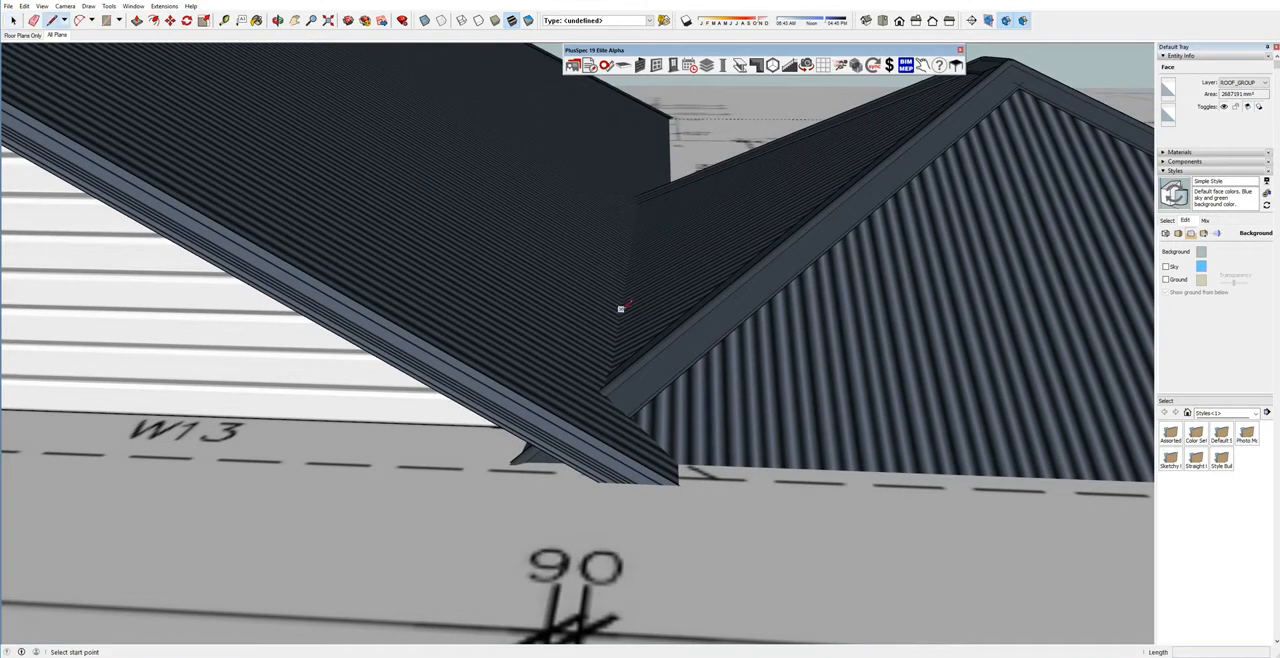
{"action": "scroll", "coordinate": [620, 308], "scroll_direction": "down", "scroll_amount": 4}
{"action": "scroll", "coordinate": [620, 308], "scroll_direction": "down", "scroll_amount": 3}
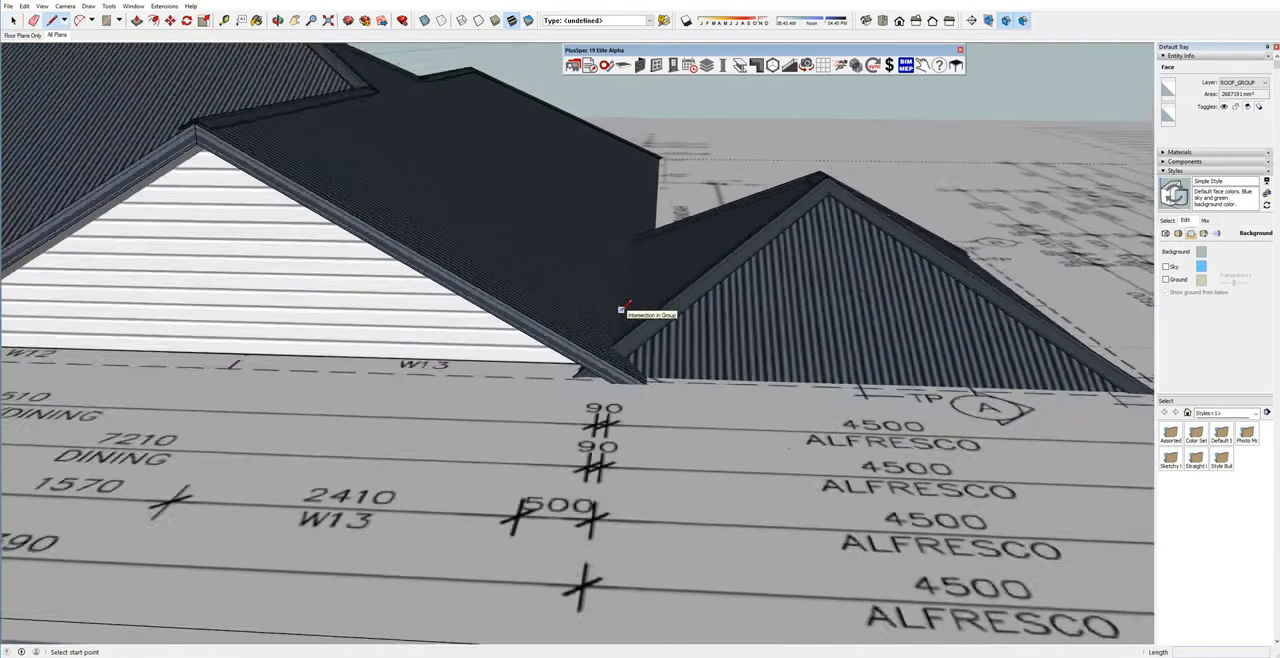
{"action": "left_click", "coordinate": [971, 22]}
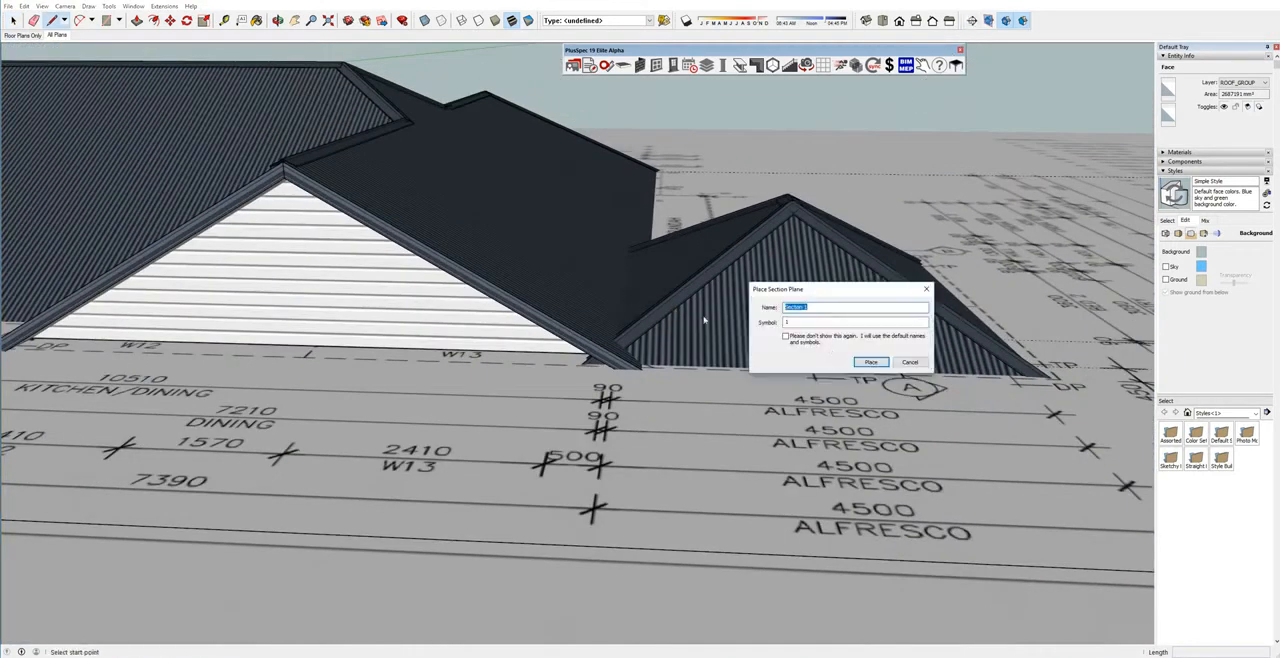
{"action": "left_click", "coordinate": [865, 361]}
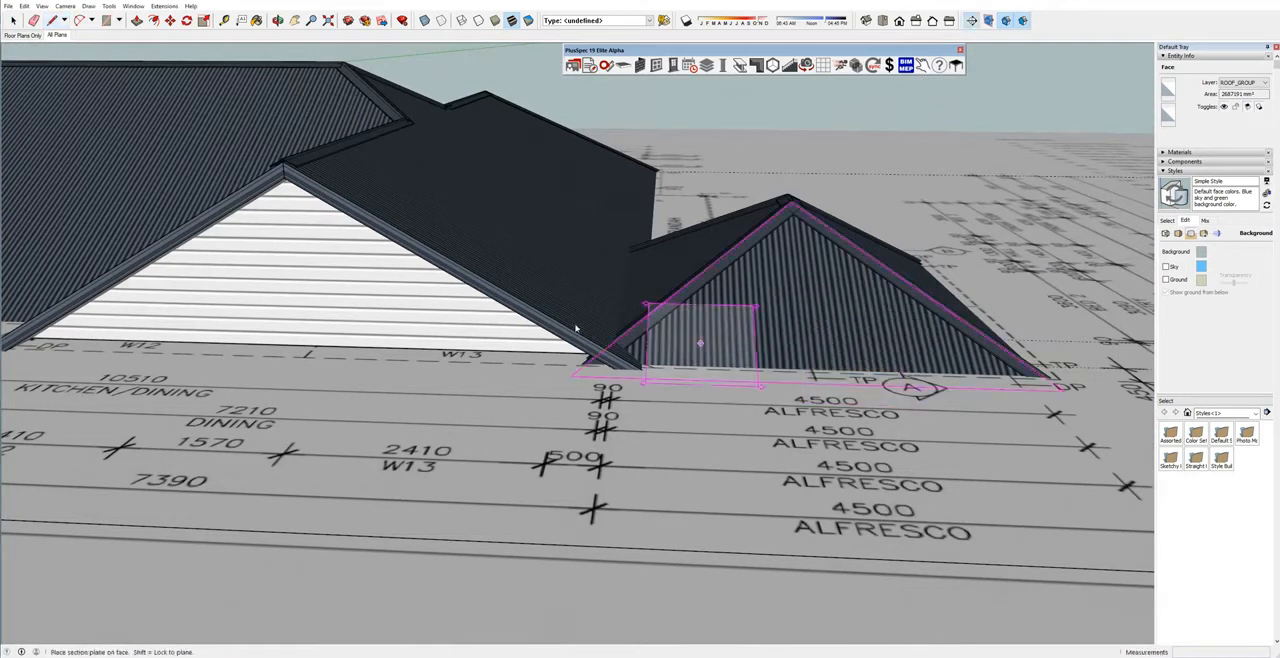
{"action": "left_click", "coordinate": [409, 311]}
Inspect the overlap of the main and alfresco roofs in the section cut and hide the section plane object.
{"action": "middle_click_drag", "start_coordinate": [578, 318], "coordinate": [632, 260]}
{"action": "scroll", "coordinate": [610, 310], "scroll_direction": "down", "scroll_amount": 5}
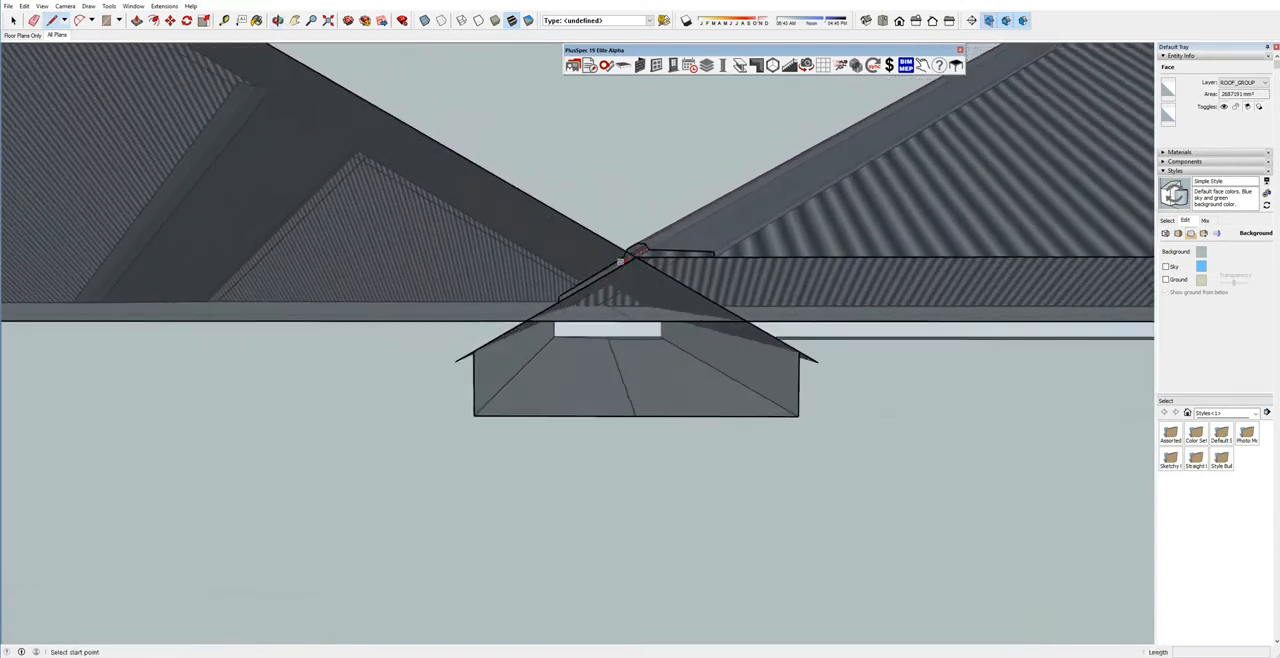
{"action": "scroll", "coordinate": [558, 311], "scroll_direction": "up", "scroll_amount": 4}
{"action": "mouse_move", "coordinate": [508, 326]}
{"action": "middle_mouse_down"}
{"action": "mouse_move", "coordinate": [577, 322]}
{"action": "mouse_move", "coordinate": [517, 333]}
{"action": "middle_mouse_up"}
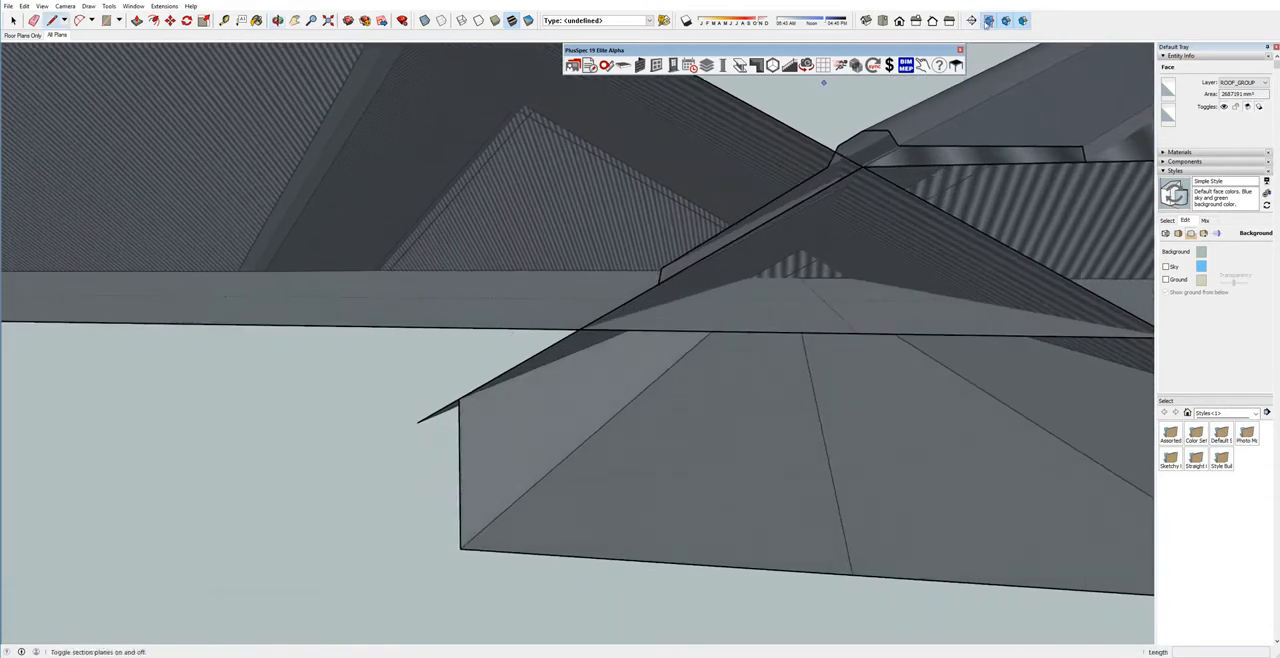
{"action": "left_click", "coordinate": [988, 21]}
{"action": "middle_click_drag", "start_coordinate": [717, 306], "coordinate": [658, 343]}
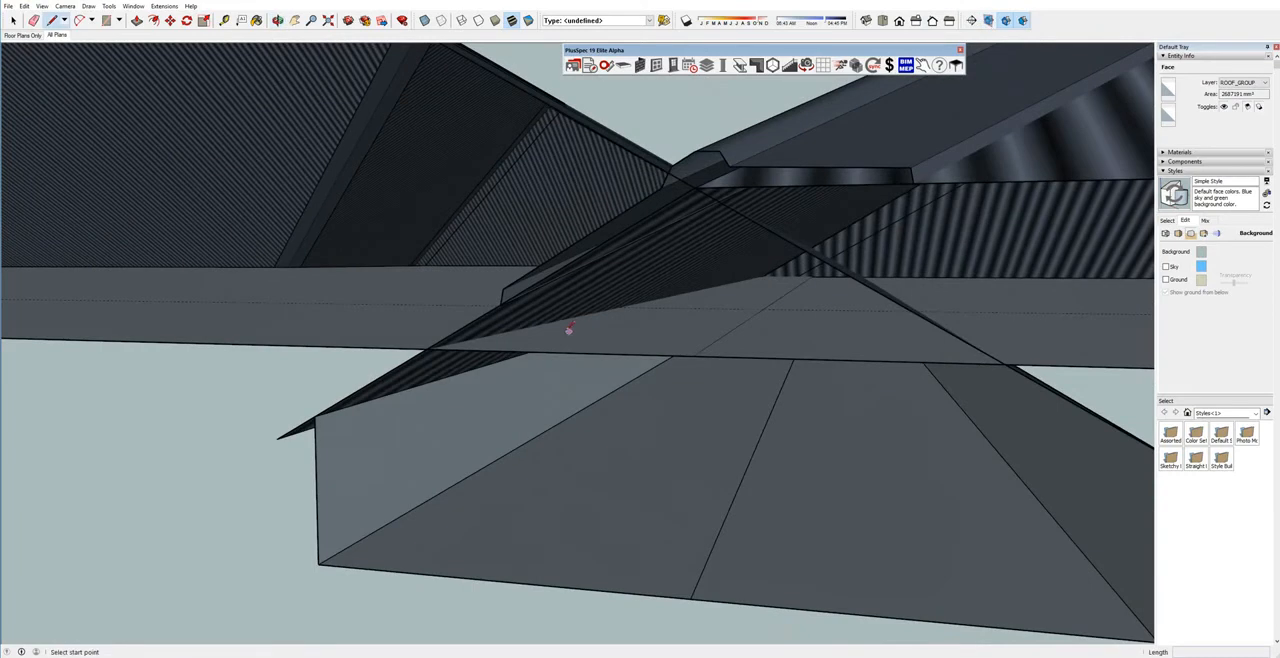
Draw a horizontal line across the cut roof overlap, starting beside the underside of the alfresco roof.
{"action": "left_click", "coordinate": [504, 332]}
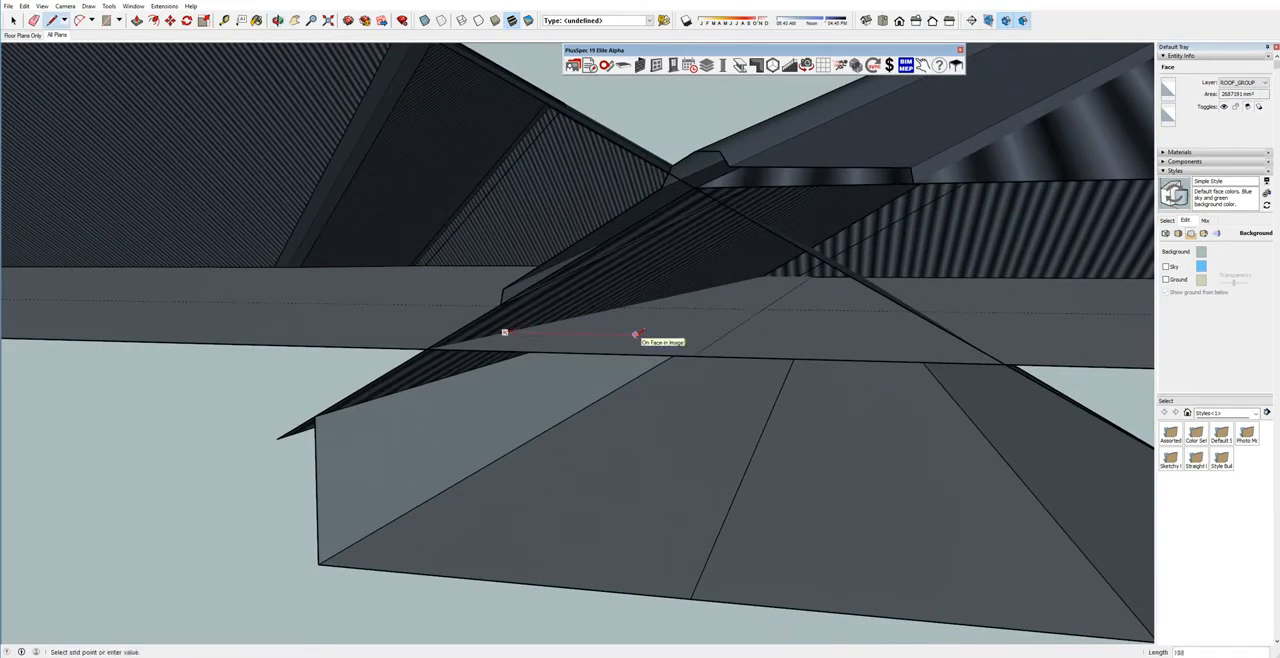
{"action": "scroll", "coordinate": [637, 333], "scroll_direction": "down", "scroll_amount": 5}
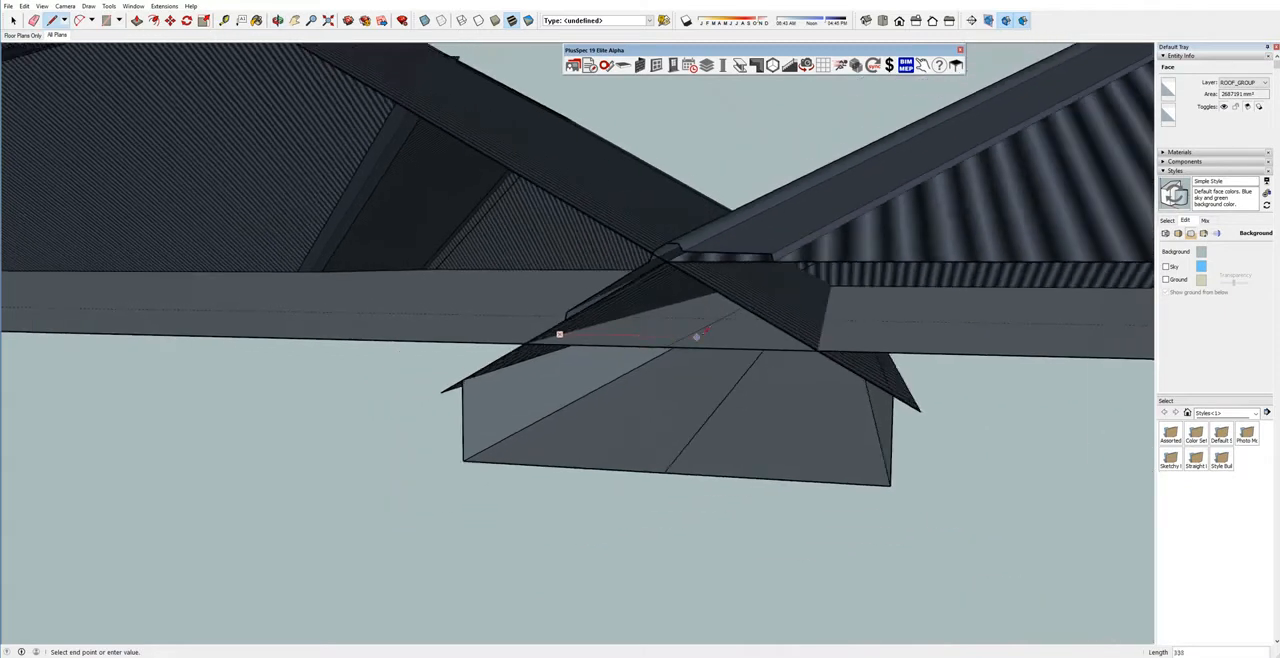
{"action": "key", "text": "Escape"}
{"action": "key", "text": "space"}
{"action": "scroll", "coordinate": [659, 326], "scroll_direction": "up", "scroll_amount": 2}
{"action": "left_click_drag", "start_coordinate": [576, 323], "coordinate": [577, 317]}
{"action": "key", "text": "space"}
{"action": "key", "text": "l"}
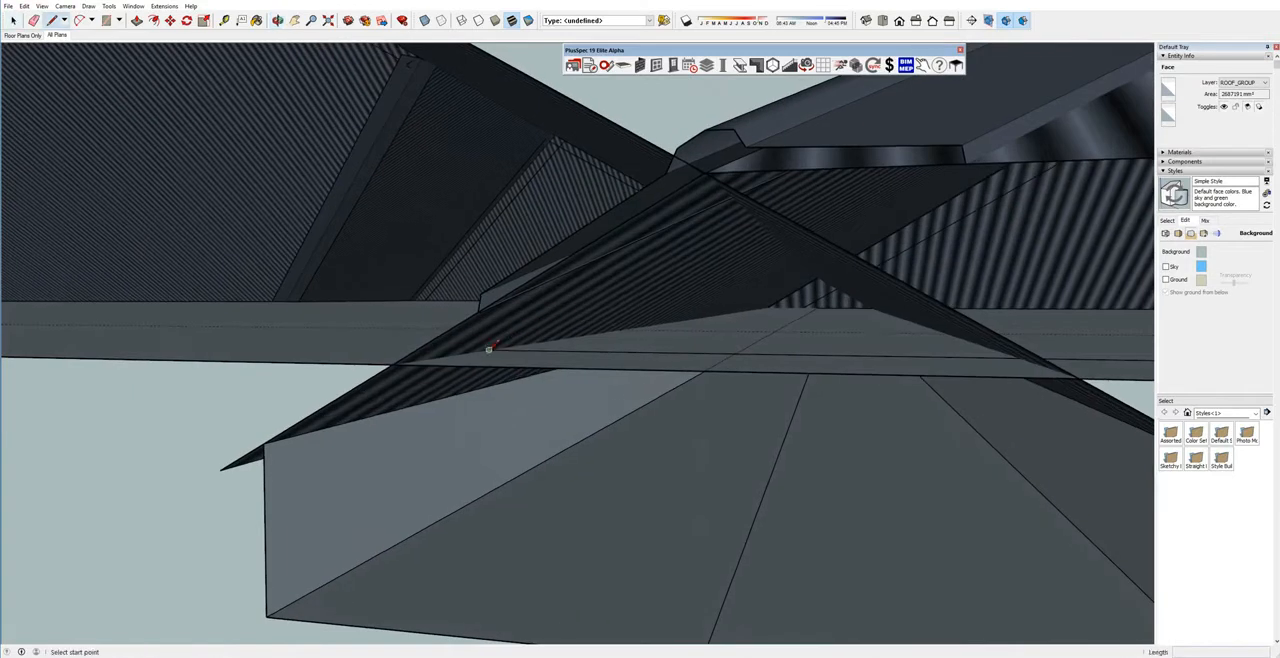
{"action": "scroll", "coordinate": [500, 352], "scroll_direction": "down", "scroll_amount": 5}
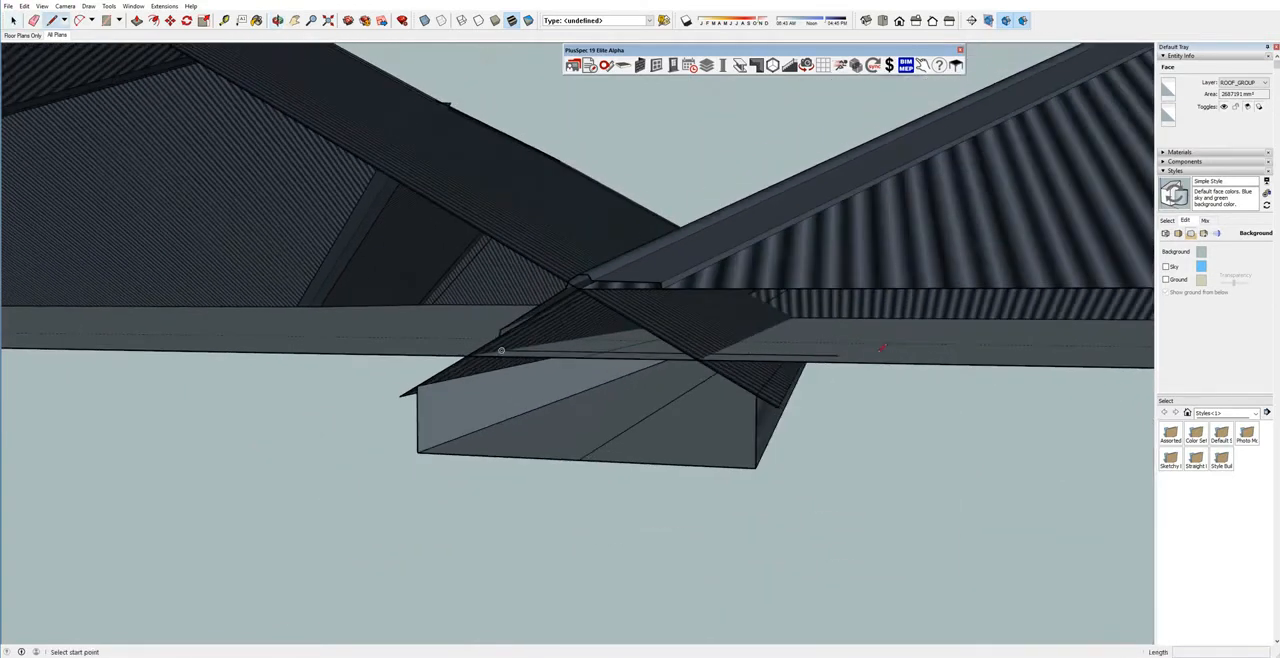
Draw the remaining vertical and horizontal edges to close a thin rectangular face behind the roof overlap.
{"action": "left_click", "coordinate": [838, 354]}
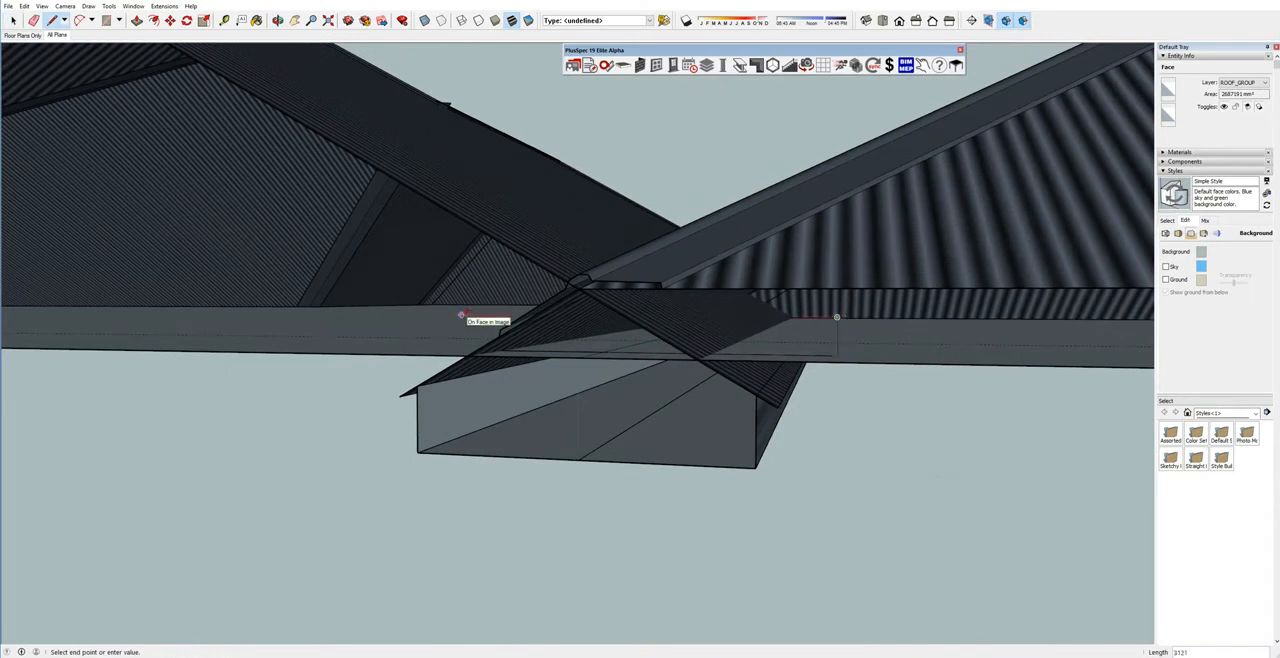
{"action": "middle_click_drag", "start_coordinate": [529, 354], "coordinate": [625, 328]}
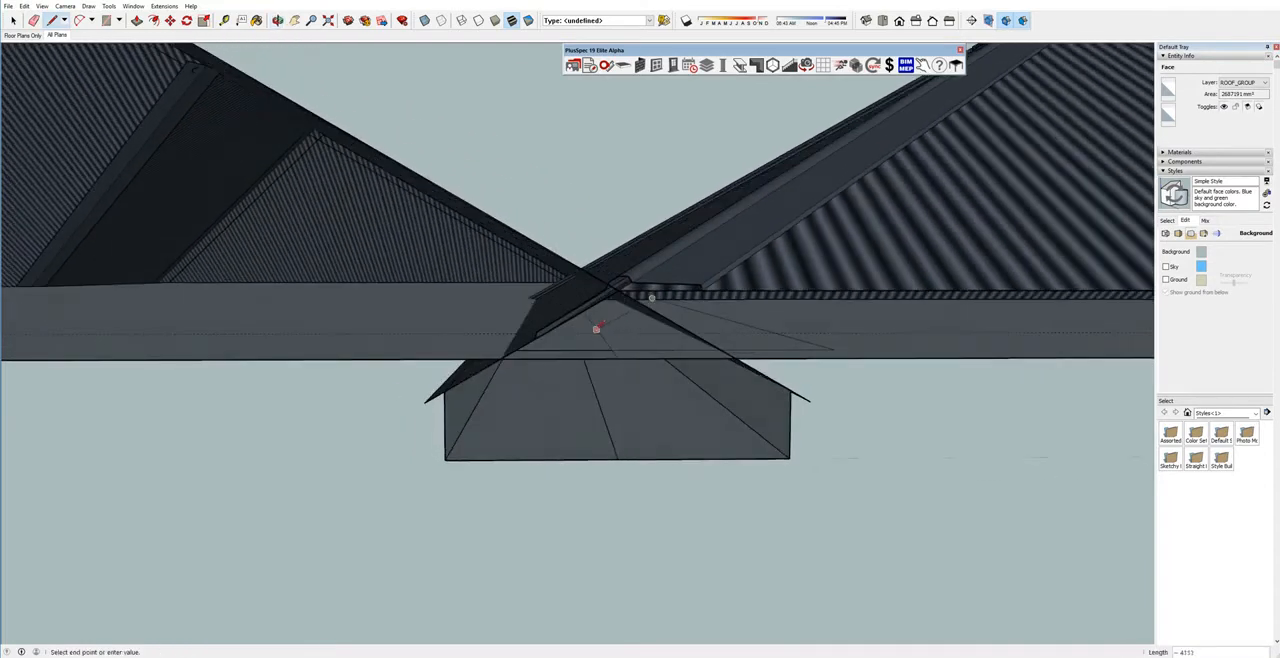
{"action": "key", "text": "Escape"}
{"action": "left_click", "coordinate": [834, 348]}
{"action": "left_click", "coordinate": [834, 318]}
{"action": "left_click", "coordinate": [505, 318]}
{"action": "left_click", "coordinate": [505, 348]}
Draw a sloping line about 185 mm long along the alfresco roof's underside, from the face's lower corner to its upper edge.
{"action": "middle_click_drag", "start_coordinate": [540, 352], "coordinate": [560, 331]}
{"action": "key", "text": "l"}
{"action": "scroll", "coordinate": [630, 335], "scroll_direction": "up", "scroll_amount": 5}
{"action": "scroll", "coordinate": [630, 335], "scroll_direction": "up", "scroll_amount": 2}
{"action": "key", "text": "space"}
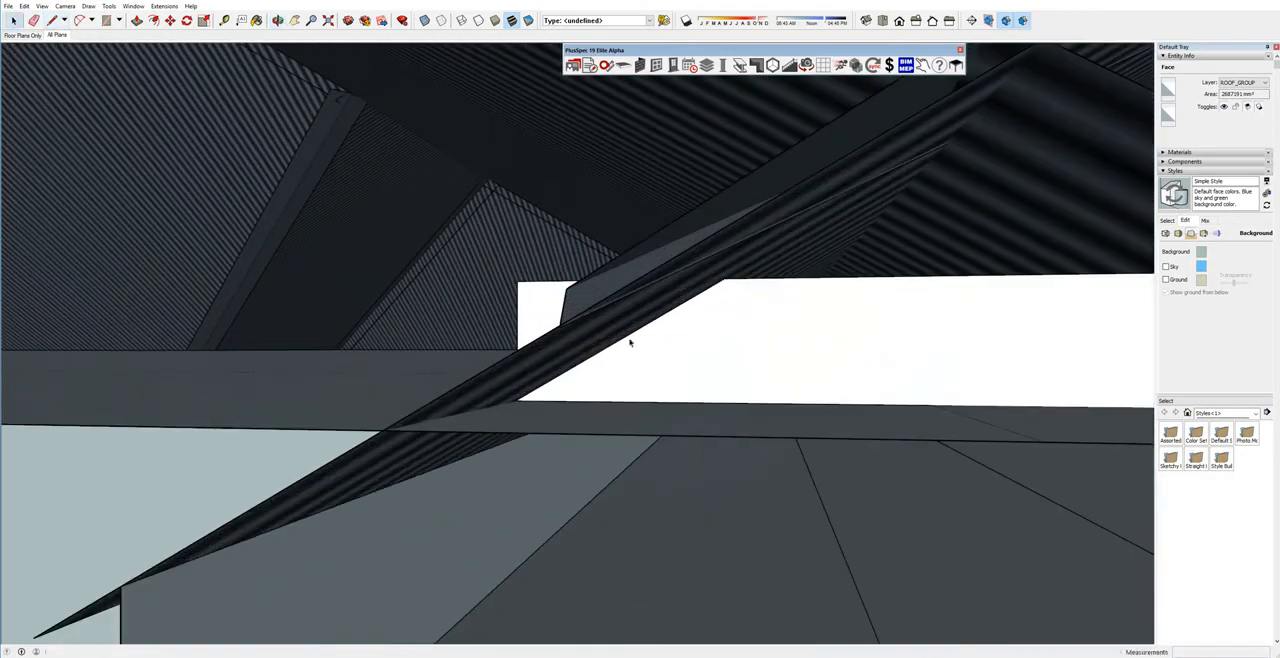
{"action": "key", "text": "l"}
{"action": "left_click", "coordinate": [517, 400]}
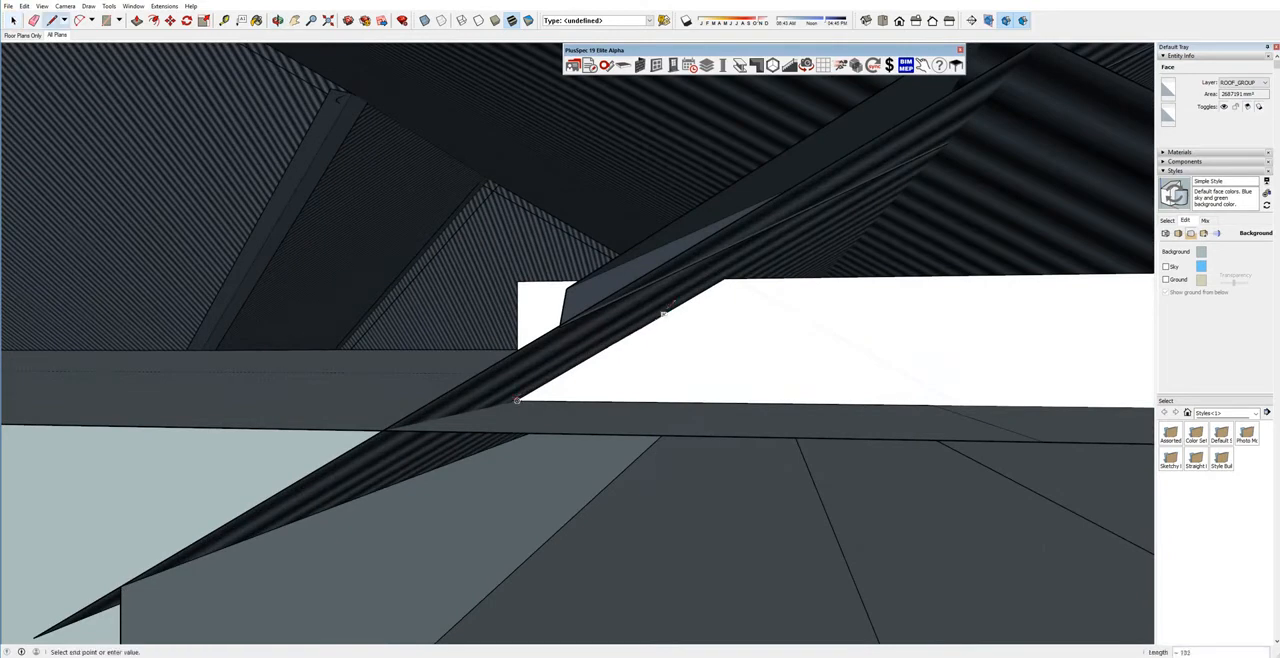
{"action": "left_click", "coordinate": [727, 276]}
{"action": "key", "text": "space"}
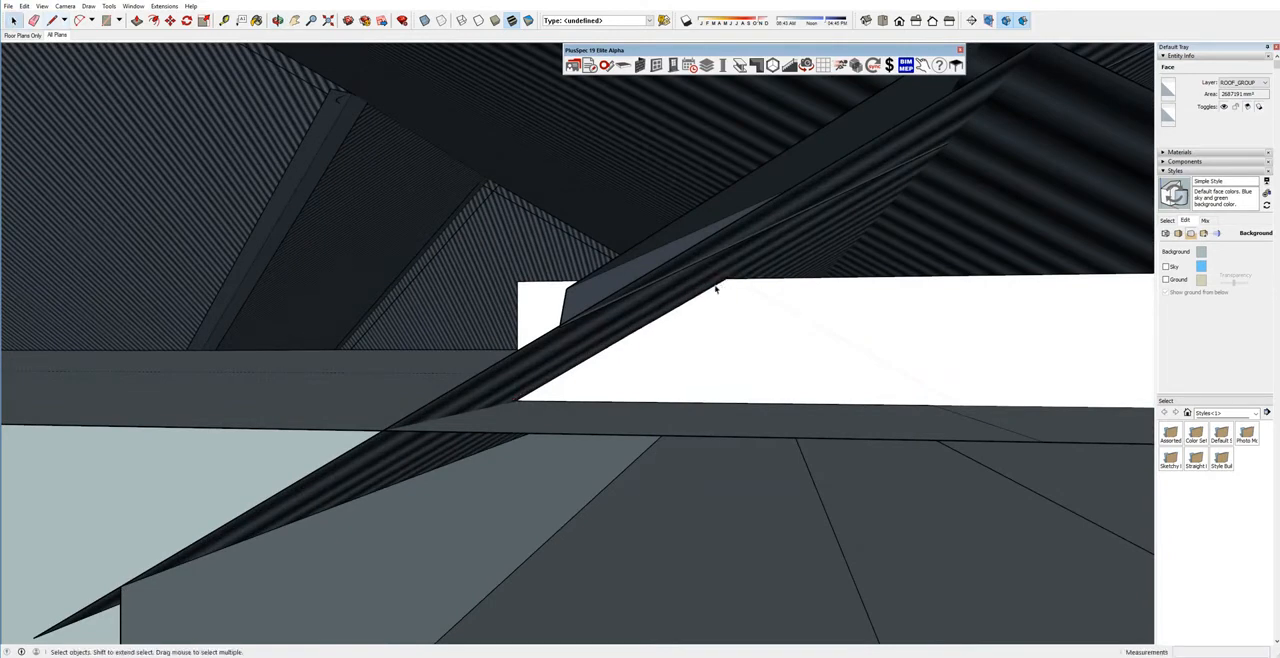
Copy the sloping underside line along the rectangular face to the foot of the opposite roof slope.
{"action": "middle_click_drag", "start_coordinate": [716, 289], "coordinate": [640, 338]}
{"action": "key", "text": "m"}
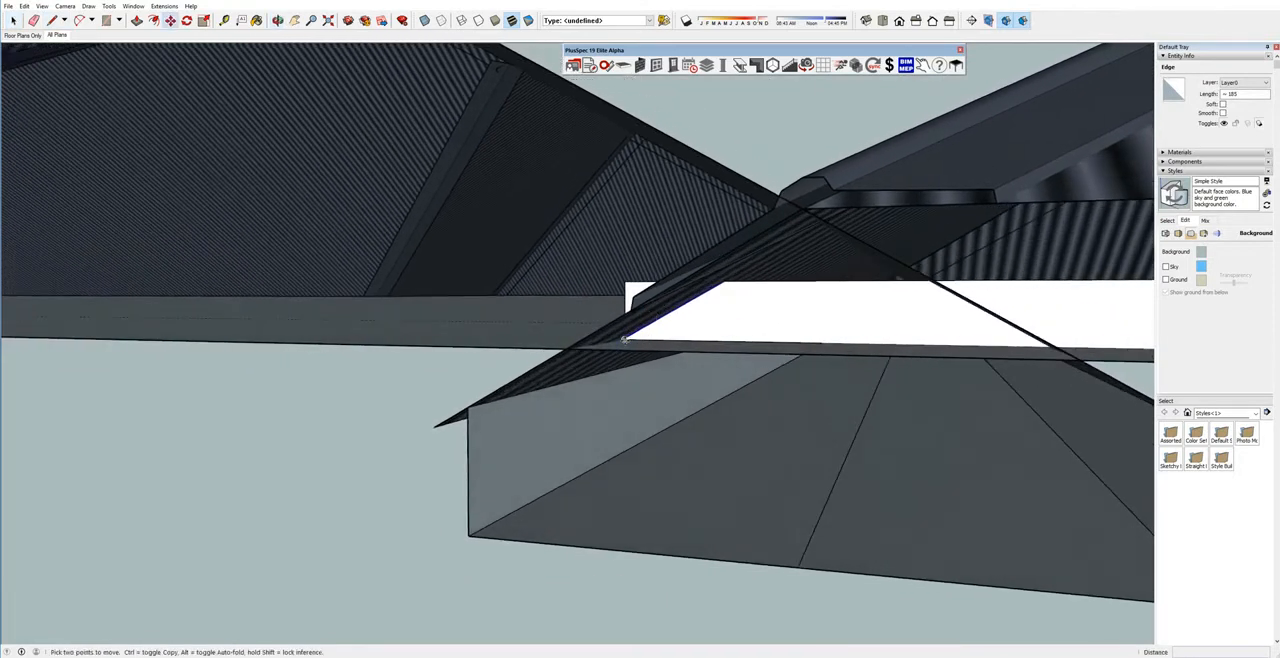
{"action": "left_click", "coordinate": [624, 342]}
{"action": "key", "text": "ctrl"}
{"action": "middle_click_drag", "start_coordinate": [997, 338], "coordinate": [846, 349], "text": "shift"}
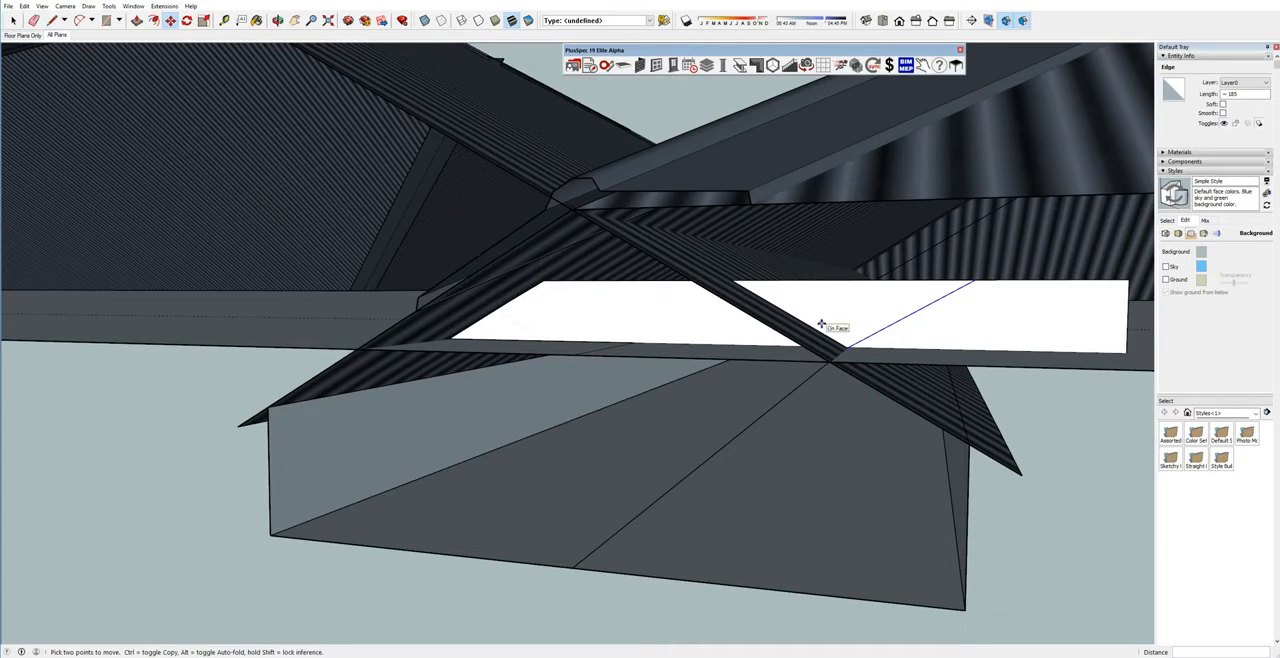
Measure the copied line's slope angle by rotating it about its lower end onto the horizontal base edge.
{"action": "key", "text": "q"}
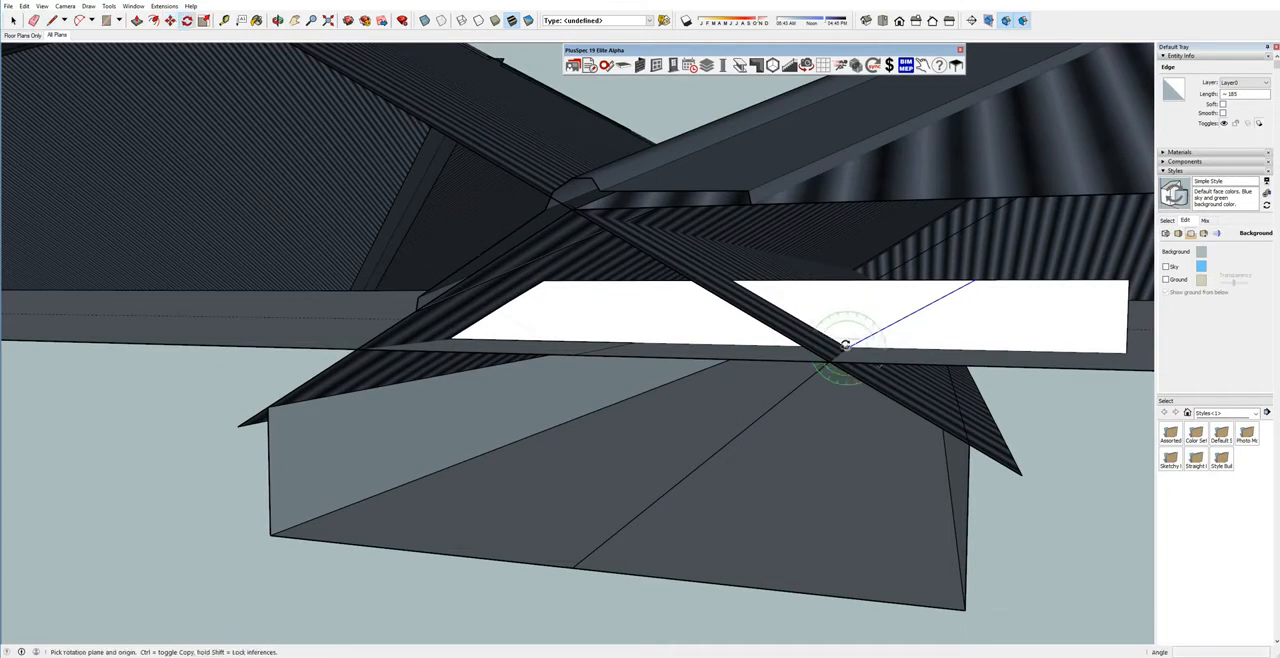
{"action": "left_click", "coordinate": [846, 347]}
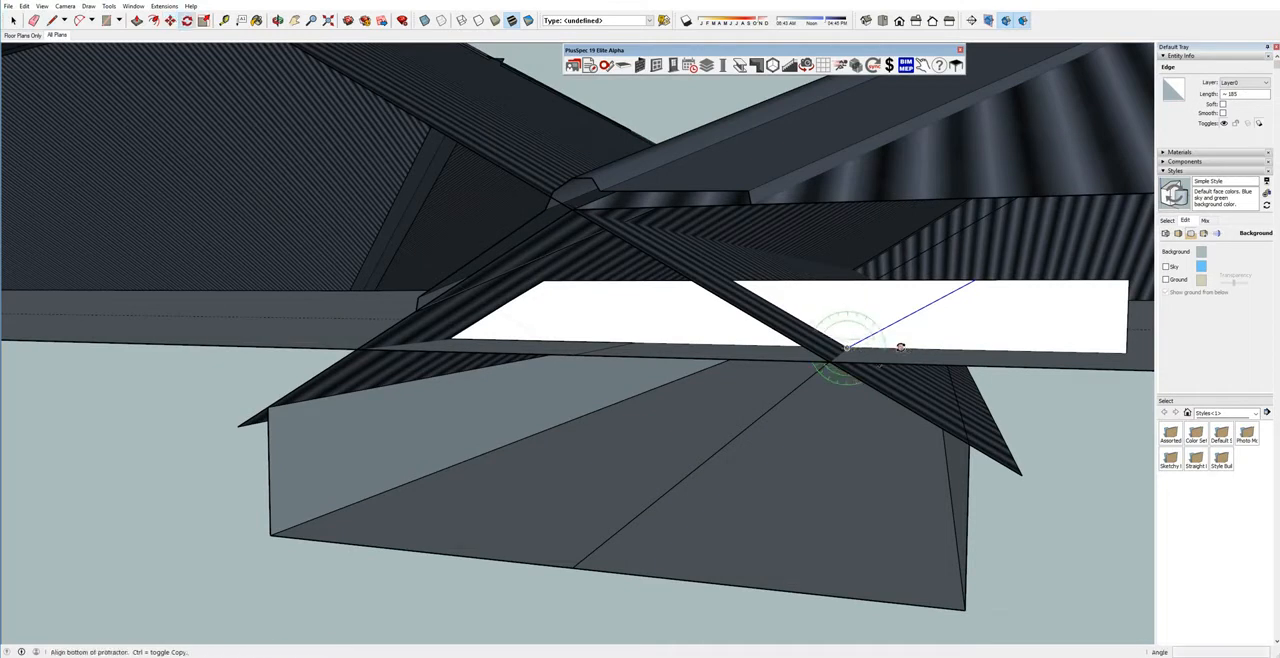
{"action": "left_click", "coordinate": [905, 349]}
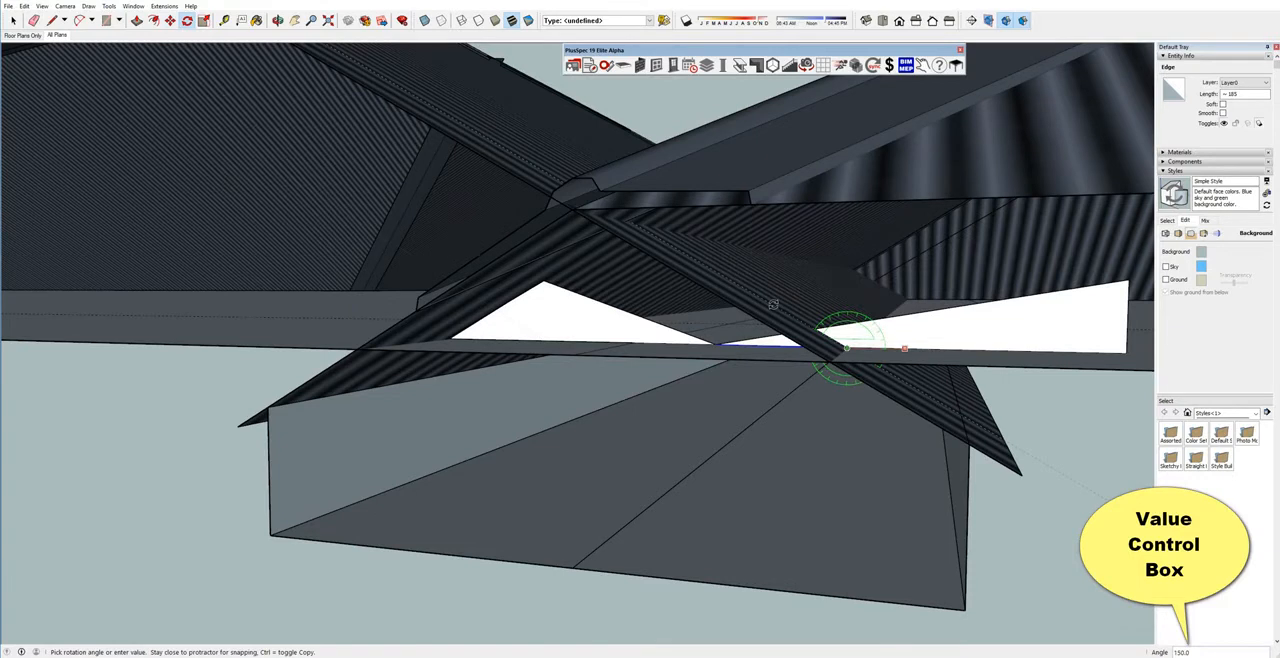
{"action": "middle_click_drag", "start_coordinate": [775, 303], "coordinate": [798, 431]}
Edit the alfresco roof's pitch, setting the face that adjoins the main roof to 150 degrees.
{"action": "left_click", "coordinate": [869, 408]}
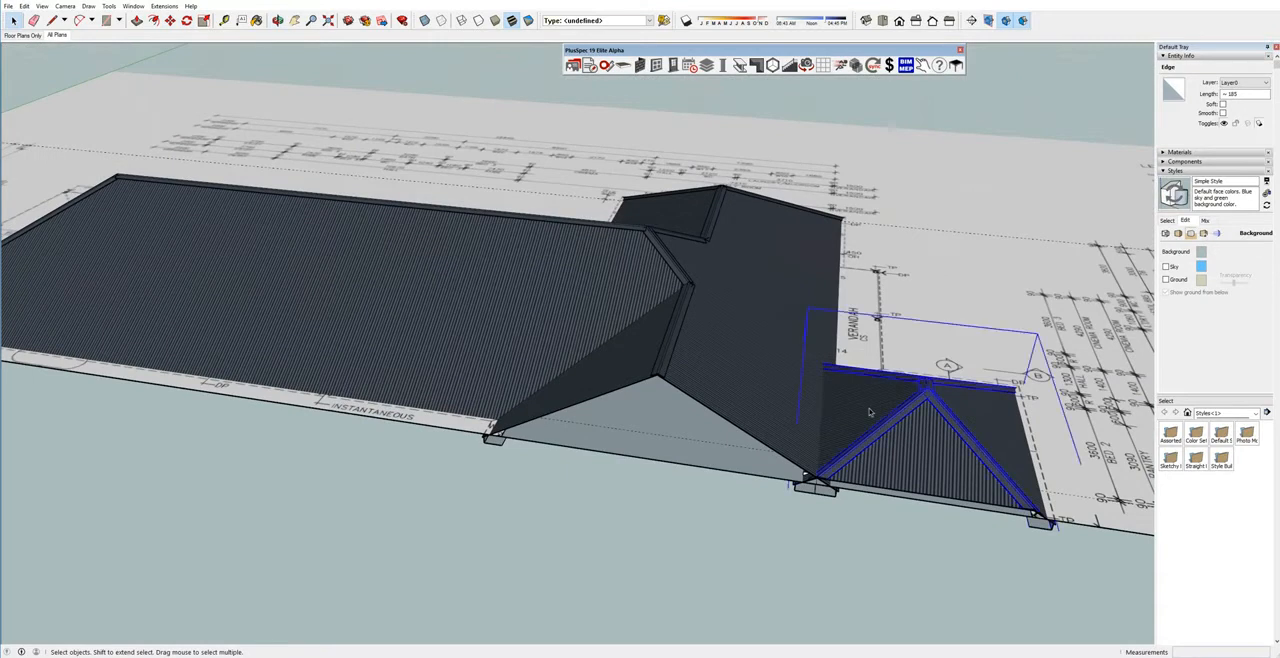
{"action": "right_click", "coordinate": [869, 408]}
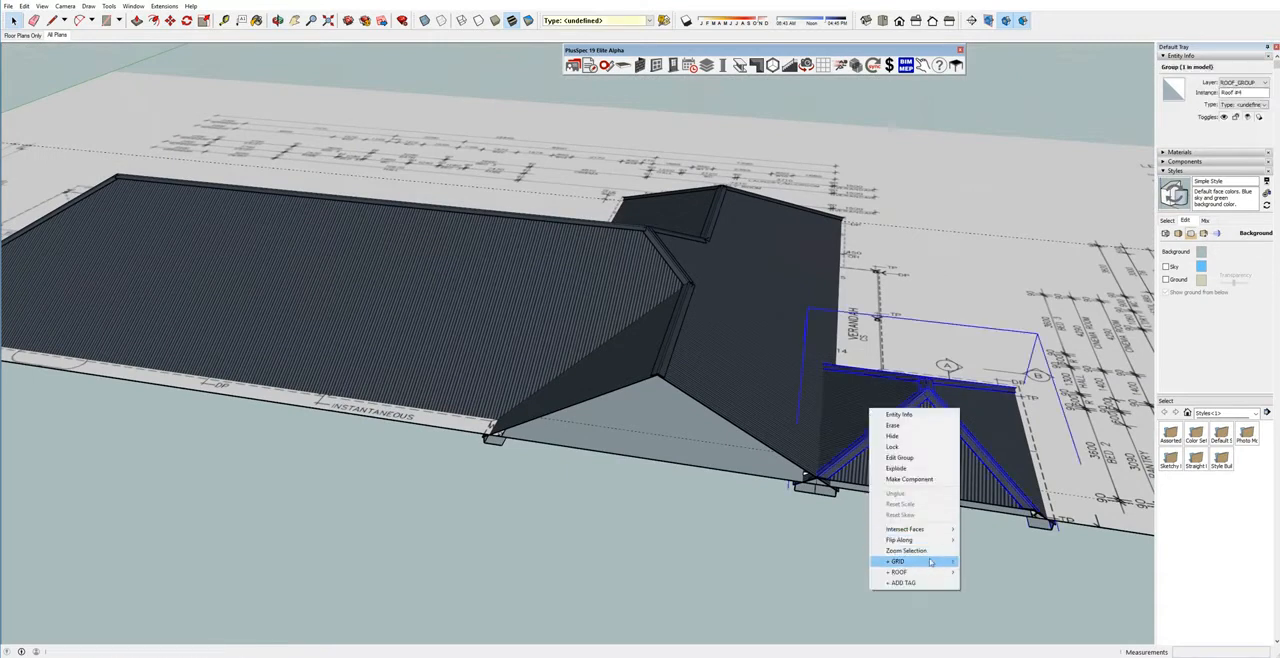
{"action": "mouse_move", "coordinate": [930, 563]}
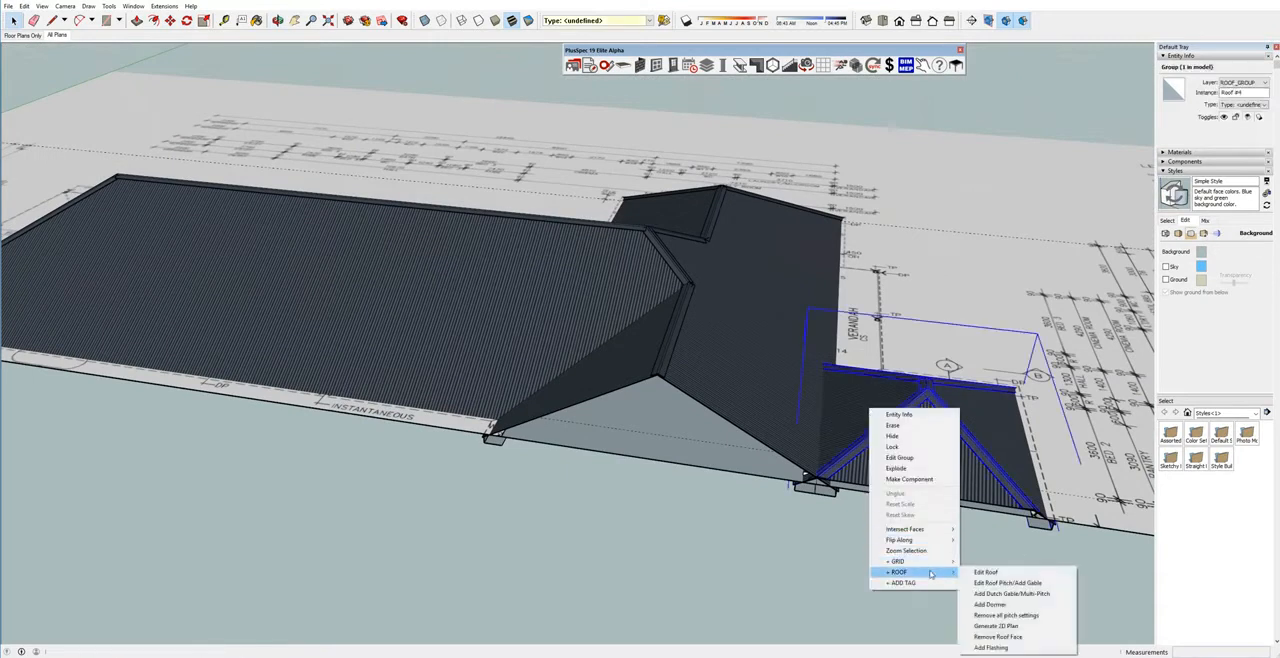
{"action": "left_click", "coordinate": [995, 583]}
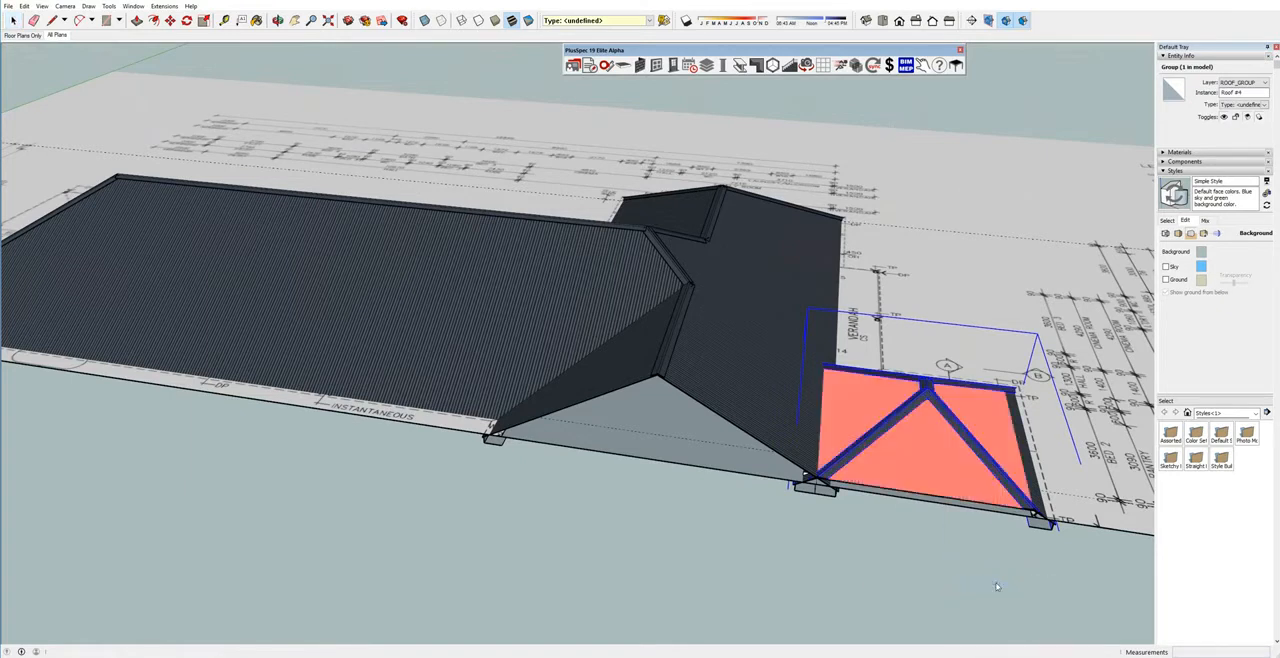
{"action": "left_click", "coordinate": [867, 405]}
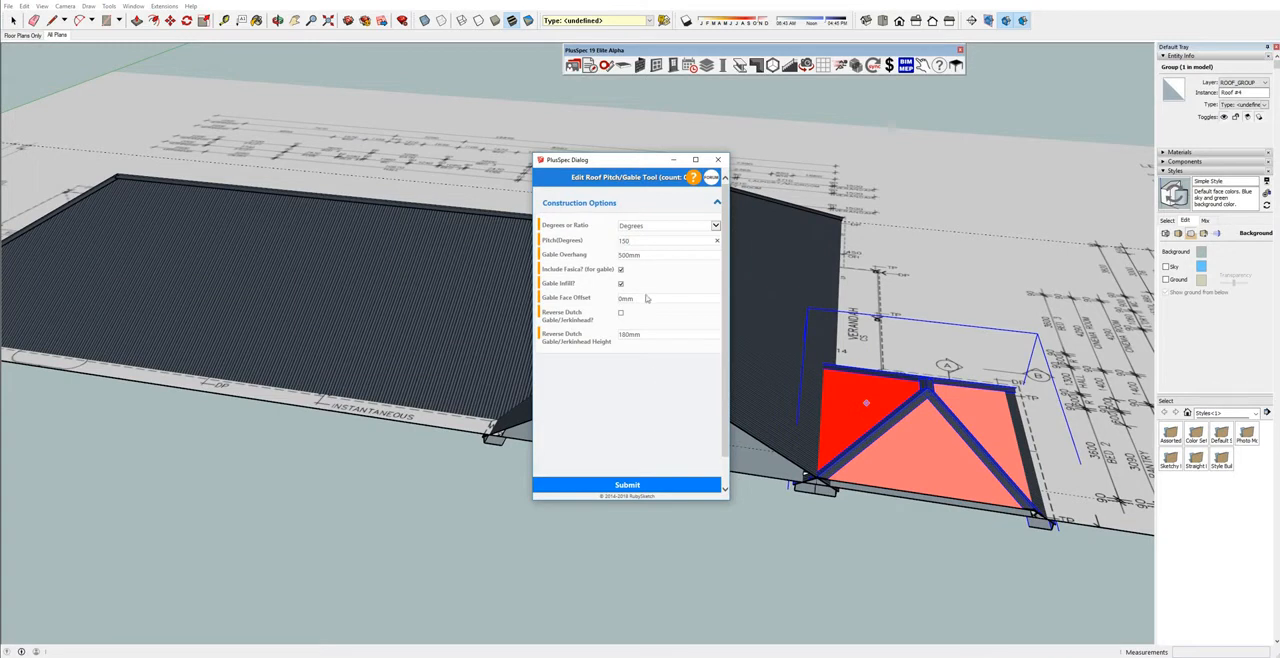
{"action": "key", "text": "Tab"}
{"action": "type", "text": "8"}
{"action": "left_click", "coordinate": [656, 484]}
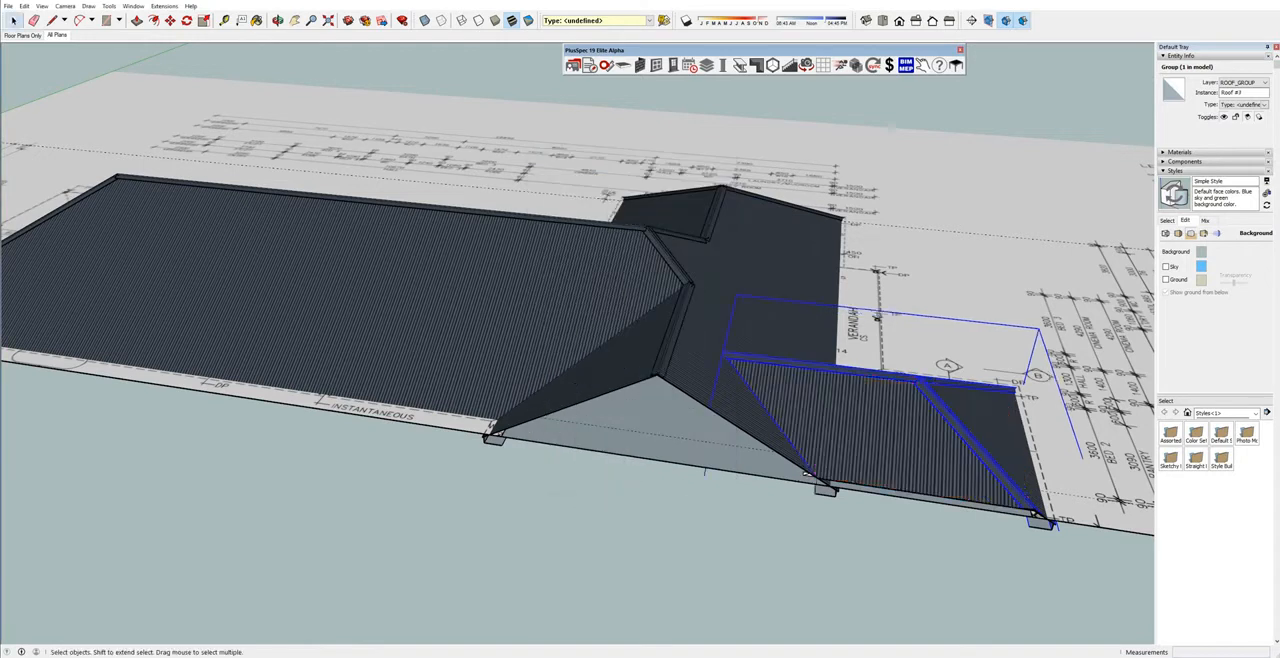
Inspect the junction between the alfresco roof and the main roof from above and from underneath.
{"action": "middle_click_drag", "start_coordinate": [941, 300], "coordinate": [493, 332]}
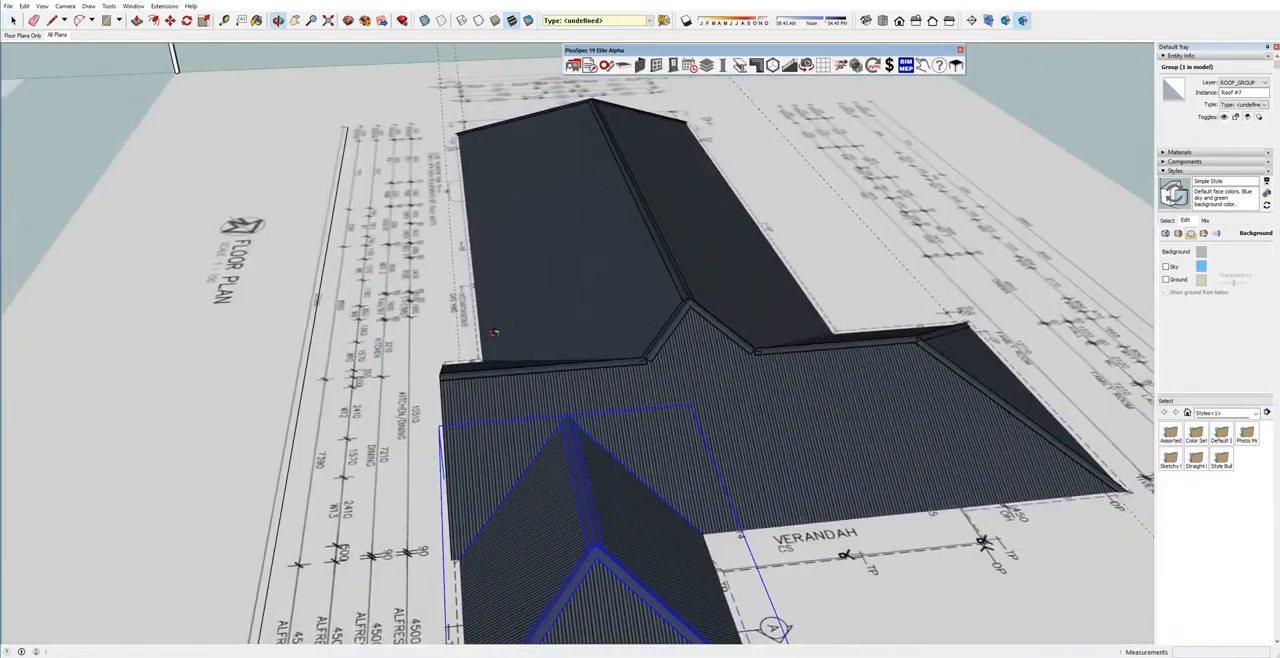
{"action": "scroll", "coordinate": [569, 412], "scroll_direction": "up", "scroll_amount": 5}
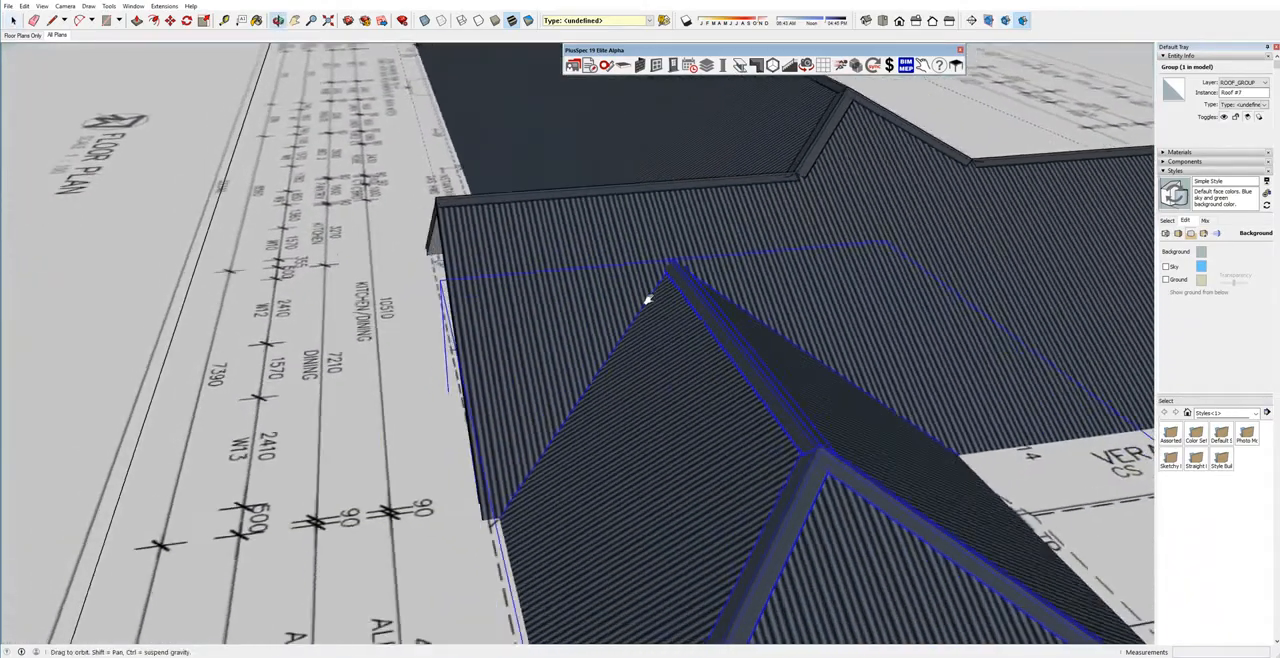
{"action": "middle_click_drag", "start_coordinate": [648, 299], "coordinate": [599, 412]}
{"action": "scroll", "coordinate": [515, 449], "scroll_direction": "up", "scroll_amount": 3}
{"action": "middle_click_drag", "start_coordinate": [535, 462], "coordinate": [562, 267]}
{"action": "scroll", "coordinate": [543, 257], "scroll_direction": "up", "scroll_amount": 6}
{"action": "scroll", "coordinate": [584, 376], "scroll_direction": "up", "scroll_amount": 4}
{"action": "scroll", "coordinate": [552, 395], "scroll_direction": "down", "scroll_amount": 8}
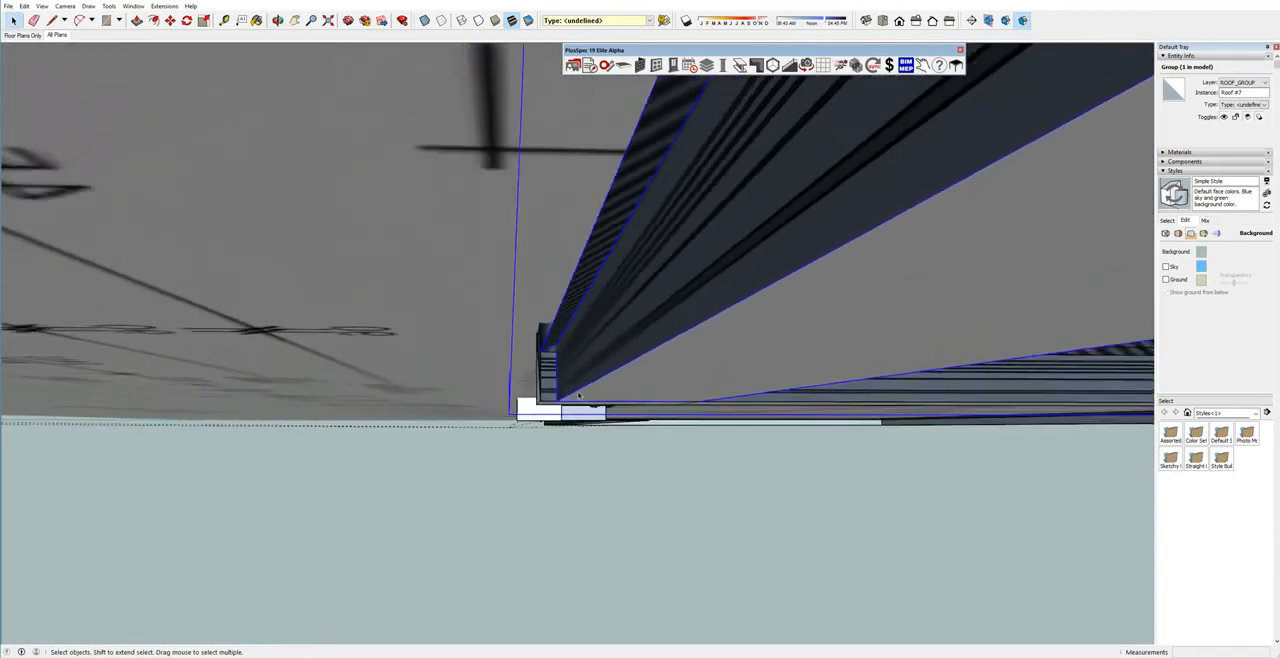
{"action": "scroll", "coordinate": [618, 346], "scroll_direction": "down", "scroll_amount": 6}
{"action": "middle_click_drag", "start_coordinate": [618, 346], "coordinate": [680, 491]}
Delete the copied floor plan image beneath the separate roofs and the single hip roof over the original floor plan.
{"action": "left_click", "coordinate": [606, 500]}
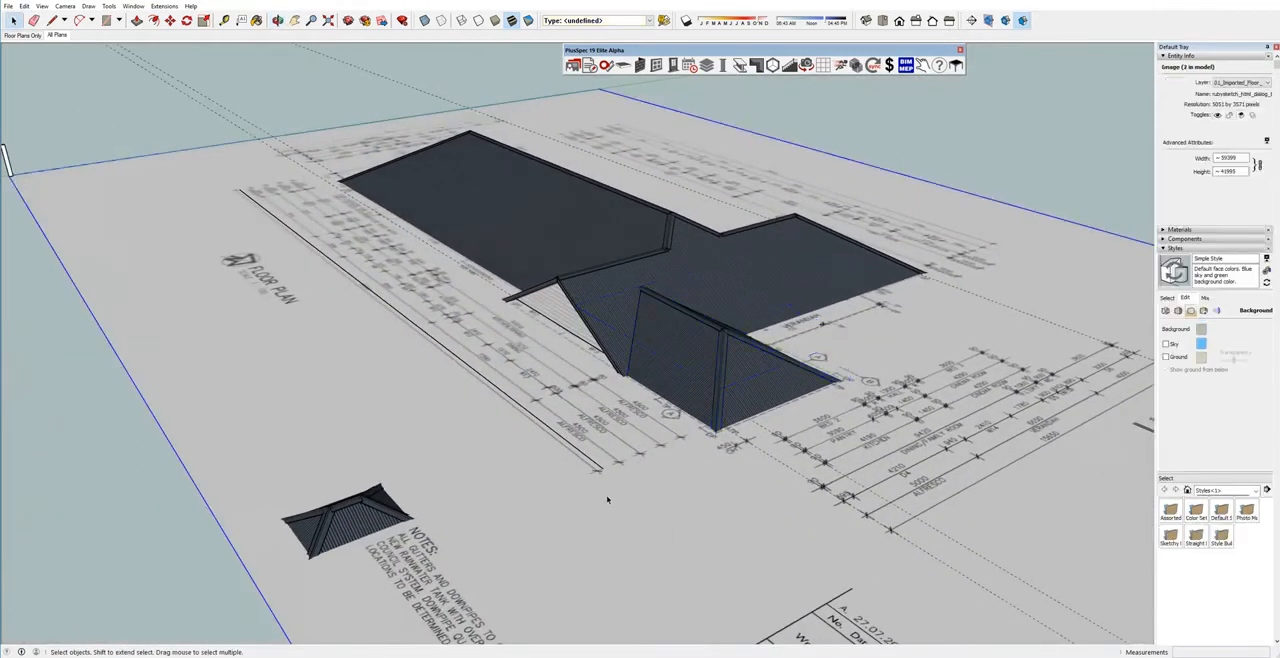
{"action": "key", "text": "Delete"}
{"action": "middle_click_drag", "start_coordinate": [634, 474], "coordinate": [626, 397]}
{"action": "scroll", "coordinate": [626, 397], "scroll_direction": "up", "scroll_amount": 5}
{"action": "middle_click_drag", "start_coordinate": [651, 337], "coordinate": [750, 431]}
{"action": "scroll", "coordinate": [634, 373], "scroll_direction": "down", "scroll_amount": 10}
{"action": "scroll", "coordinate": [704, 431], "scroll_direction": "up", "scroll_amount": 1}
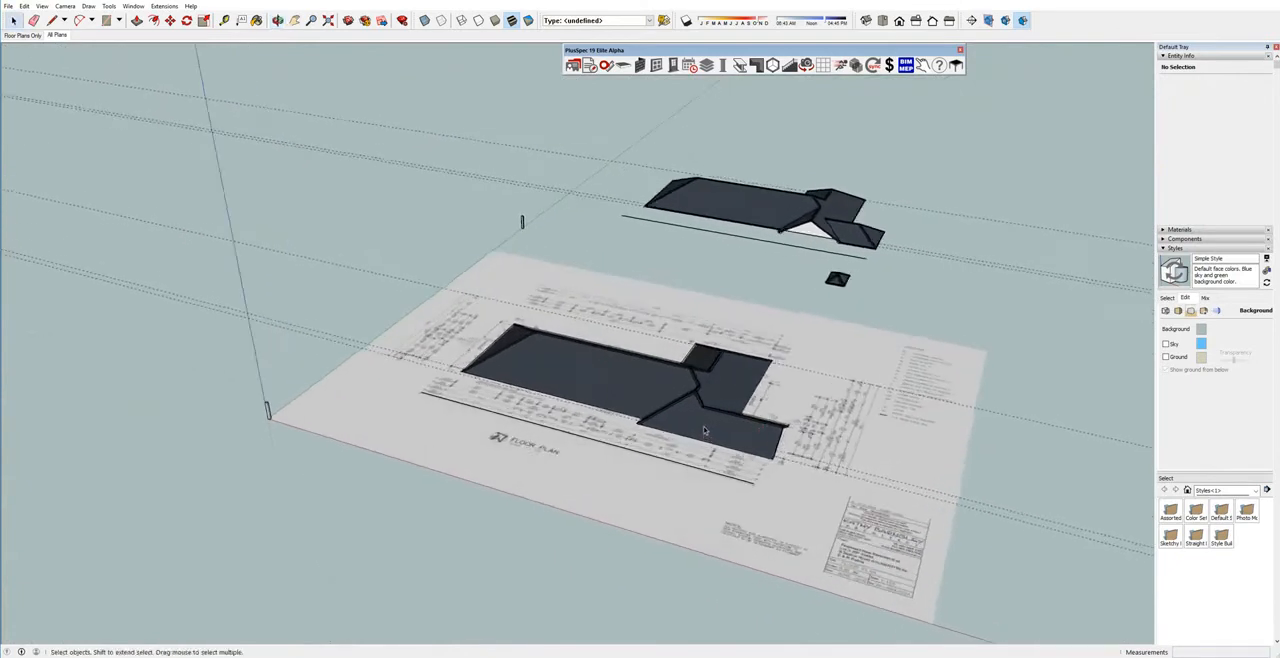
{"action": "scroll", "coordinate": [704, 431], "scroll_direction": "up", "scroll_amount": 4}
{"action": "left_click", "coordinate": [697, 405]}
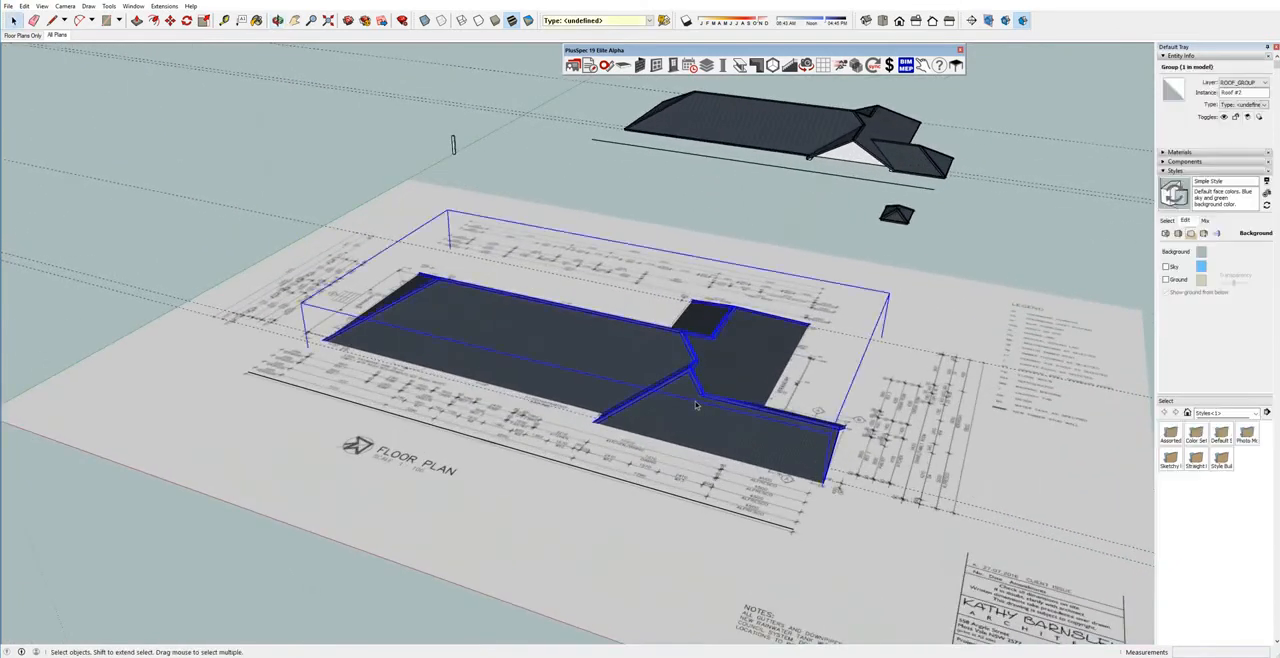
{"action": "key", "text": "Delete"}
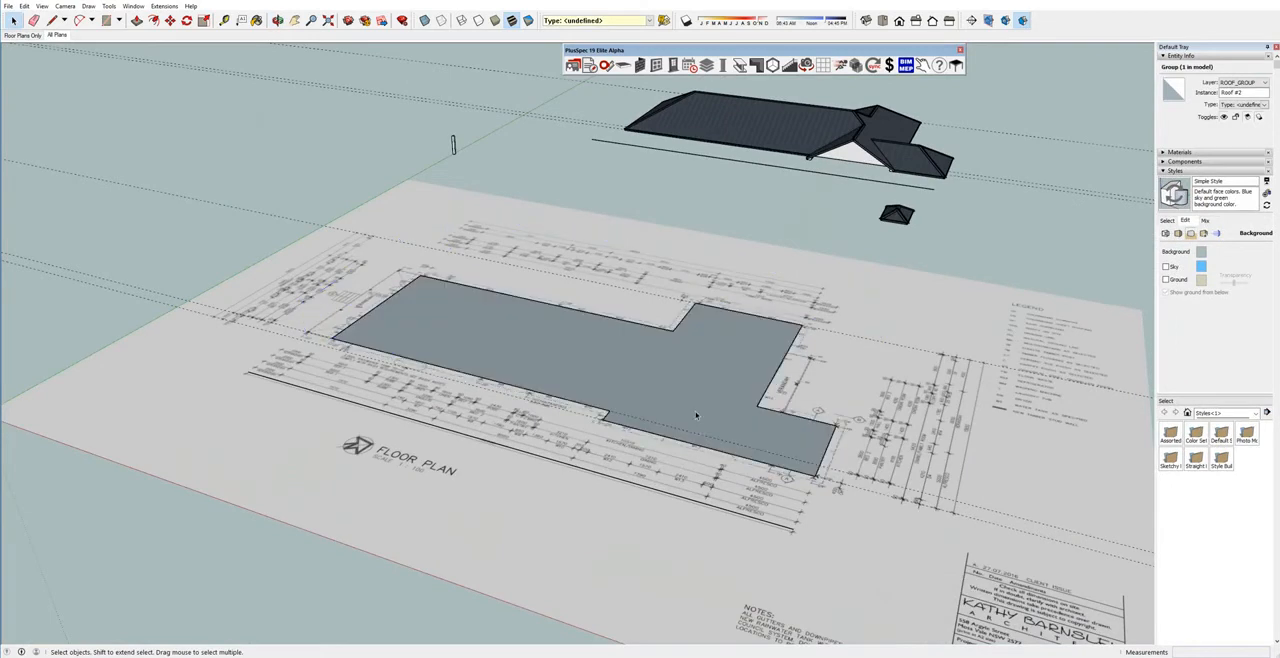
Check the alfresco wall position on the plan through the roof outline using X-ray transparency, and restore opaque faces.
{"action": "scroll", "coordinate": [692, 440], "scroll_direction": "up", "scroll_amount": 6}
{"action": "middle_click_drag", "start_coordinate": [690, 457], "coordinate": [757, 323]}
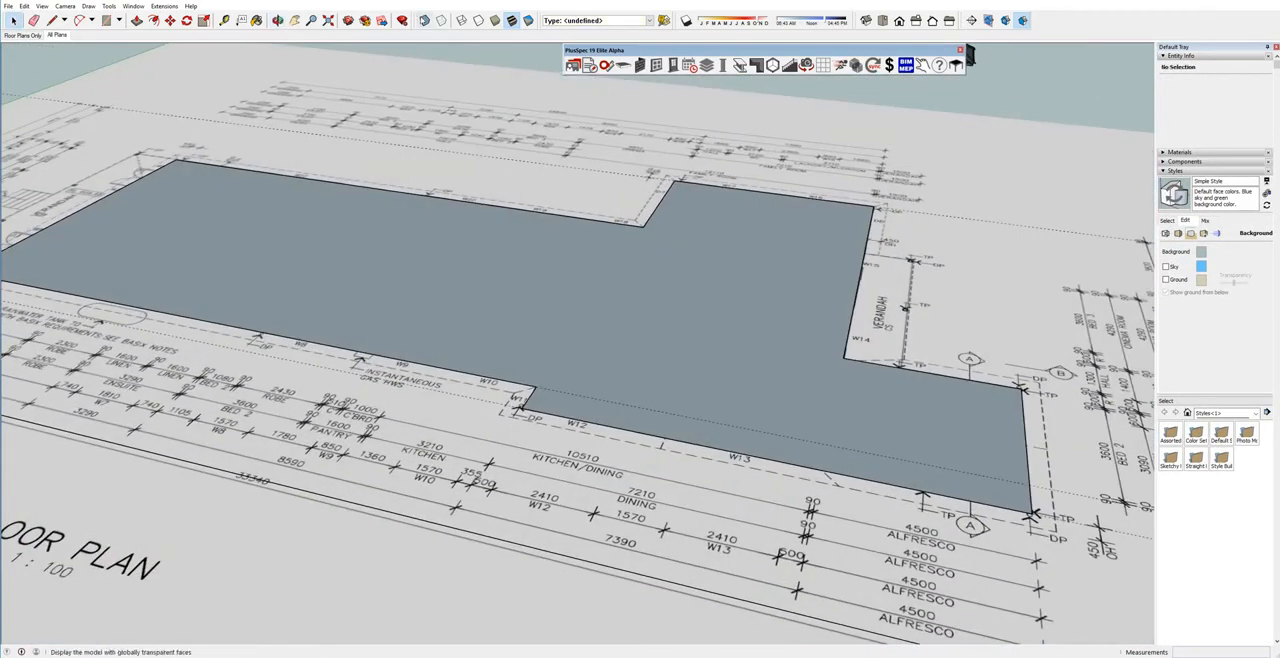
{"action": "left_click", "coordinate": [424, 20]}
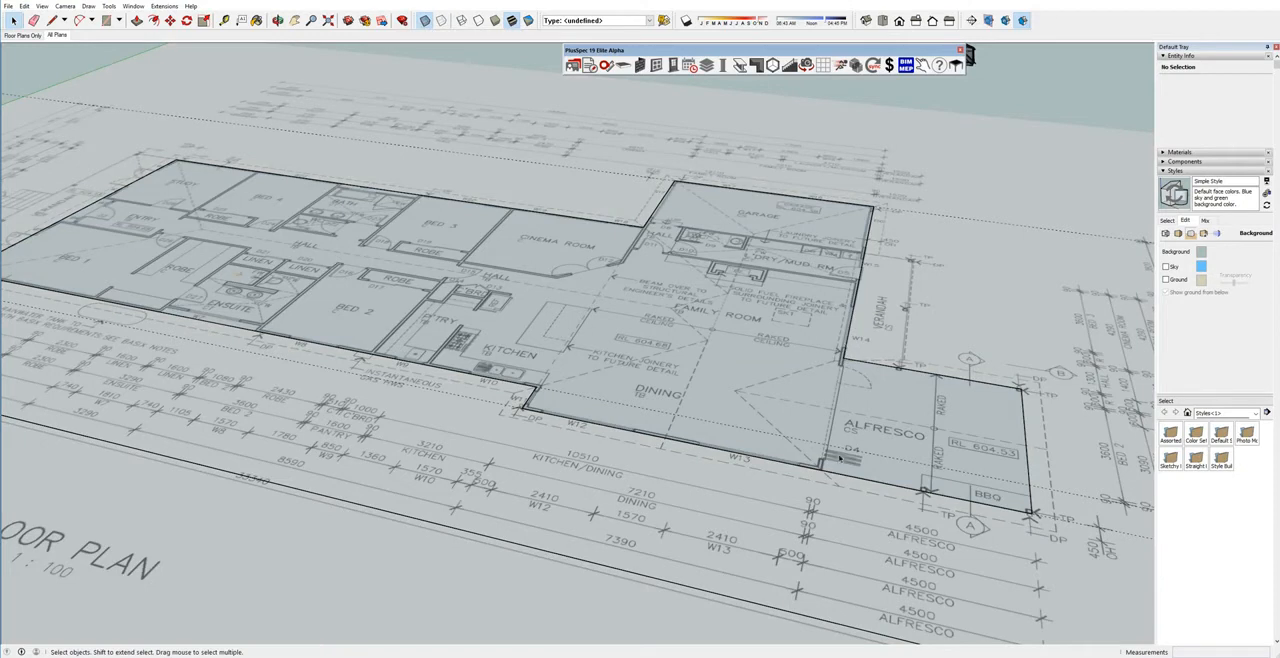
{"action": "left_click", "coordinate": [424, 20]}
Draw a 5000 mm line from the inner corner beside the verandah straight across to the outline edge near W13.
{"action": "scroll", "coordinate": [803, 429], "scroll_direction": "up", "scroll_amount": 2}
{"action": "key", "text": "l"}
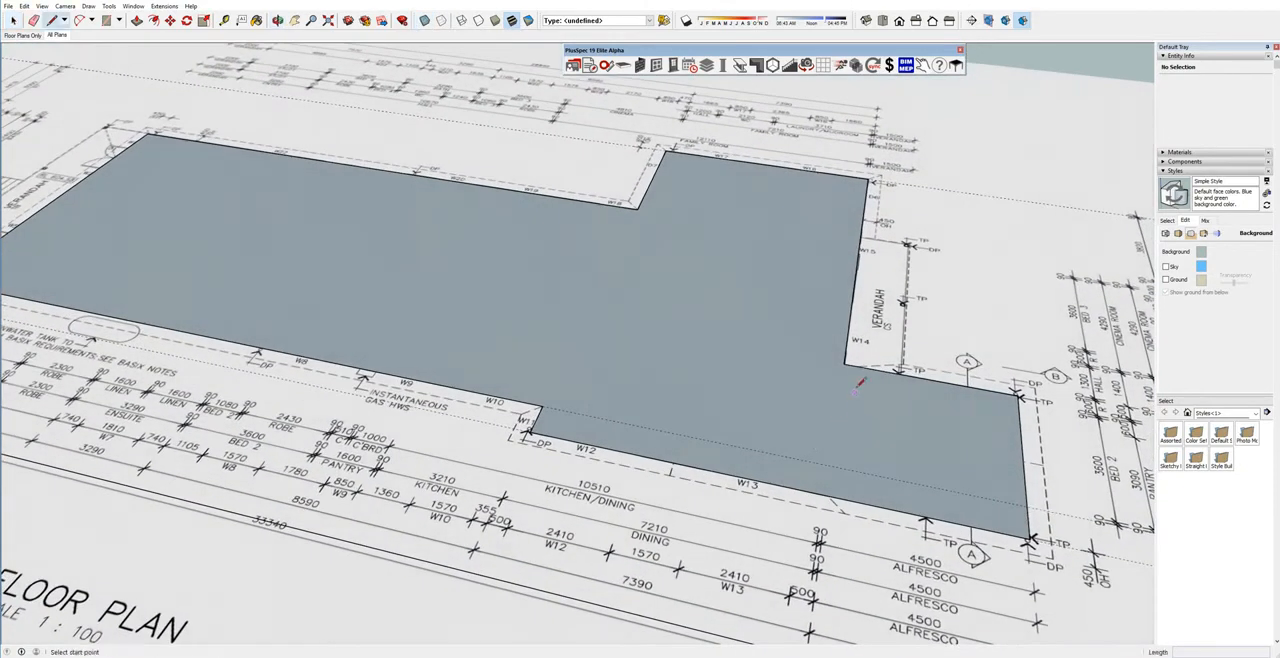
{"action": "left_click", "coordinate": [845, 364]}
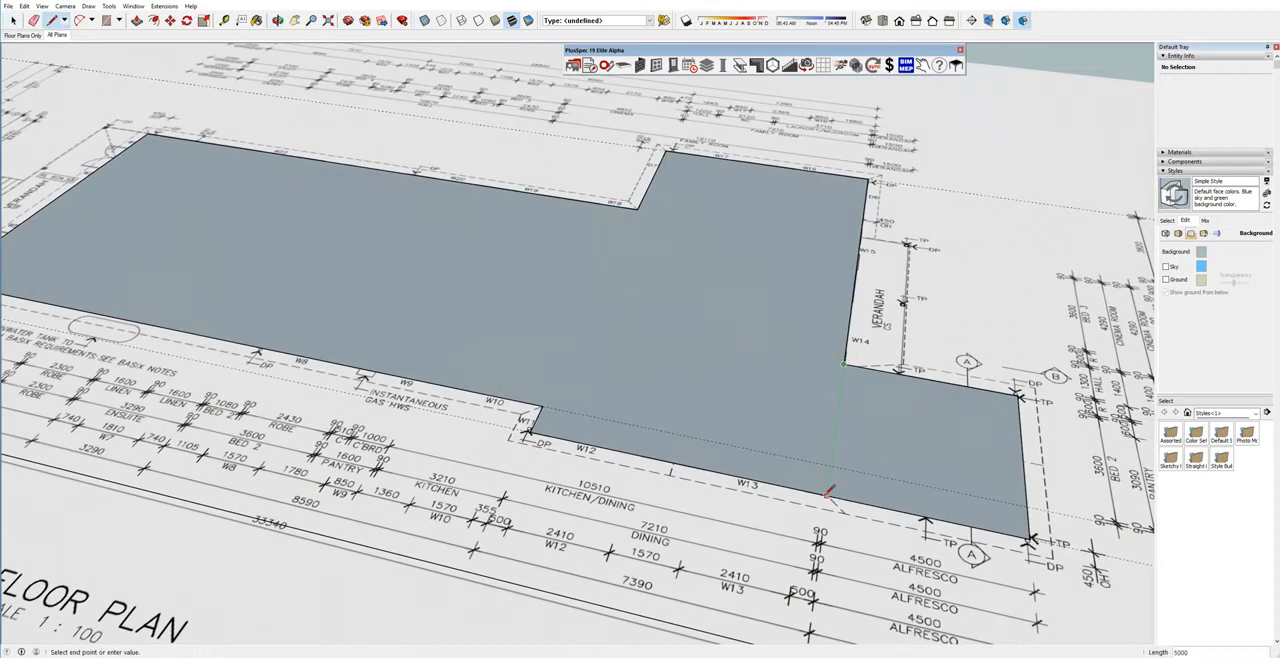
{"action": "scroll", "coordinate": [829, 489], "scroll_direction": "up", "scroll_amount": 5}
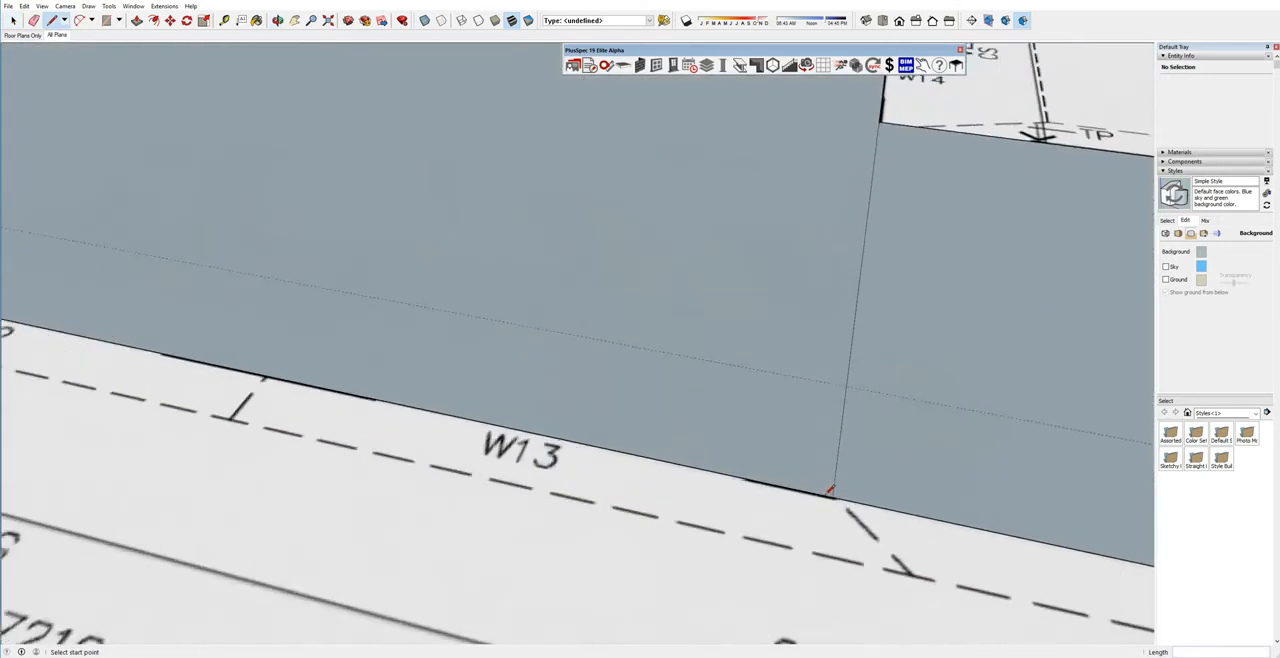
Copy the alfresco's outline edge 0.001 mm inward along the dividing line, starting from that line's end near W13.
{"action": "key", "text": "space"}
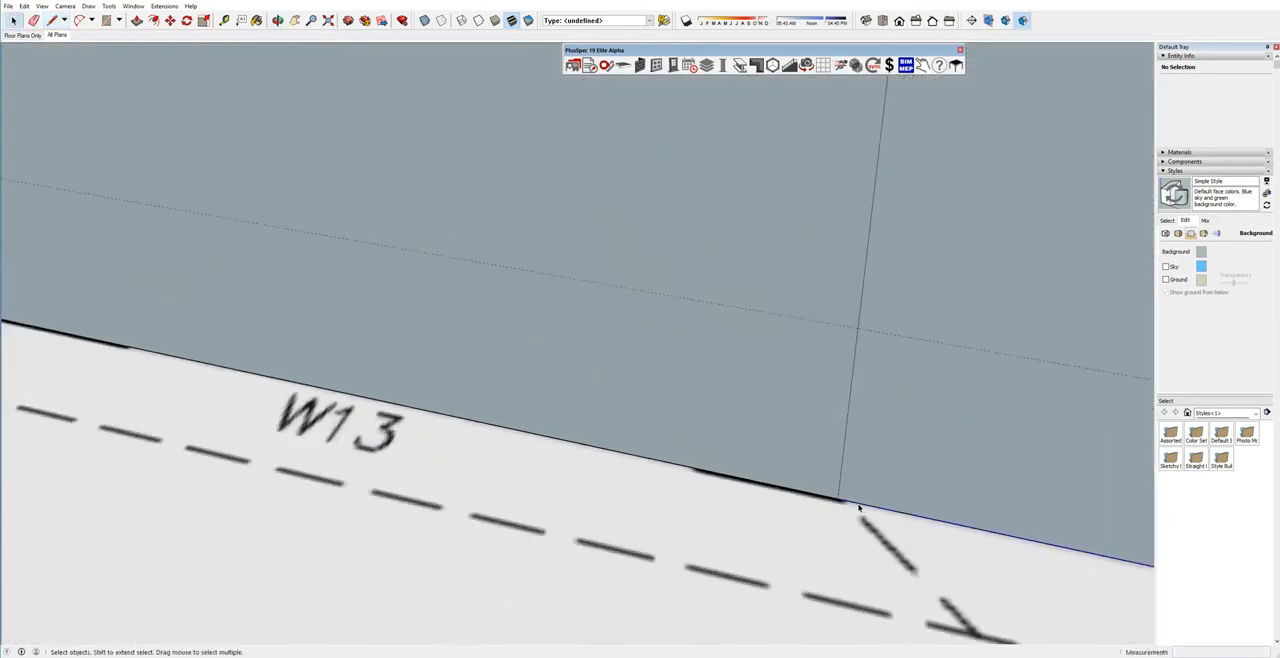
{"action": "left_click", "coordinate": [858, 508]}
{"action": "scroll", "coordinate": [850, 506], "scroll_direction": "up", "scroll_amount": 4}
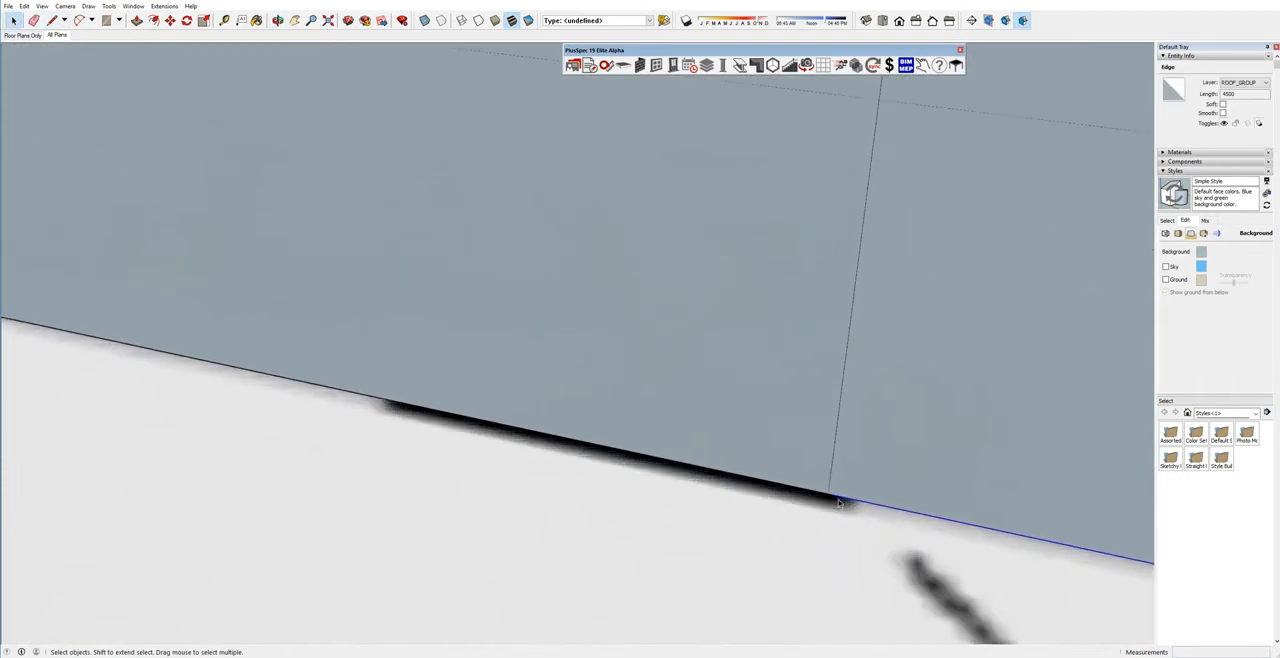
{"action": "scroll", "coordinate": [838, 500], "scroll_direction": "up", "scroll_amount": 1}
{"action": "key", "text": "m"}
{"action": "left_click", "coordinate": [829, 490]}
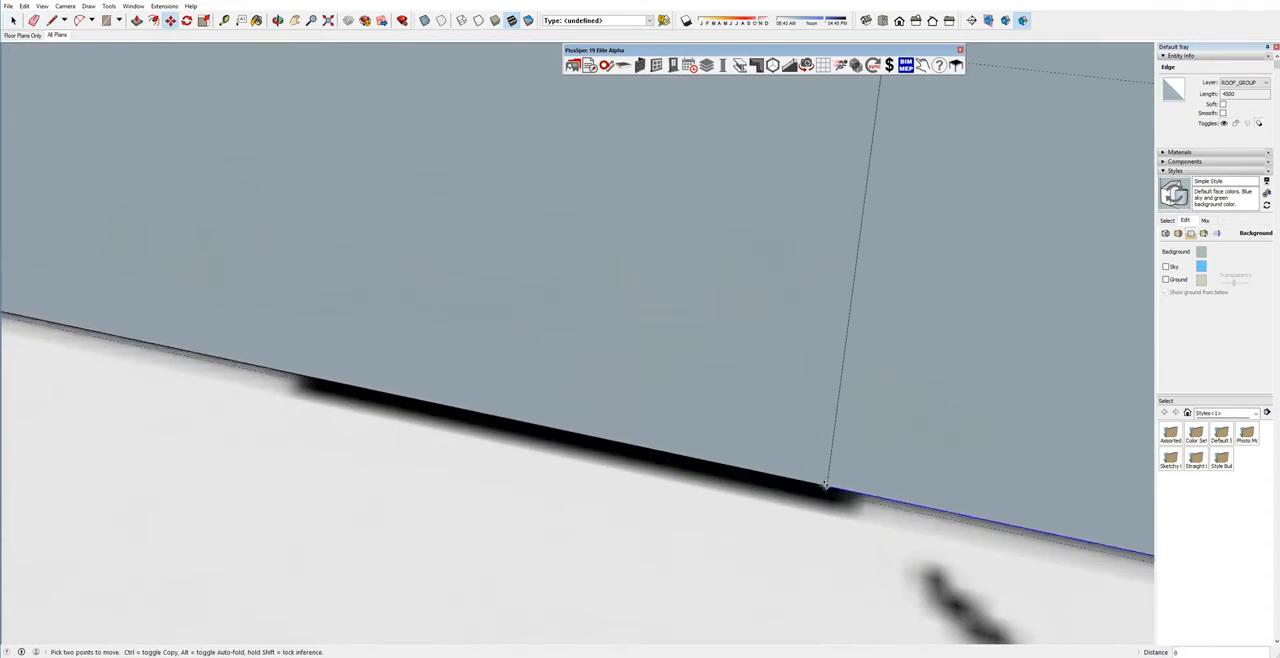
{"action": "key", "text": "space"}
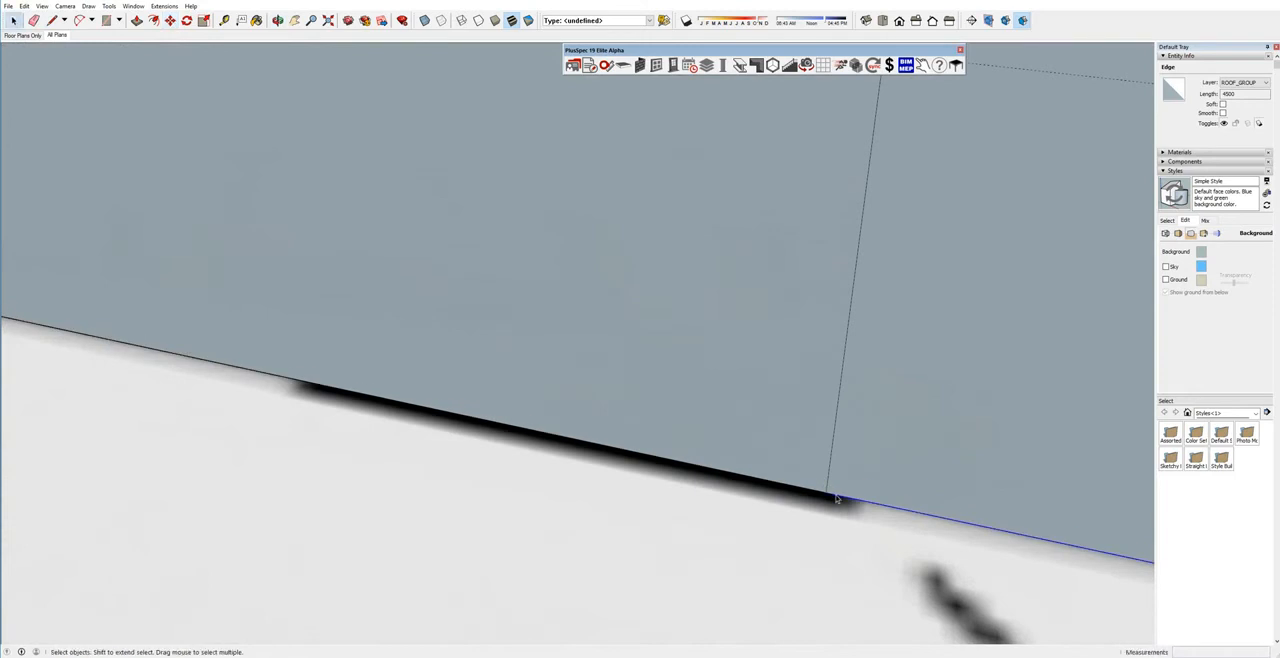
{"action": "key", "text": "m"}
{"action": "left_click", "coordinate": [824, 493]}
{"action": "key", "text": "ctrl"}
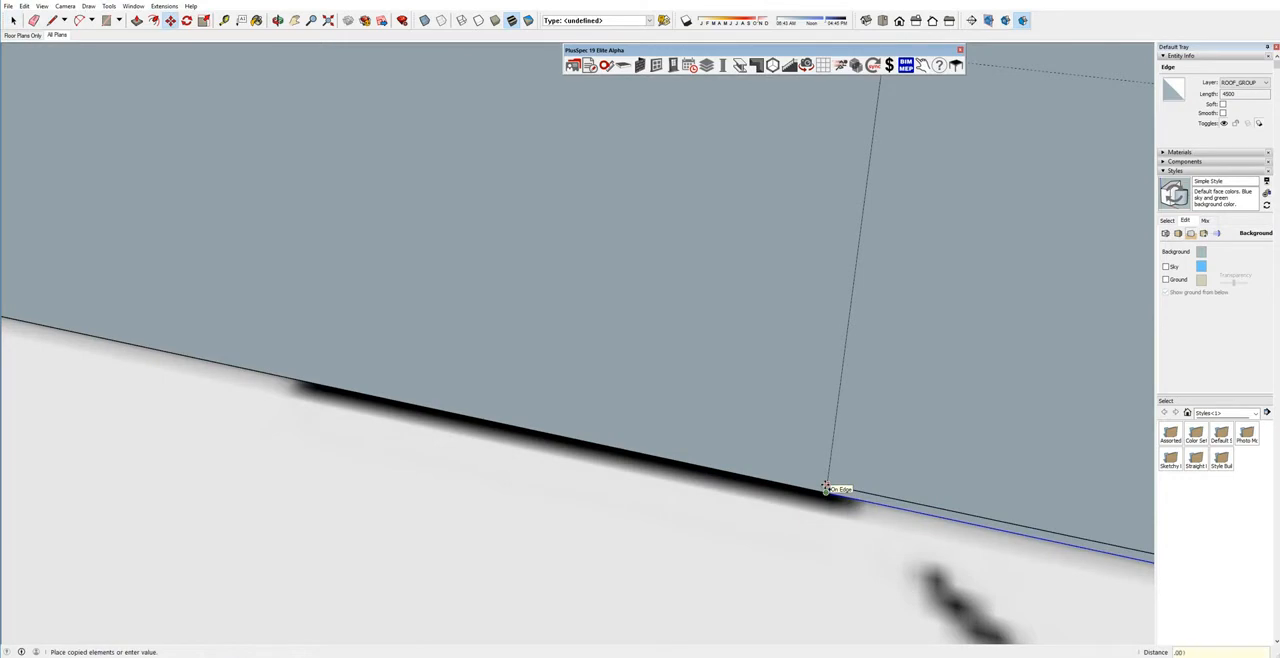
{"action": "key", "text": "Return"}
{"action": "key", "text": "space"}
Check the faces on both sides of the alfresco dividing line and delete that line.
{"action": "left_click", "coordinate": [879, 438]}
{"action": "left_click", "coordinate": [769, 432]}
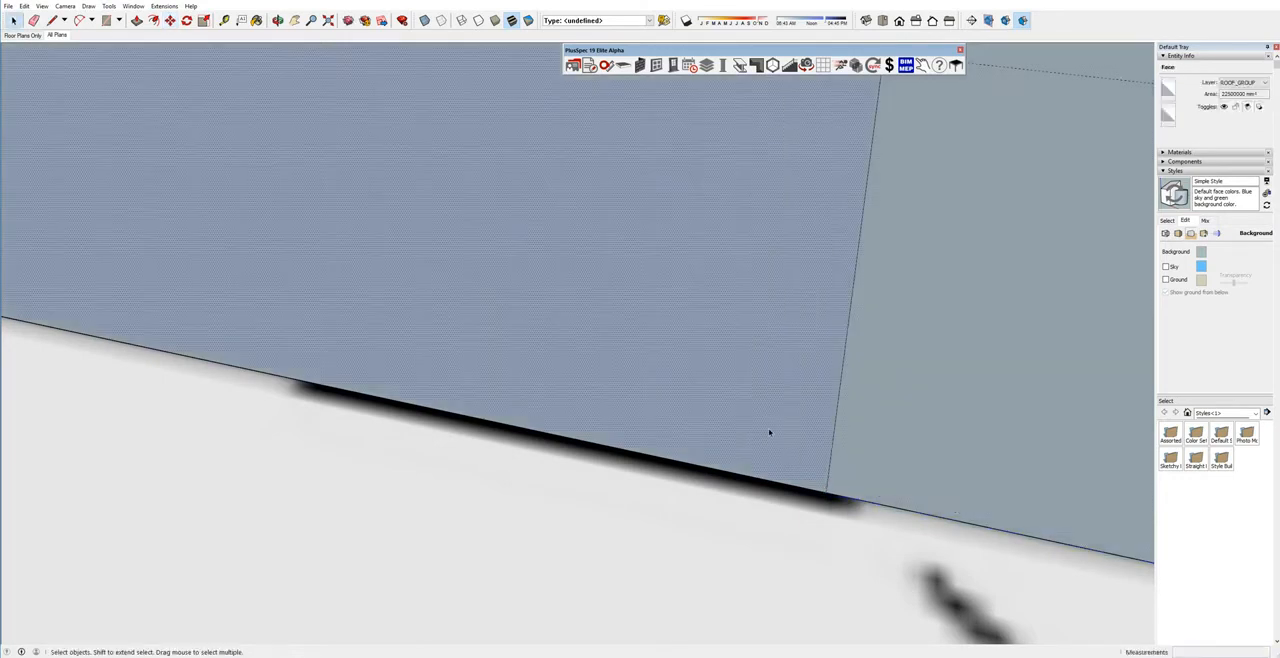
{"action": "left_click", "coordinate": [834, 436]}
{"action": "key", "text": "Delete"}
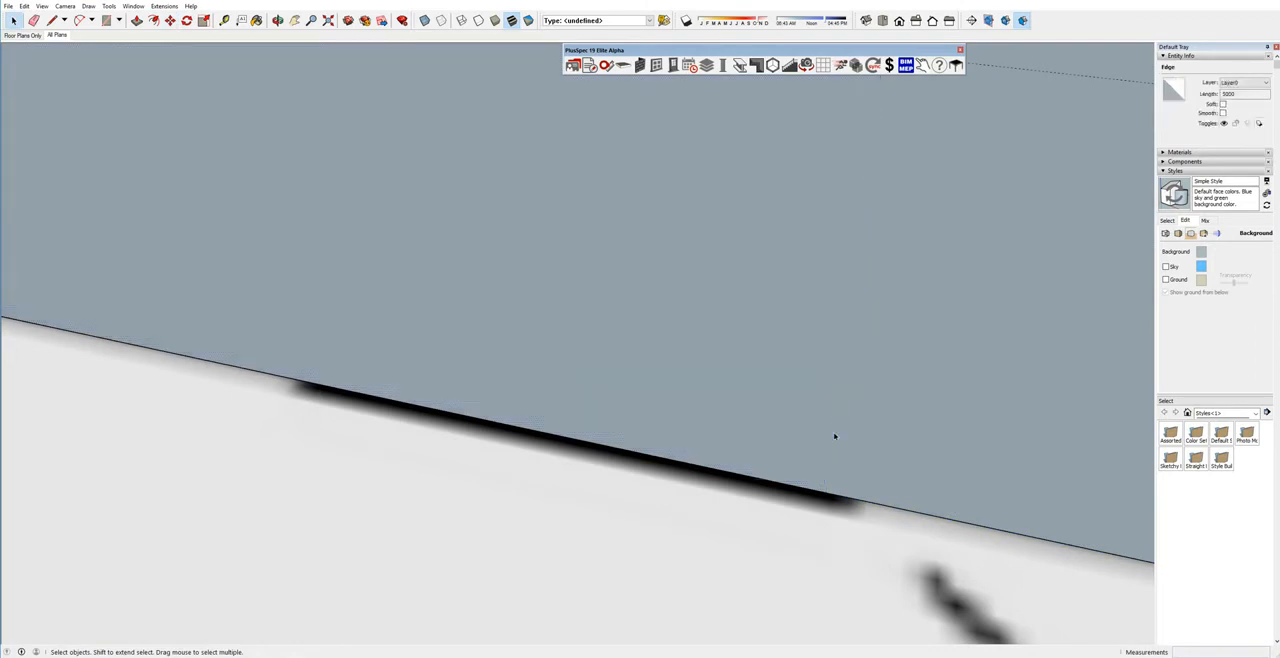
{"action": "middle_click_drag", "start_coordinate": [834, 434], "coordinate": [820, 455]}
{"action": "scroll", "coordinate": [820, 455], "scroll_direction": "down", "scroll_amount": 5}
Create a metal hip roof over the whole outline with 30 degree pitch, 180 mm plumb fascia and 450 mm boxed eaves.
{"action": "left_click", "coordinate": [777, 391]}
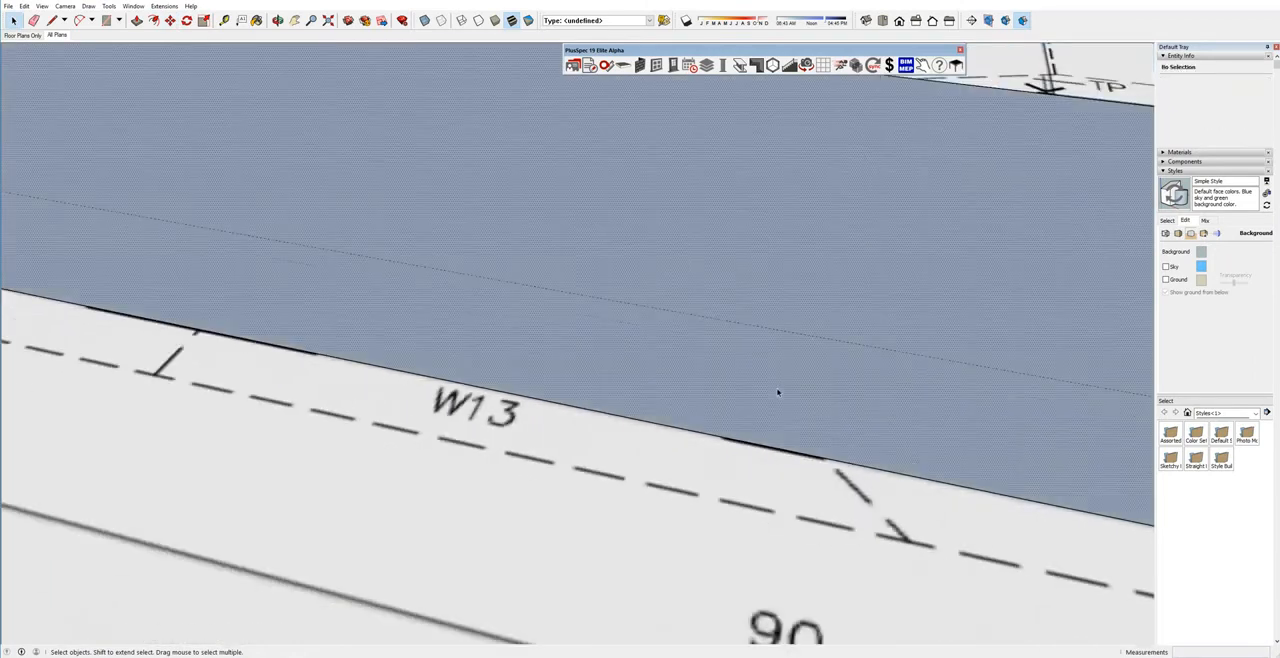
{"action": "scroll", "coordinate": [778, 392], "scroll_direction": "down", "scroll_amount": 2}
{"action": "scroll", "coordinate": [778, 392], "scroll_direction": "down", "scroll_amount": 5}
{"action": "middle_click_drag", "start_coordinate": [726, 341], "coordinate": [776, 406], "text": "shift"}
{"action": "right_click", "coordinate": [761, 346]}
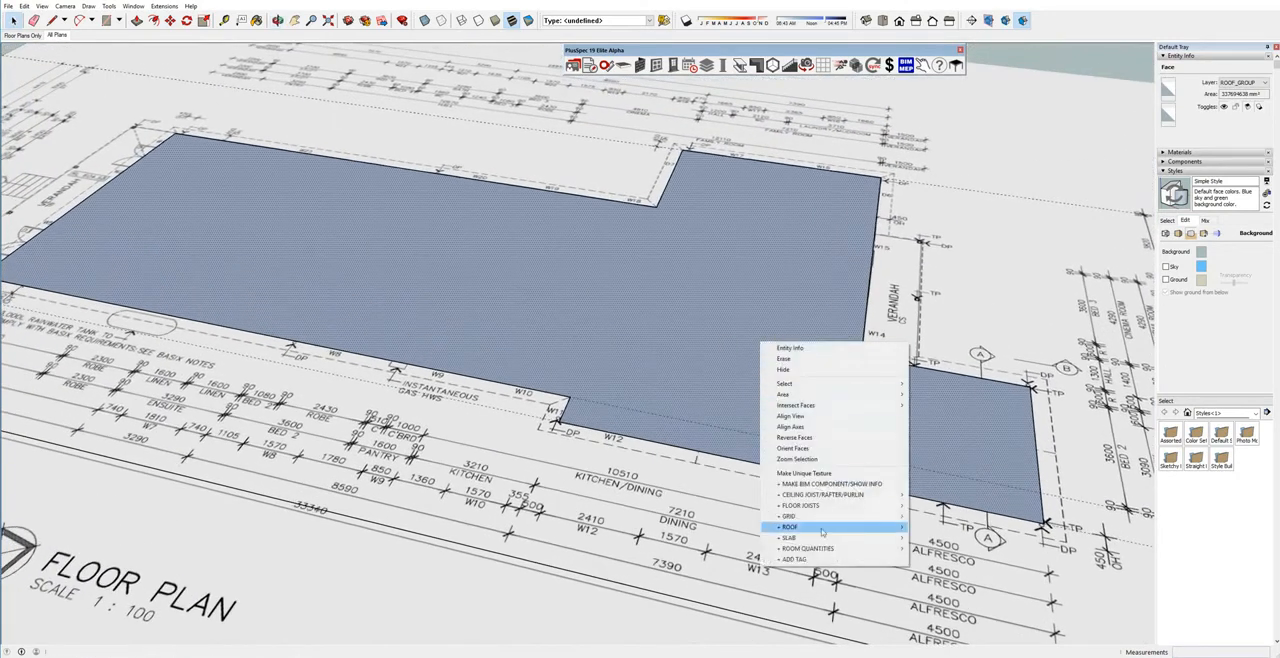
{"action": "mouse_move", "coordinate": [825, 533]}
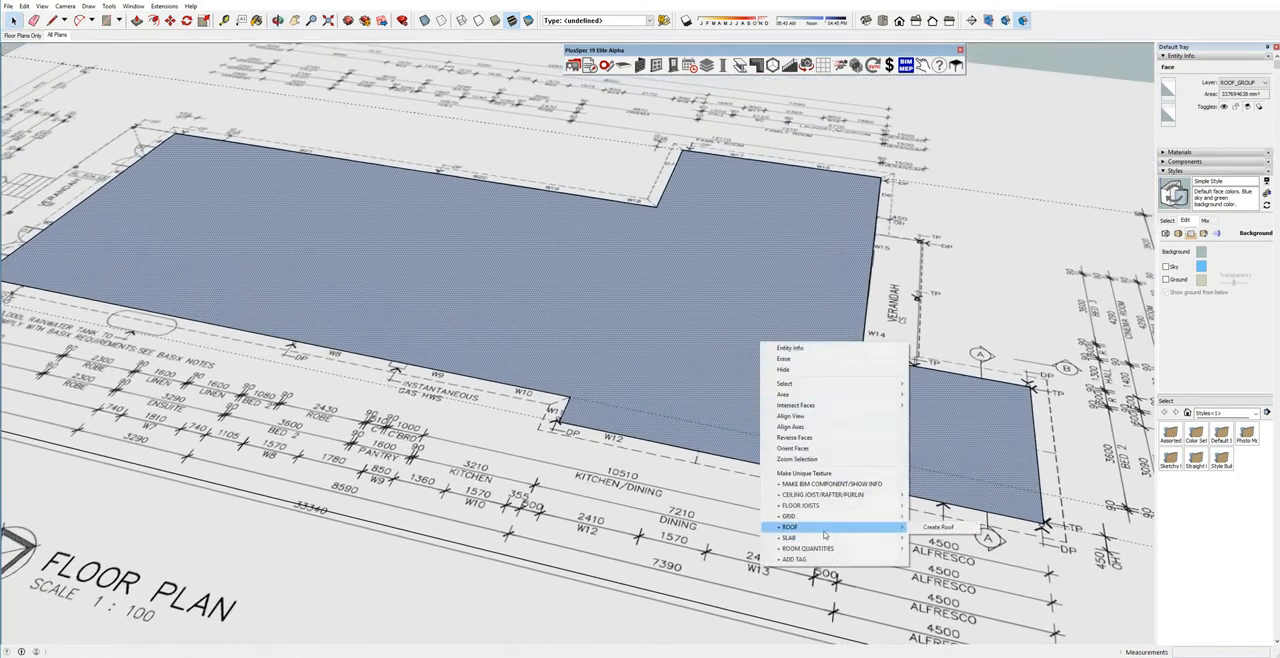
{"action": "left_click", "coordinate": [930, 525]}
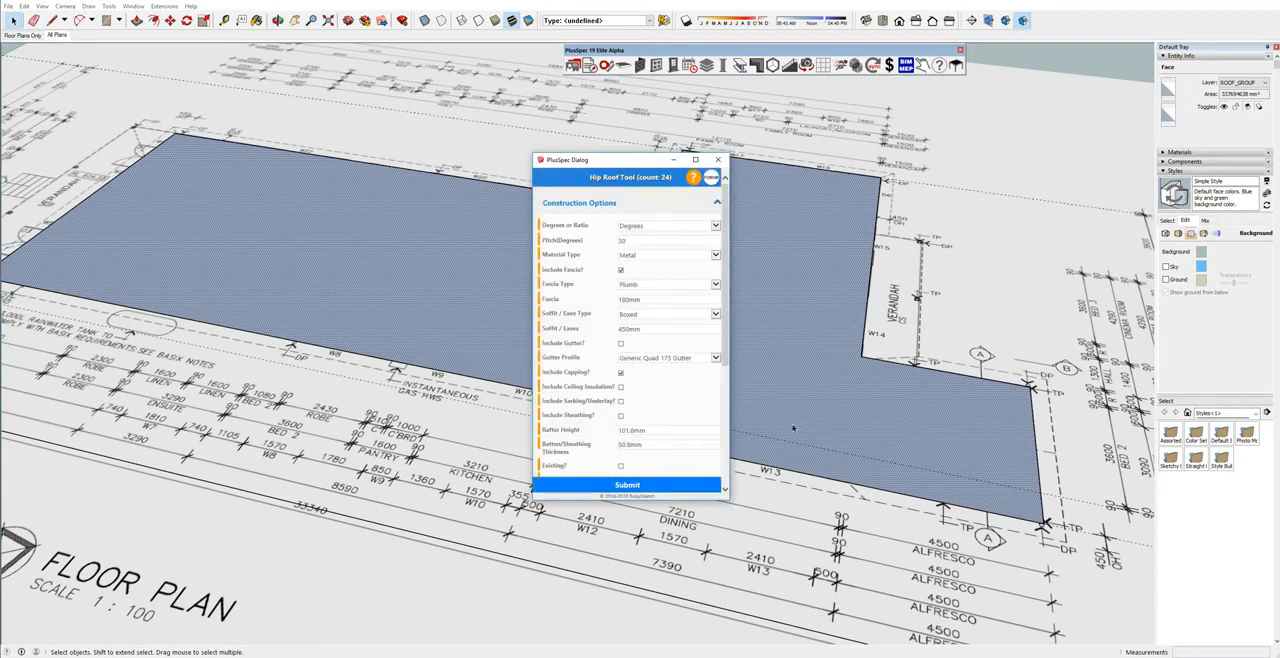
{"action": "left_click", "coordinate": [651, 486]}
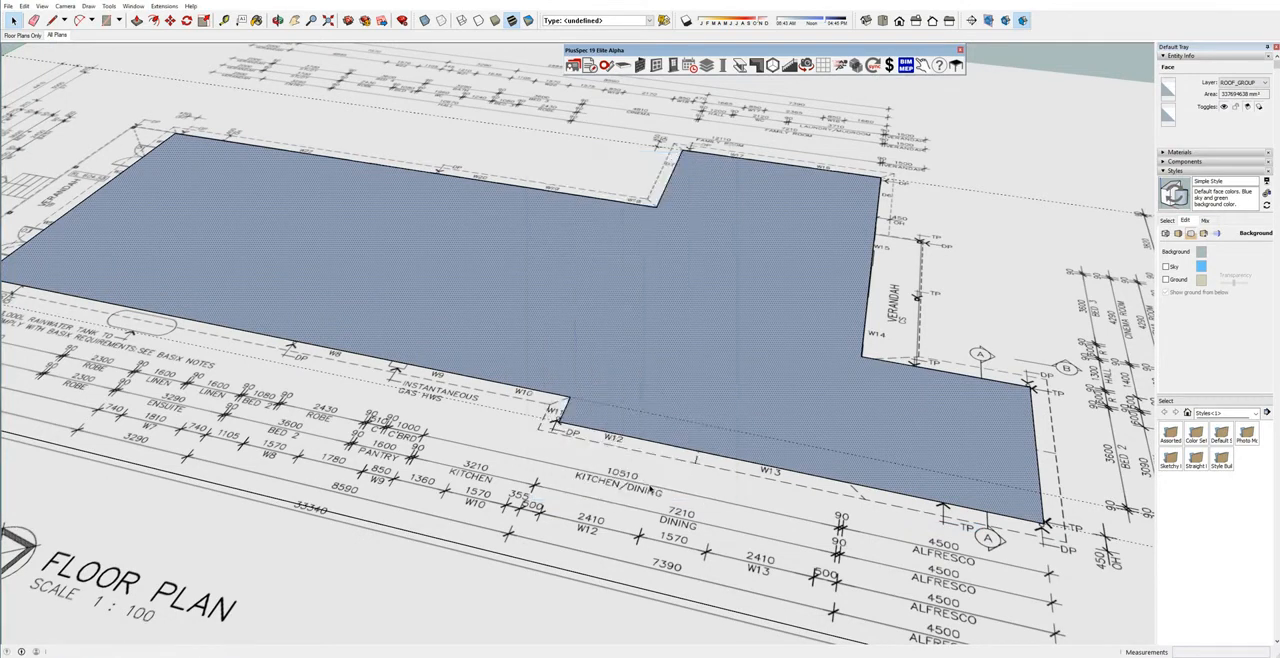
Remove the hip roof covering the whole outline and bring back the alfresco dividing line.
{"action": "mouse_move", "coordinate": [778, 478]}
{"action": "middle_mouse_down"}
{"action": "mouse_move", "coordinate": [754, 452]}
{"action": "mouse_move", "coordinate": [622, 411]}
{"action": "middle_mouse_up"}
{"action": "scroll", "coordinate": [689, 432], "scroll_direction": "up", "scroll_amount": 2}
{"action": "middle_click_drag", "start_coordinate": [686, 410], "coordinate": [690, 392]}
{"action": "left_click", "coordinate": [688, 394]}
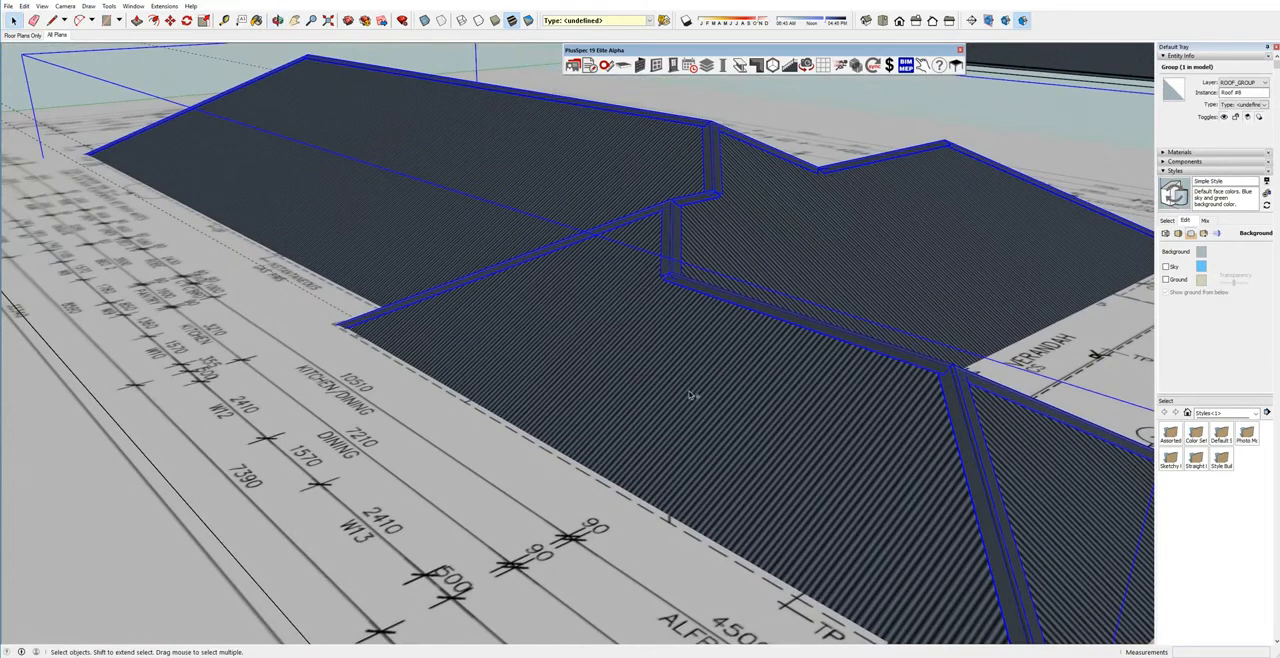
{"action": "key", "text": "Delete"}
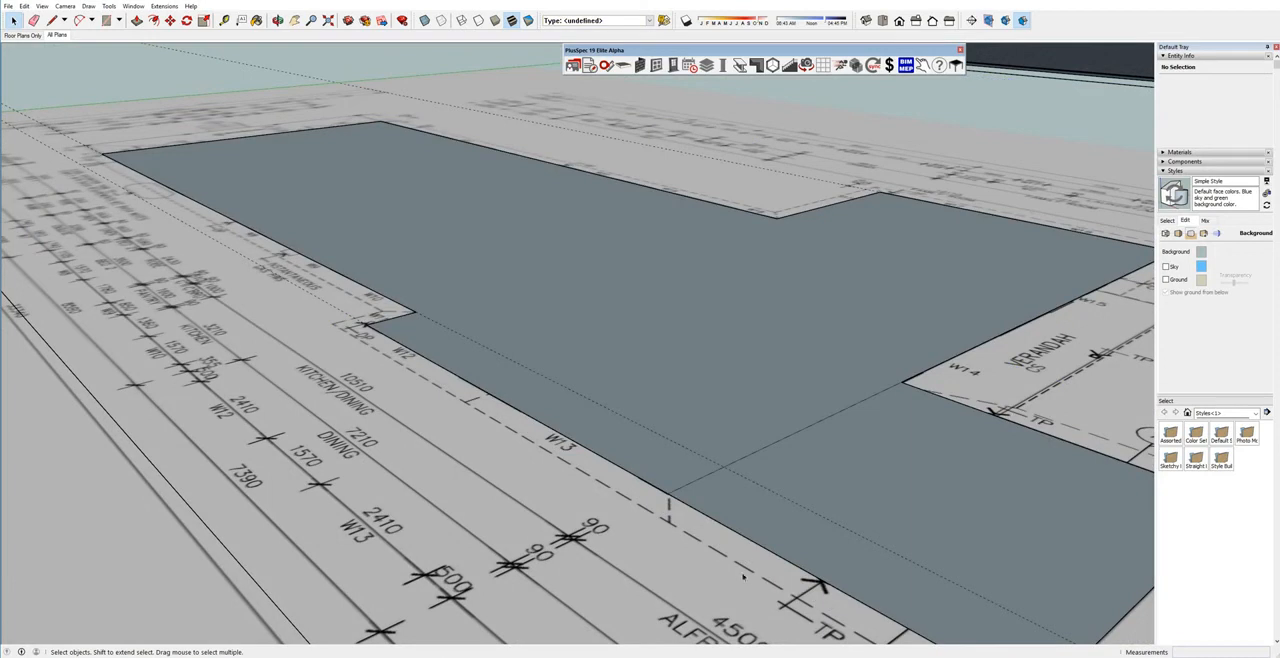
Copy the alfresco's outline edge 1 mm inward along the dividing line, starting from that line's end near W13.
{"action": "scroll", "coordinate": [663, 506], "scroll_direction": "up", "scroll_amount": 10}
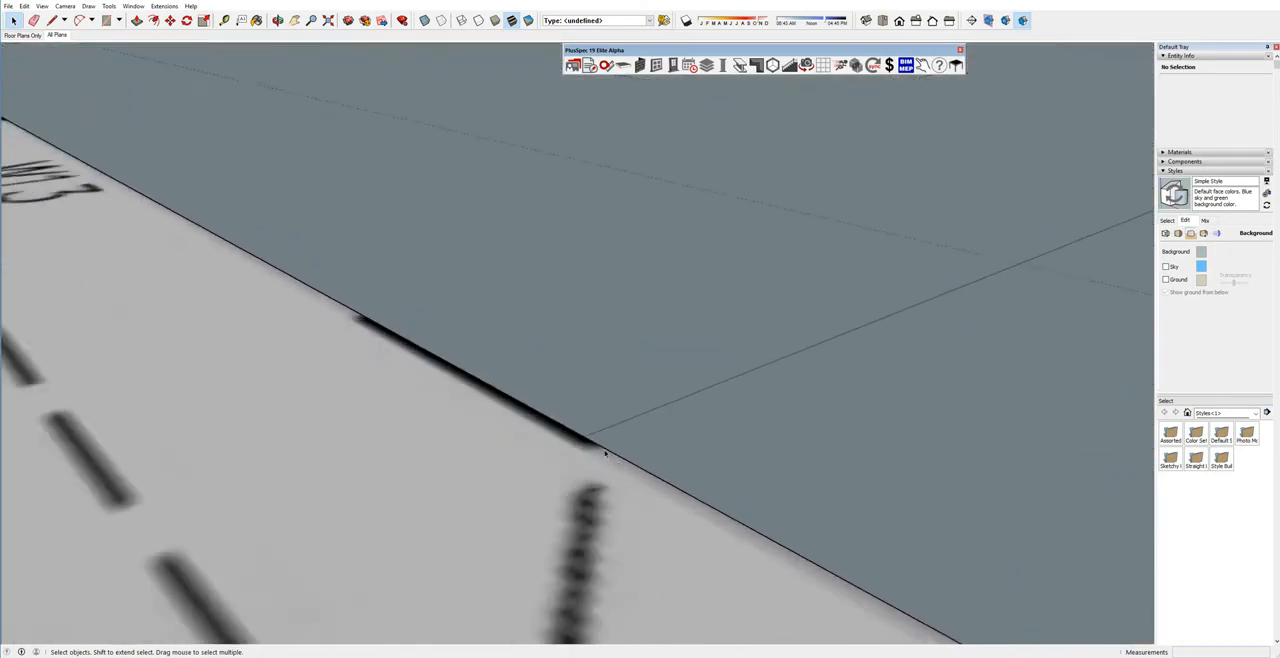
{"action": "scroll", "coordinate": [614, 461], "scroll_direction": "up", "scroll_amount": 5}
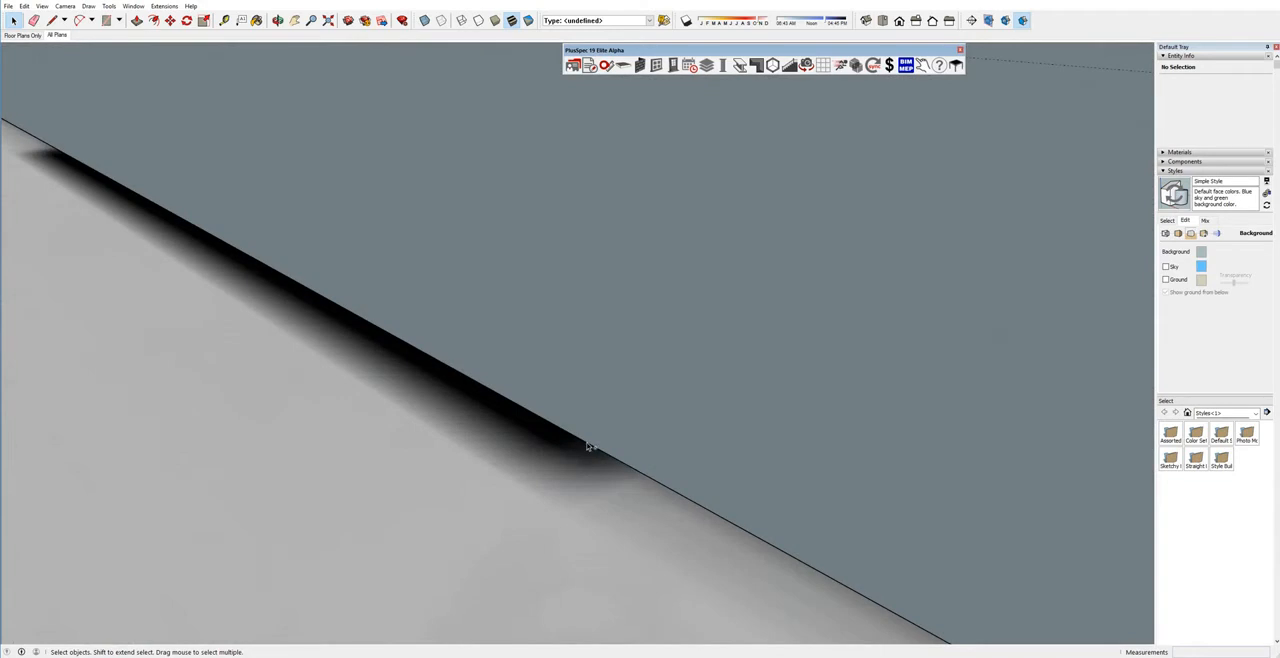
{"action": "left_click", "coordinate": [584, 444]}
{"action": "scroll", "coordinate": [560, 434], "scroll_direction": "up", "scroll_amount": 3}
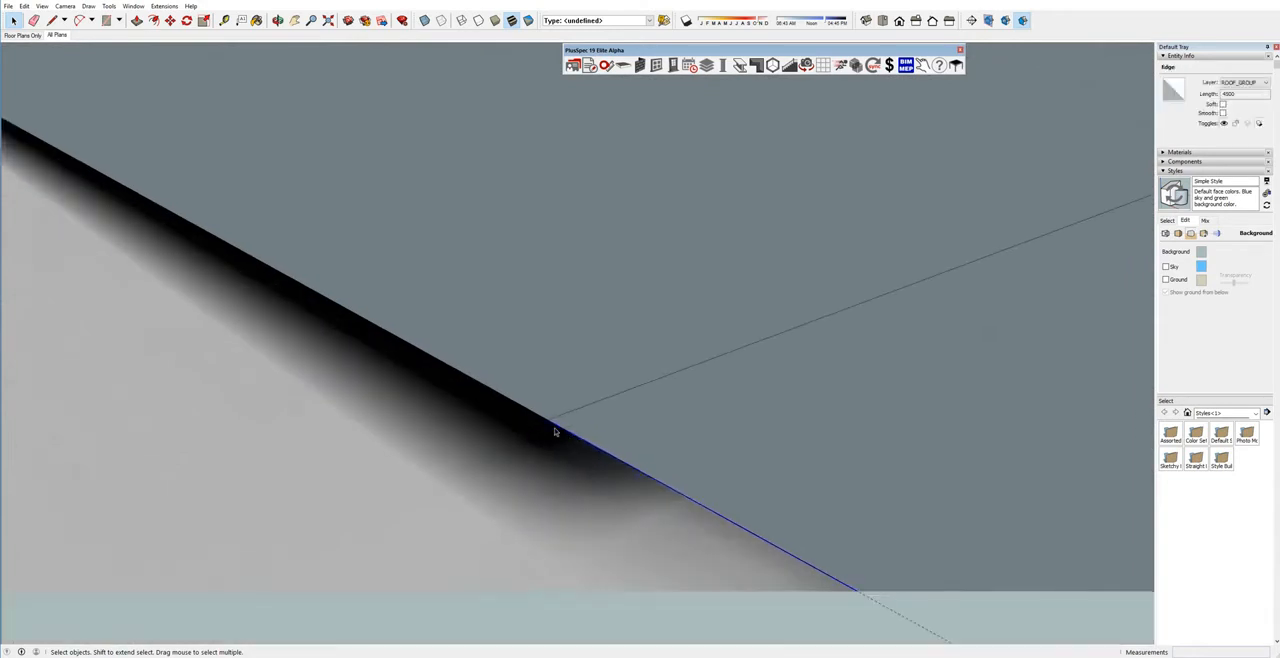
{"action": "key", "text": "m"}
{"action": "key", "text": "ctrl"}
{"action": "left_click", "coordinate": [545, 417]}
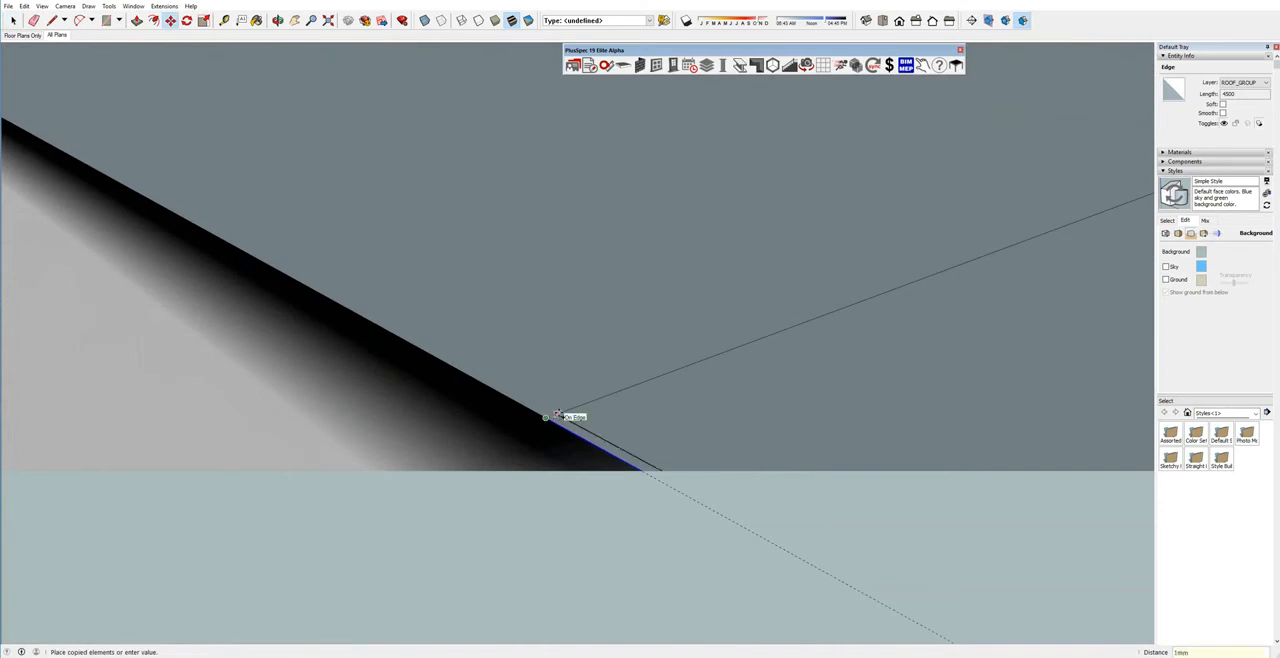
{"action": "left_click", "coordinate": [557, 414]}
{"action": "key", "text": "space"}
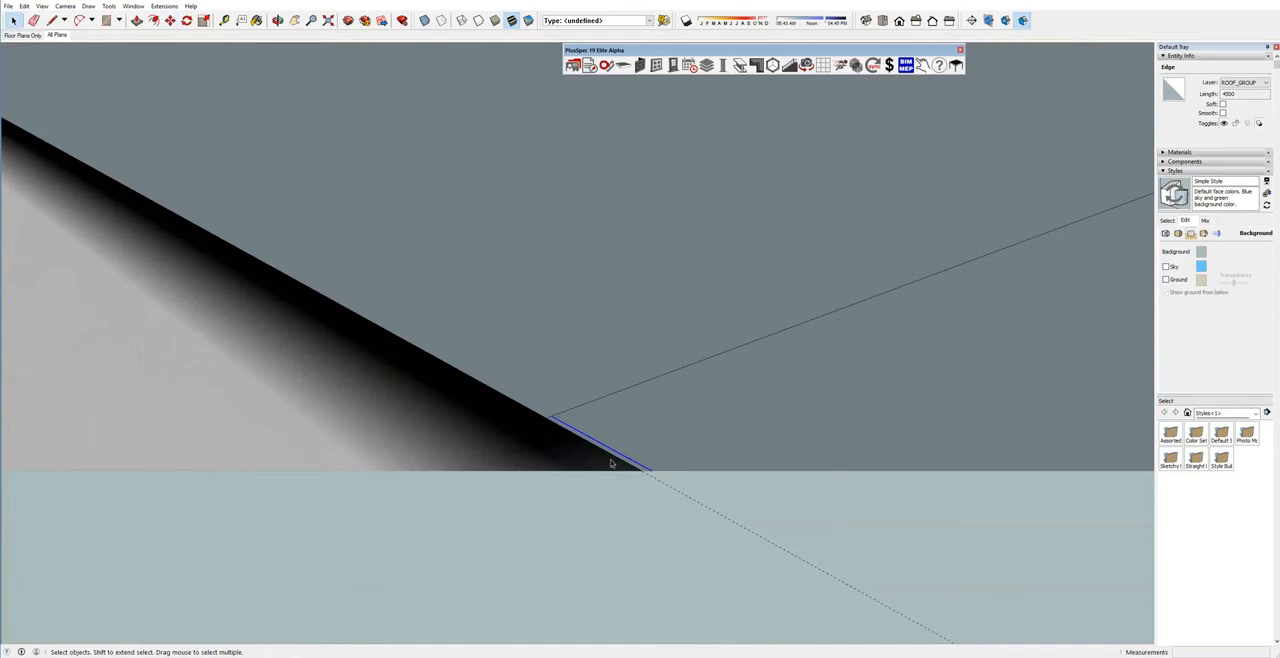
Delete the dividing line between the alfresco and the main part of the outline.
{"action": "left_click", "coordinate": [633, 420]}
{"action": "left_click", "coordinate": [646, 389]}
{"action": "key", "text": "Delete"}
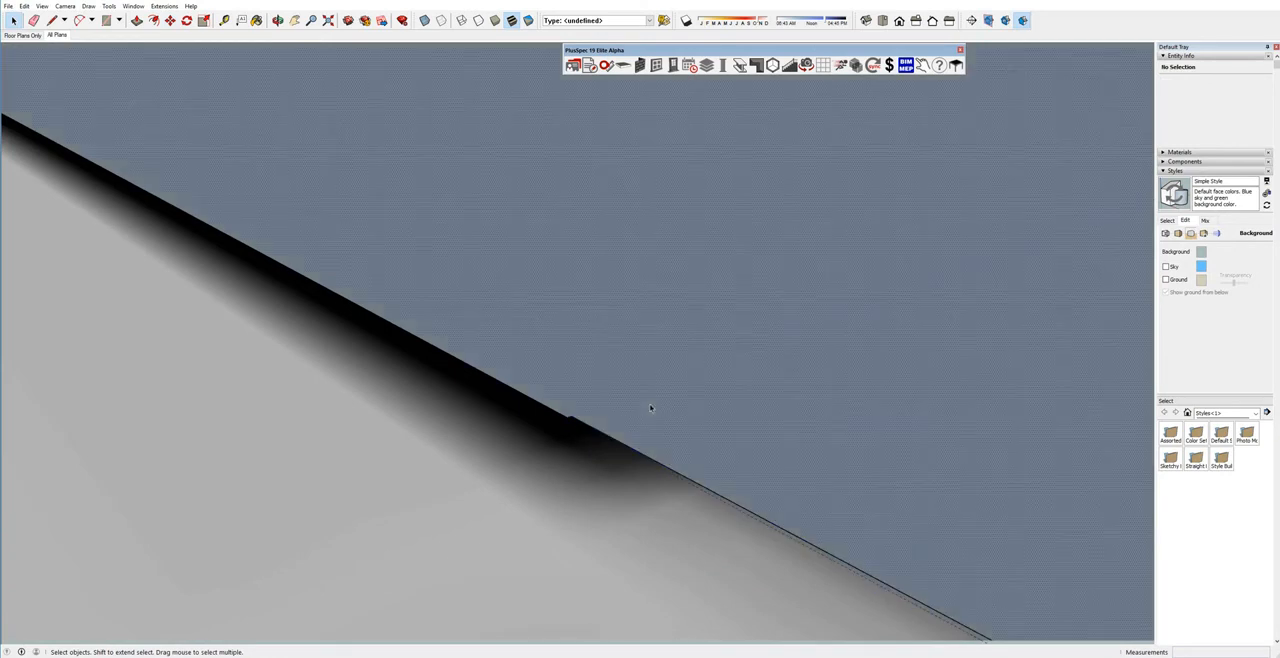
Create a roof over the merged outline face with the hip roof settings as they stand.
{"action": "left_click", "coordinate": [650, 407]}
{"action": "scroll", "coordinate": [651, 388], "scroll_direction": "down", "scroll_amount": 10}
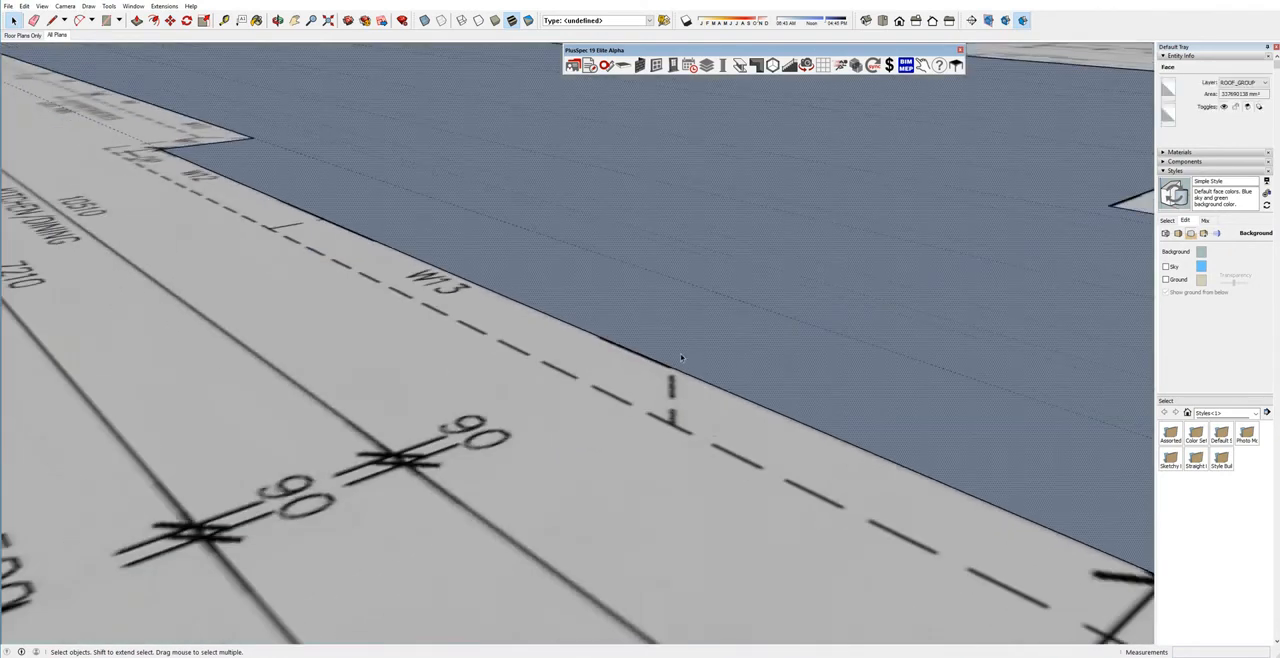
{"action": "right_click", "coordinate": [681, 357]}
{"action": "mouse_move", "coordinate": [780, 526]}
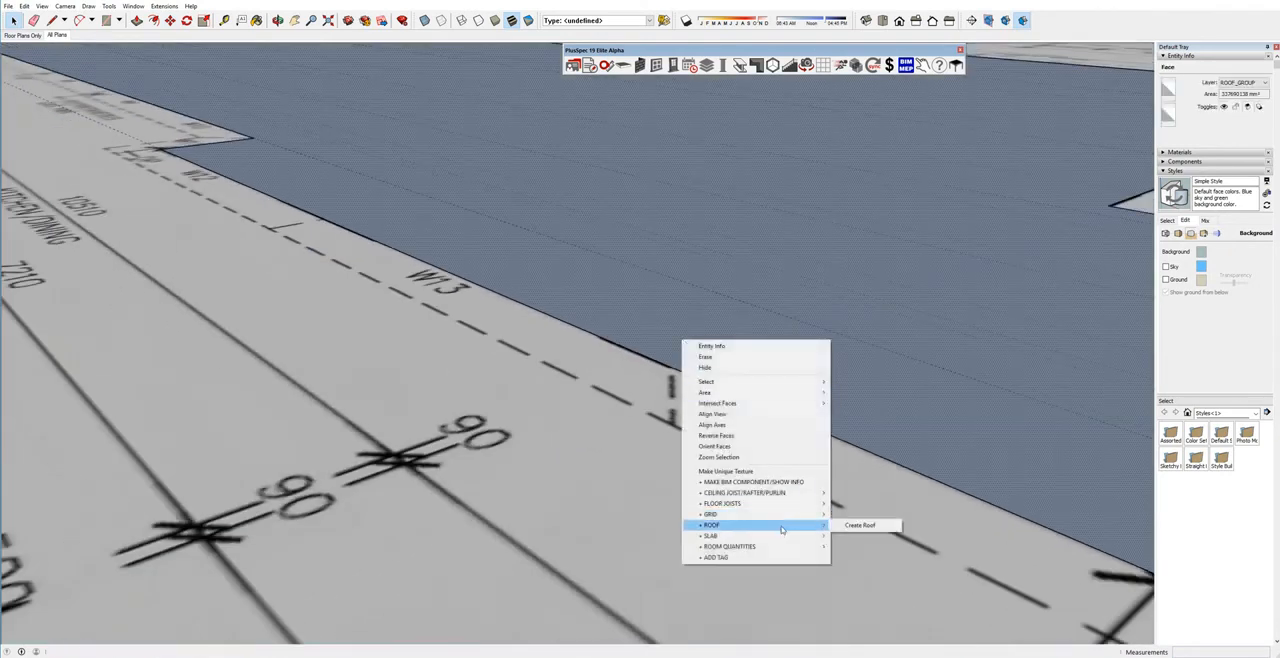
{"action": "left_click", "coordinate": [877, 529]}
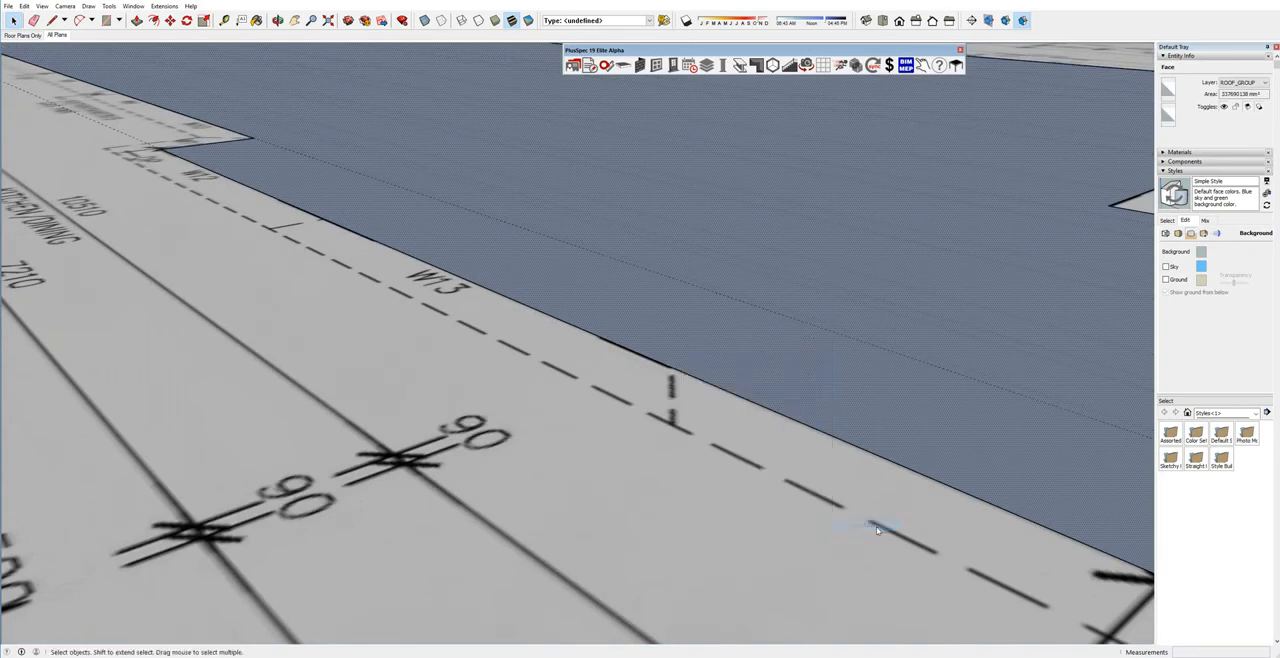
{"action": "left_click", "coordinate": [694, 488]}
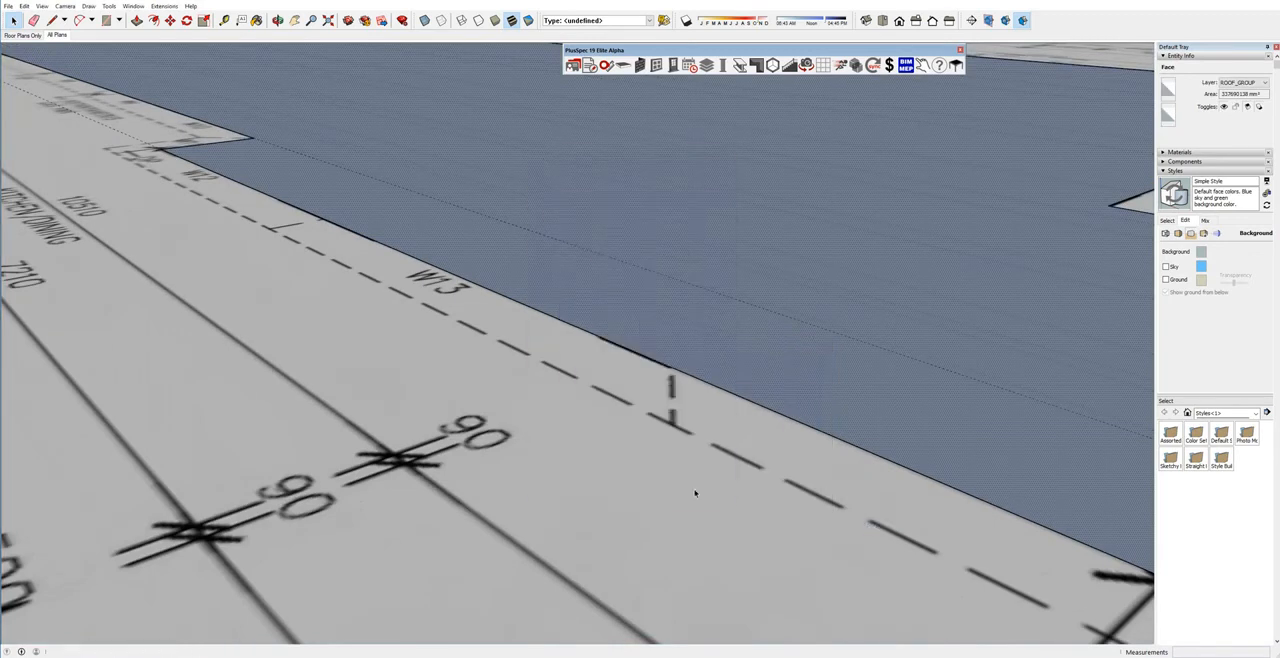
Convert the main roof's slope above W12 and W13 into a gable by editing its pitch and gable overhang.
{"action": "scroll", "coordinate": [694, 489], "scroll_direction": "down", "scroll_amount": 4}
{"action": "scroll", "coordinate": [743, 355], "scroll_direction": "down", "scroll_amount": 6}
{"action": "mouse_move", "coordinate": [743, 333]}
{"action": "middle_mouse_down"}
{"action": "mouse_move", "coordinate": [771, 400]}
{"action": "mouse_move", "coordinate": [782, 393]}
{"action": "middle_mouse_up"}
{"action": "scroll", "coordinate": [763, 389], "scroll_direction": "up", "scroll_amount": 2}
{"action": "left_click", "coordinate": [659, 346]}
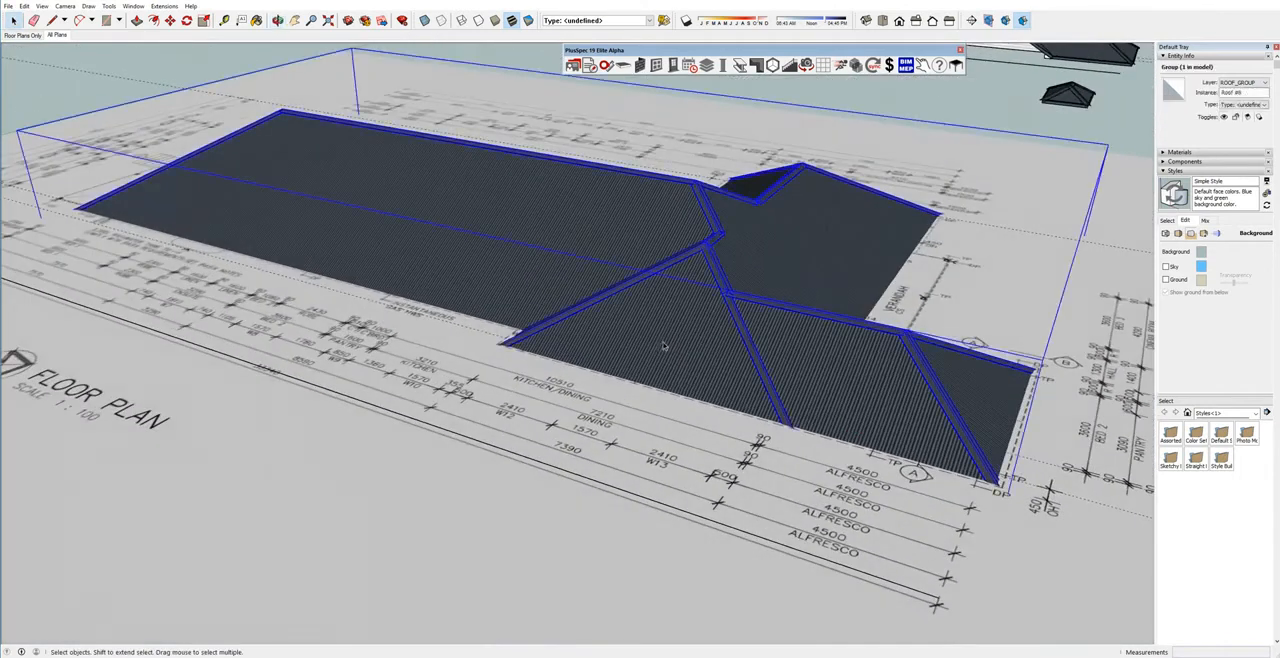
{"action": "right_click", "coordinate": [664, 320]}
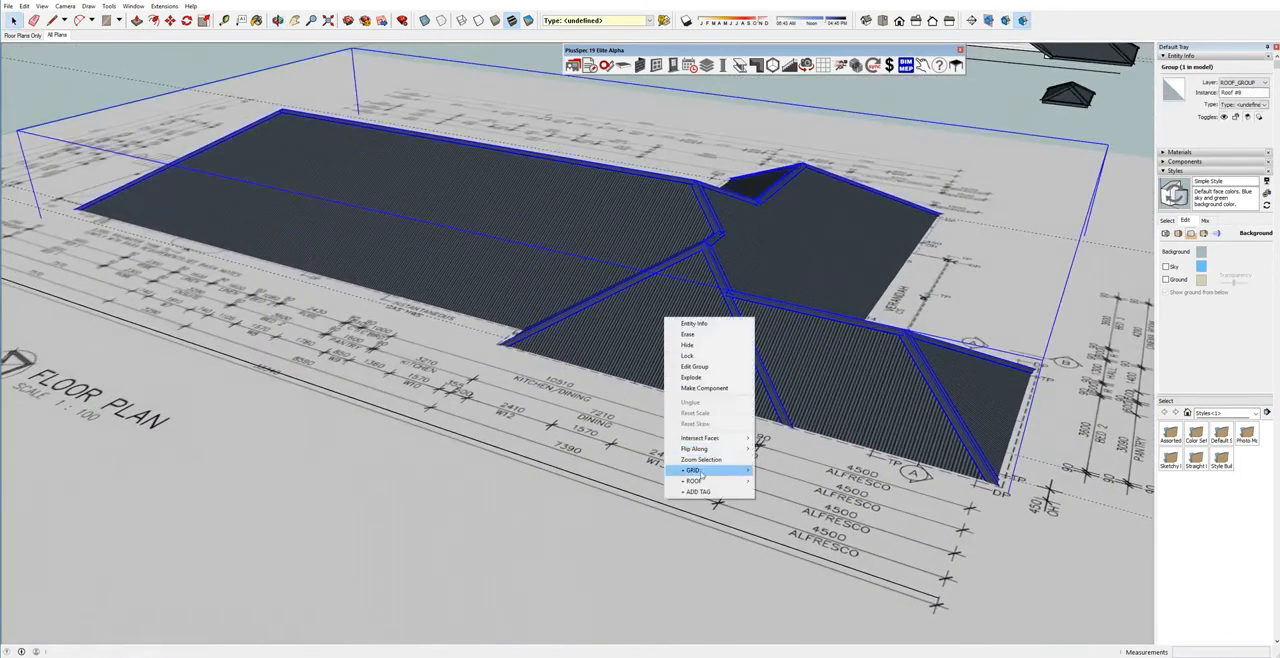
{"action": "mouse_move", "coordinate": [703, 481]}
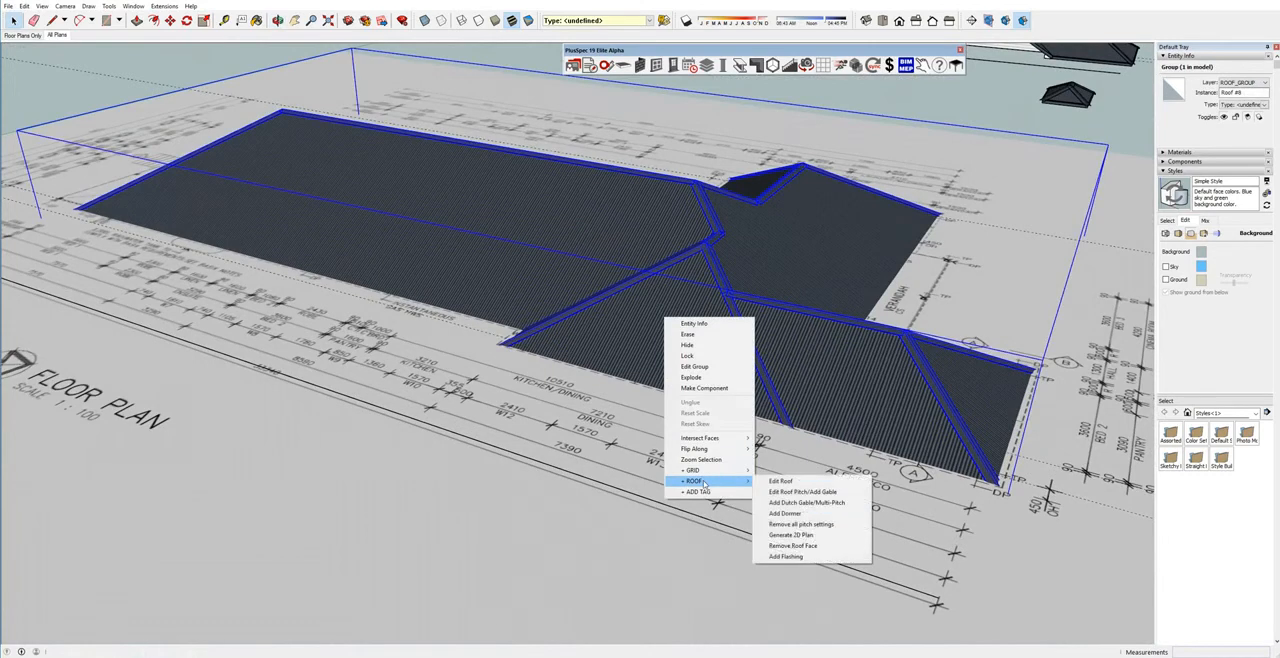
{"action": "left_click", "coordinate": [781, 492]}
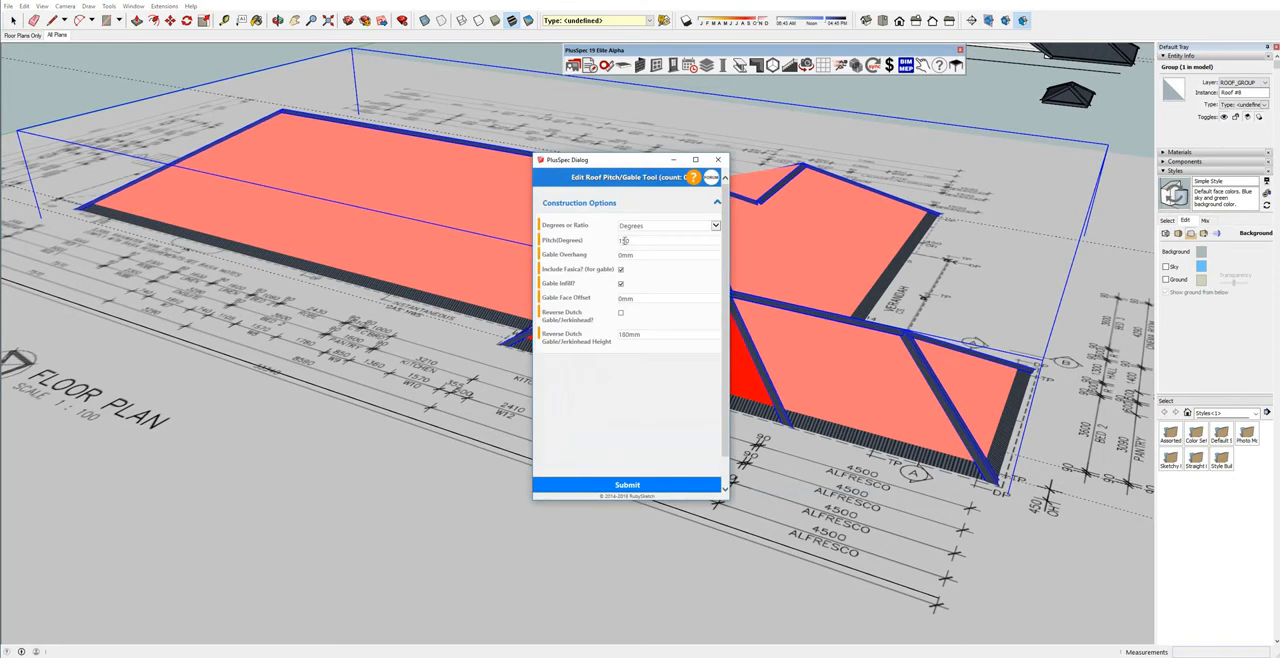
{"action": "double_click", "coordinate": [626, 241]}
{"action": "type", "text": "30"}
{"action": "double_click", "coordinate": [633, 255]}
{"action": "key", "text": "BackSpace"}
{"action": "left_click", "coordinate": [630, 485]}
Examine the alfresco and verandah sides of the roof from several angles to check how the gable and ridges meet.
{"action": "middle_click_drag", "start_coordinate": [758, 410], "coordinate": [687, 465]}
{"action": "scroll", "coordinate": [515, 480], "scroll_direction": "down", "scroll_amount": 5}
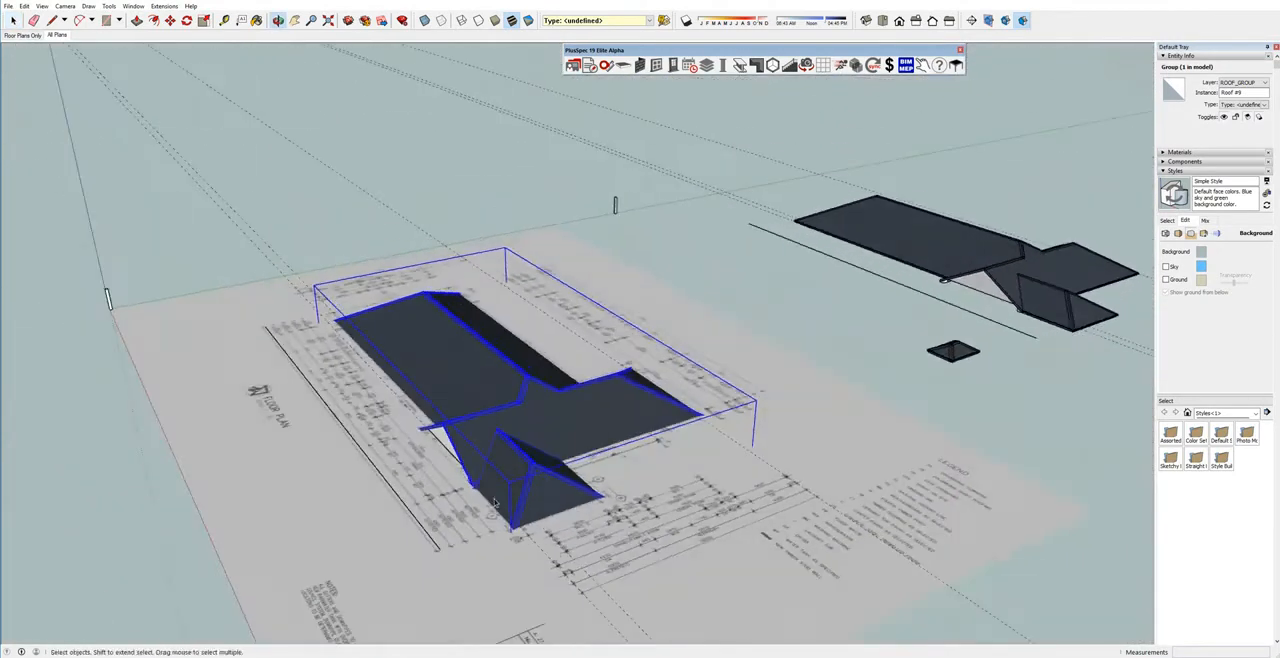
{"action": "middle_click_drag", "start_coordinate": [772, 452], "coordinate": [760, 483]}
{"action": "scroll", "coordinate": [560, 489], "scroll_direction": "up", "scroll_amount": 8}
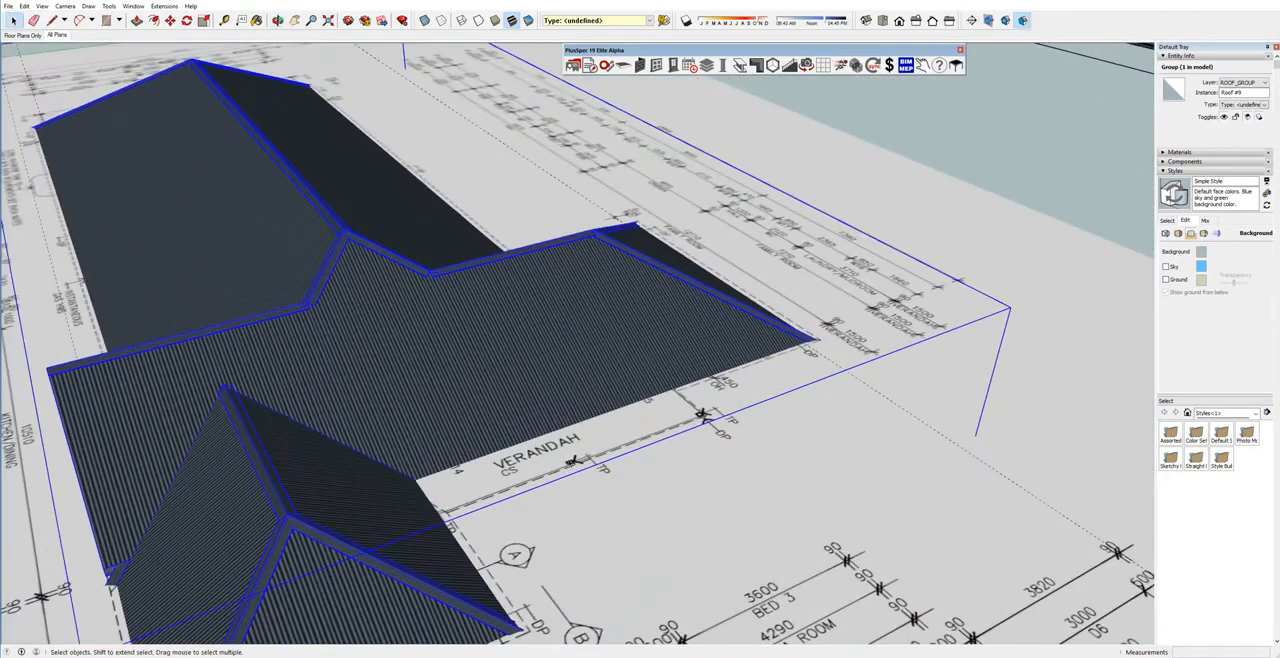
{"action": "scroll", "coordinate": [568, 459], "scroll_direction": "up", "scroll_amount": 4}
{"action": "middle_click_drag", "start_coordinate": [568, 459], "coordinate": [634, 479]}
{"action": "scroll", "coordinate": [472, 478], "scroll_direction": "down", "scroll_amount": 5}
{"action": "scroll", "coordinate": [633, 480], "scroll_direction": "down", "scroll_amount": 8}
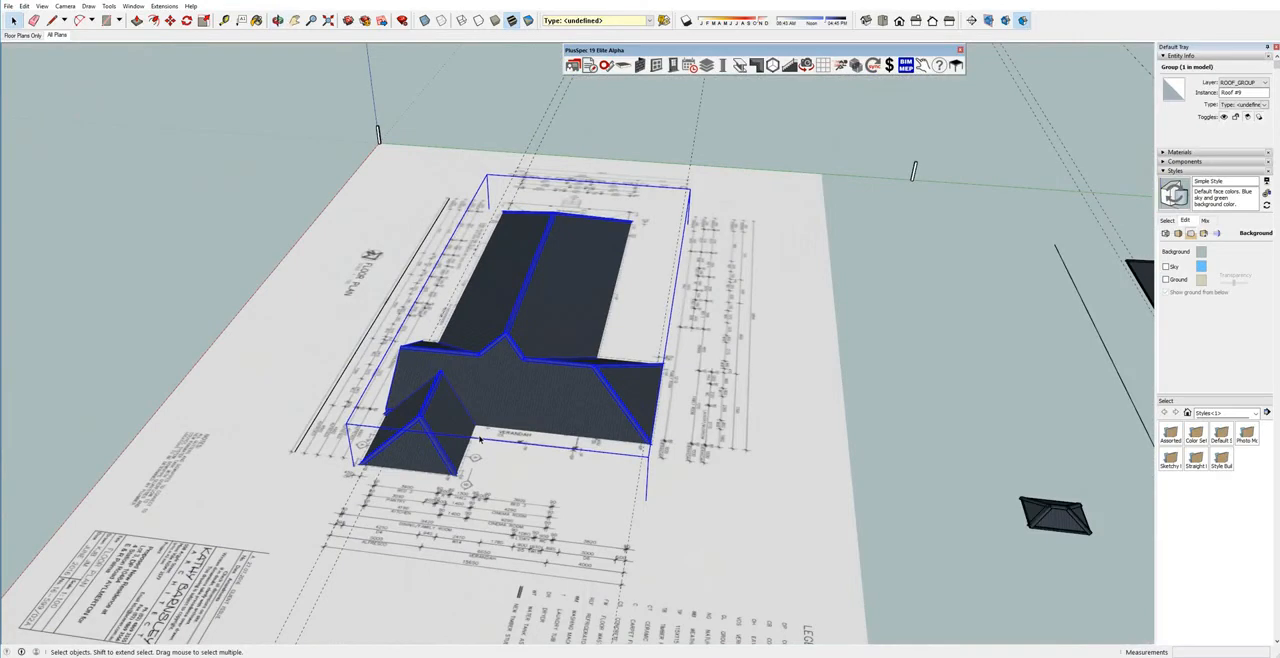
{"action": "scroll", "coordinate": [480, 439], "scroll_direction": "down", "scroll_amount": 6}
{"action": "middle_click_drag", "start_coordinate": [480, 439], "coordinate": [530, 442]}
{"action": "scroll", "coordinate": [525, 445], "scroll_direction": "up", "scroll_amount": 8}
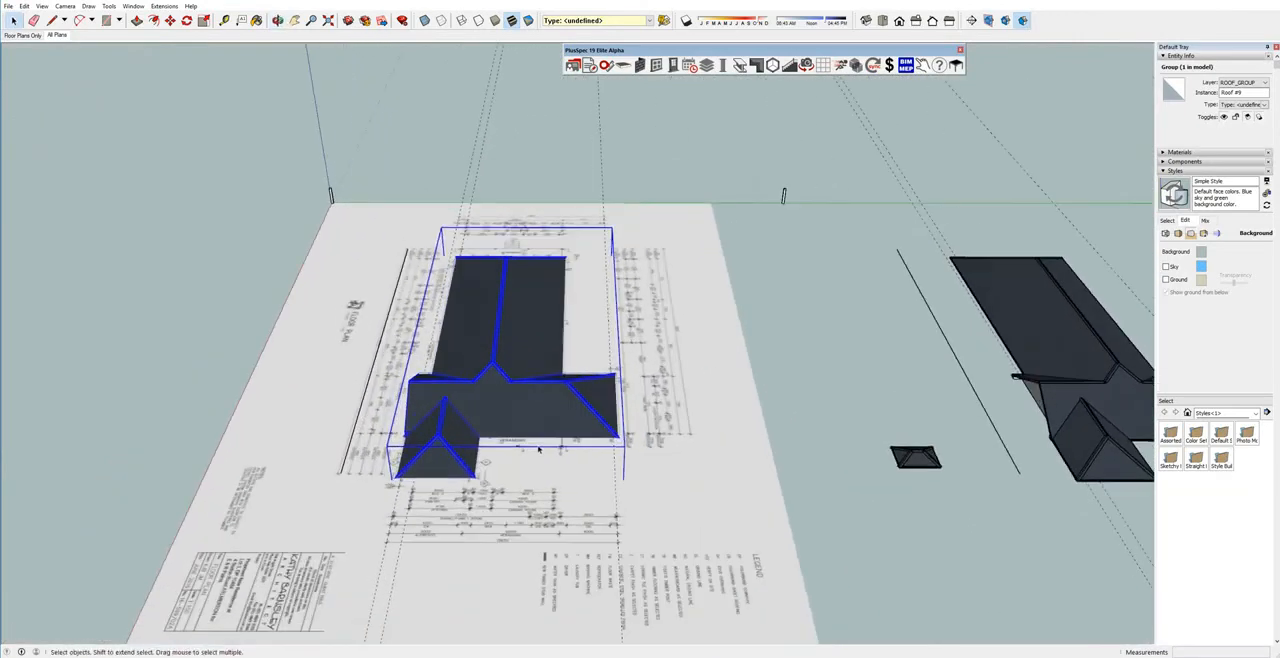
{"action": "scroll", "coordinate": [516, 449], "scroll_direction": "up", "scroll_amount": 3}
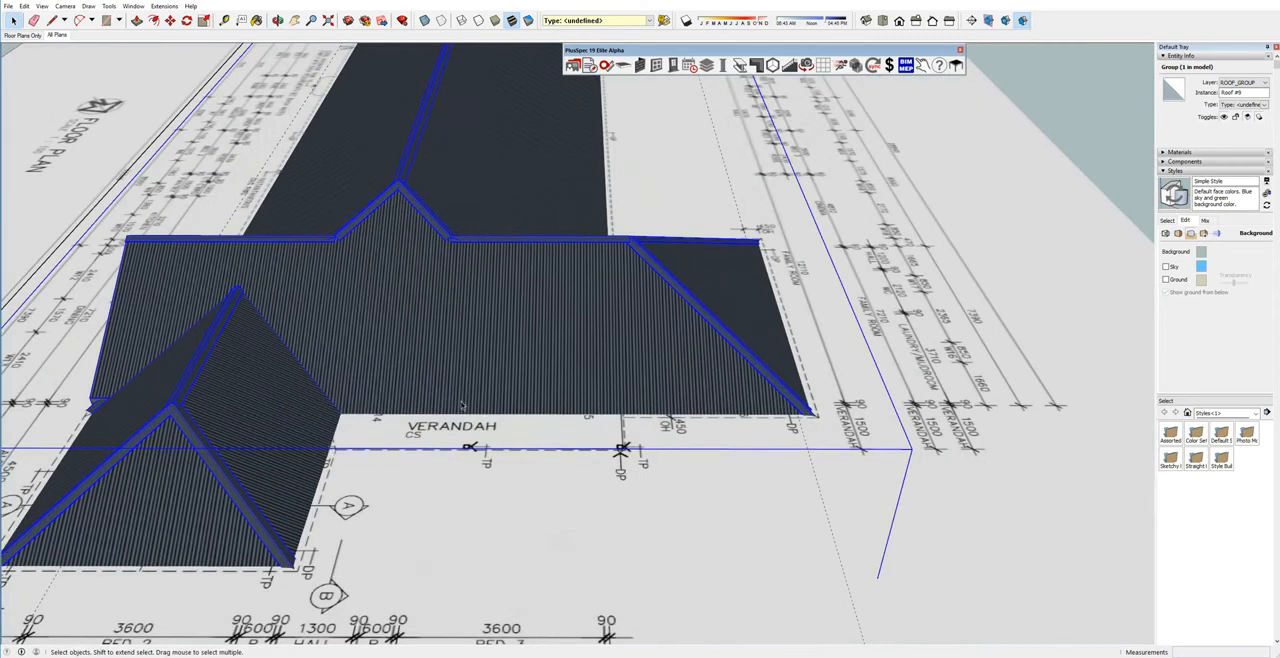
{"action": "middle_click_drag", "start_coordinate": [540, 443], "coordinate": [414, 425]}
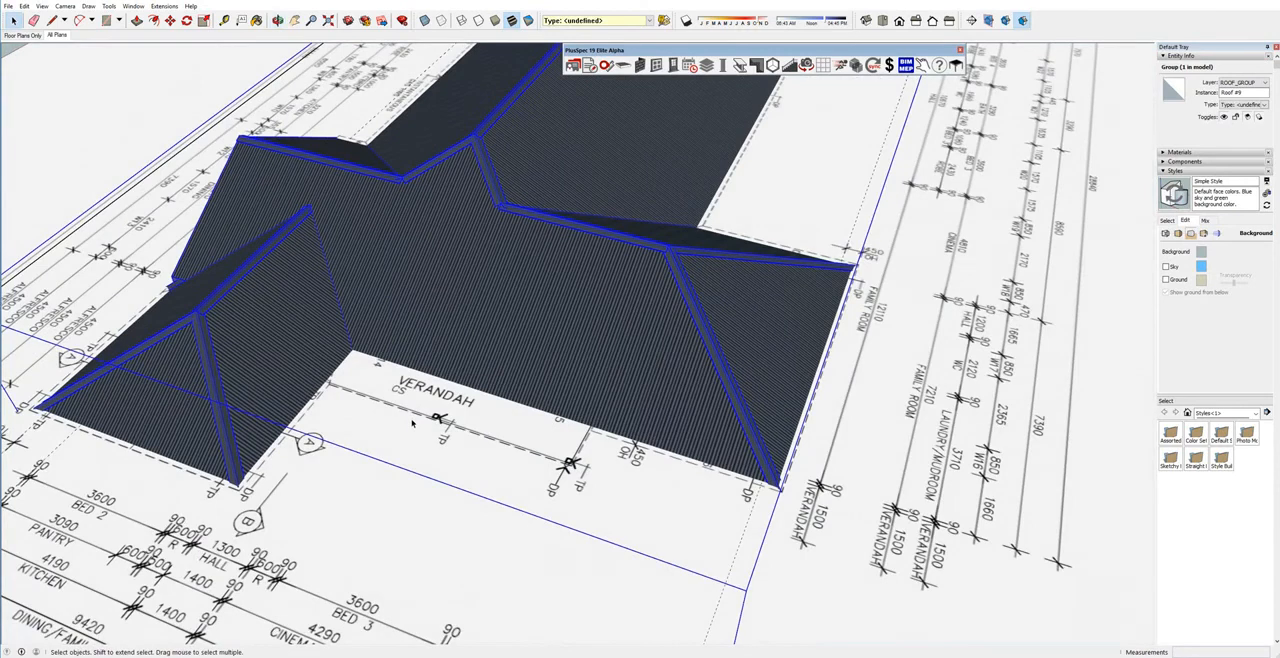
Compare the roof on the plan with the earlier roof model standing beside it.
{"action": "scroll", "coordinate": [412, 424], "scroll_direction": "down", "scroll_amount": 10}
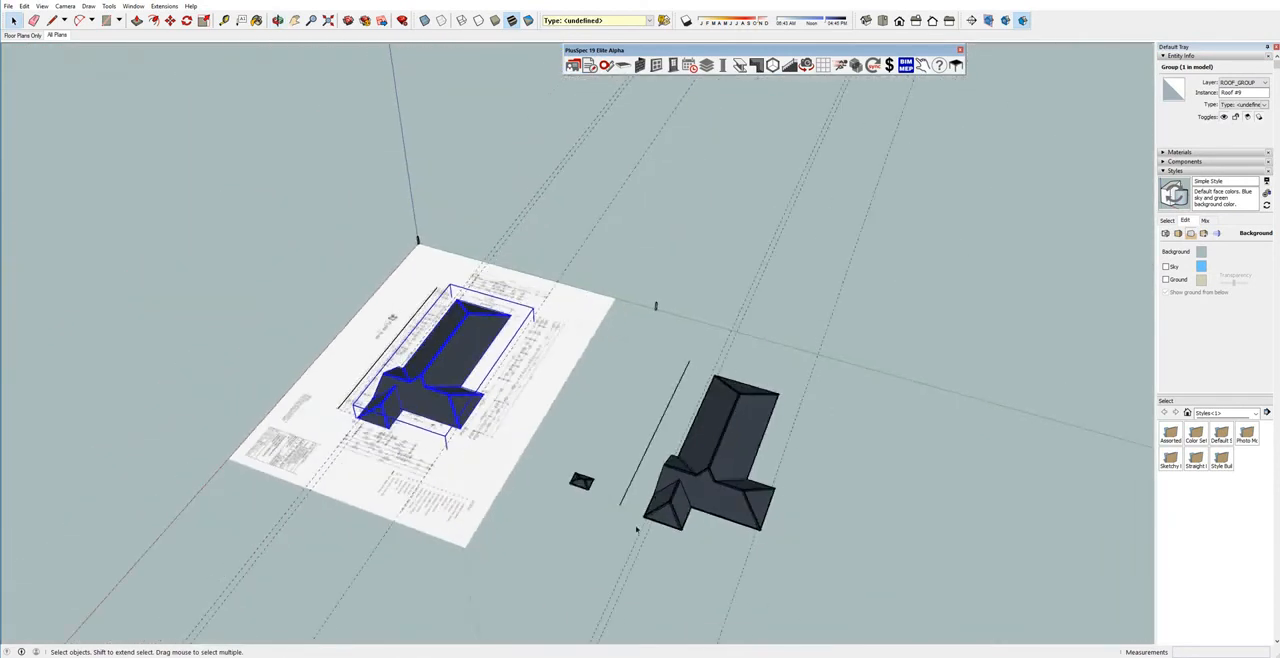
{"action": "scroll", "coordinate": [680, 500], "scroll_direction": "up", "scroll_amount": 10}
{"action": "left_click_drag", "start_coordinate": [705, 436], "coordinate": [668, 372]}
{"action": "key", "text": "space"}
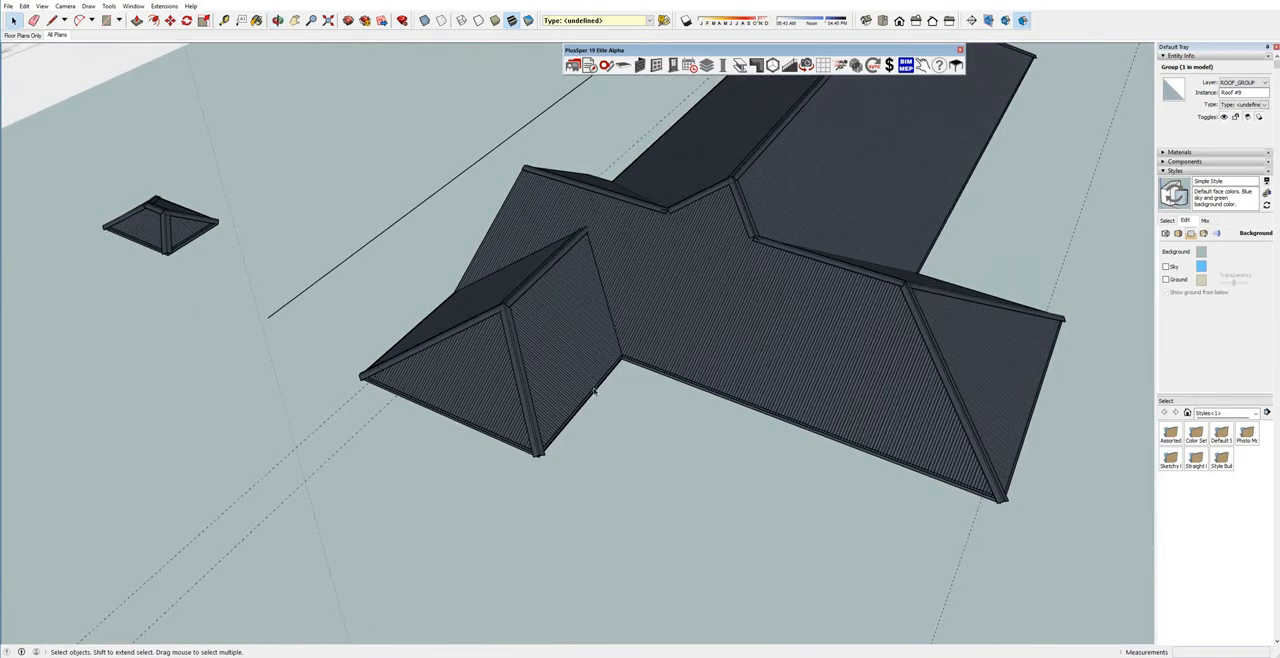
{"action": "scroll", "coordinate": [285, 312], "scroll_direction": "down", "scroll_amount": 6}
{"action": "middle_click_drag", "start_coordinate": [285, 311], "coordinate": [477, 356]}
{"action": "scroll", "coordinate": [594, 357], "scroll_direction": "up", "scroll_amount": 6}
{"action": "scroll", "coordinate": [594, 357], "scroll_direction": "up", "scroll_amount": 4}
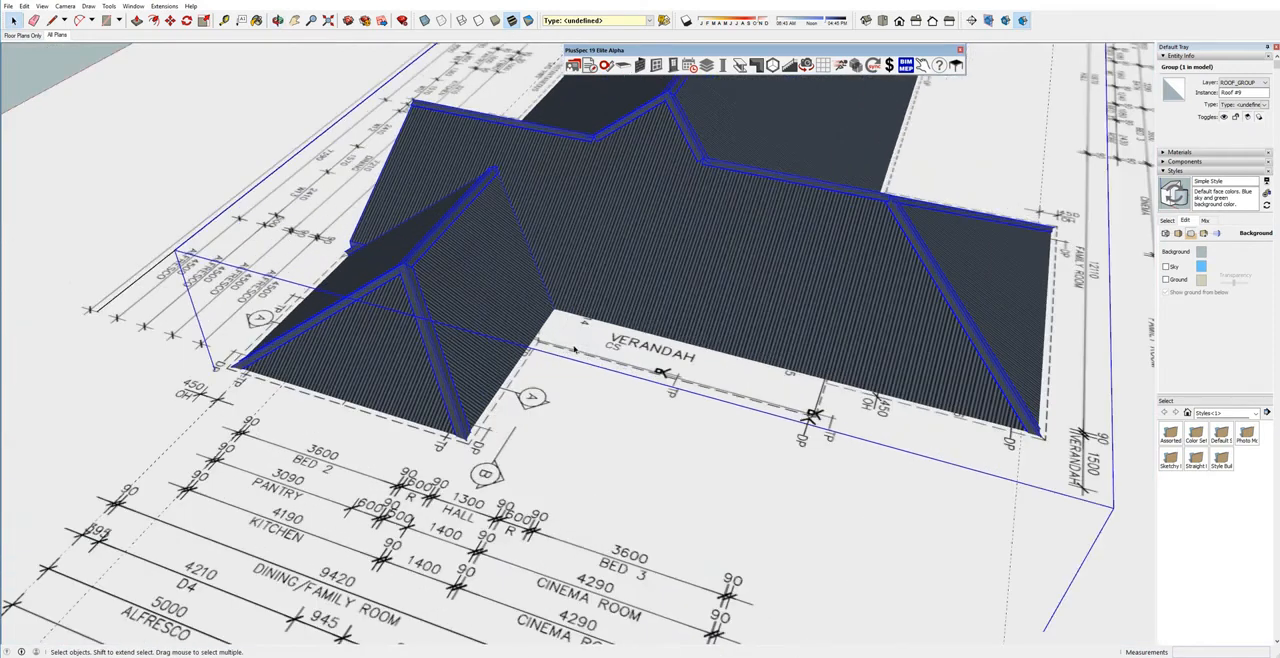
Delete the roof on the plan and turn on transparent faces to expose the floor plan around the verandah.
{"action": "key", "text": "Delete"}
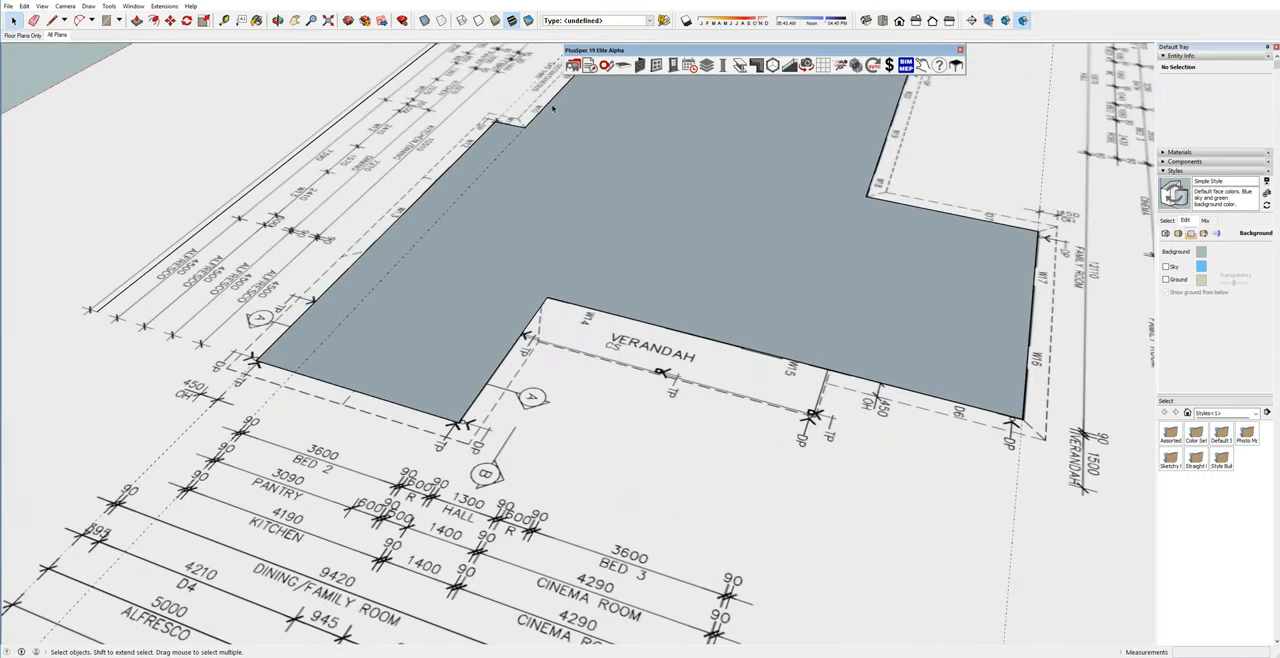
{"action": "left_click", "coordinate": [424, 20]}
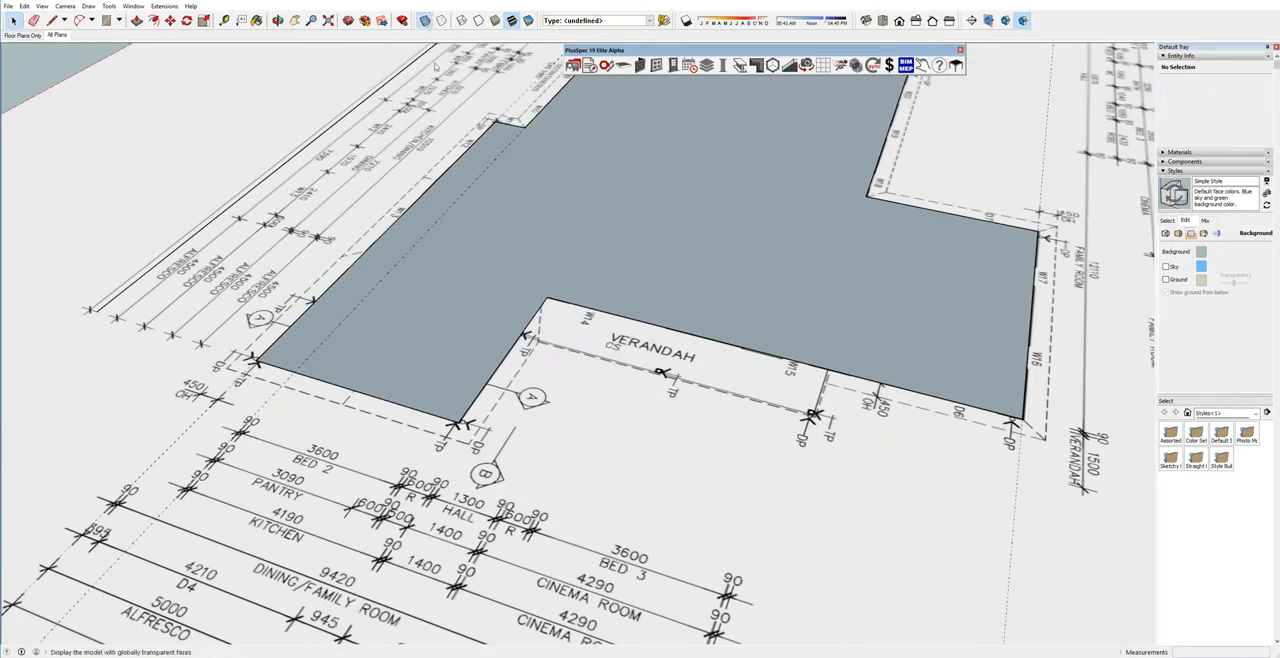
{"action": "scroll", "coordinate": [572, 263], "scroll_direction": "up", "scroll_amount": 5}
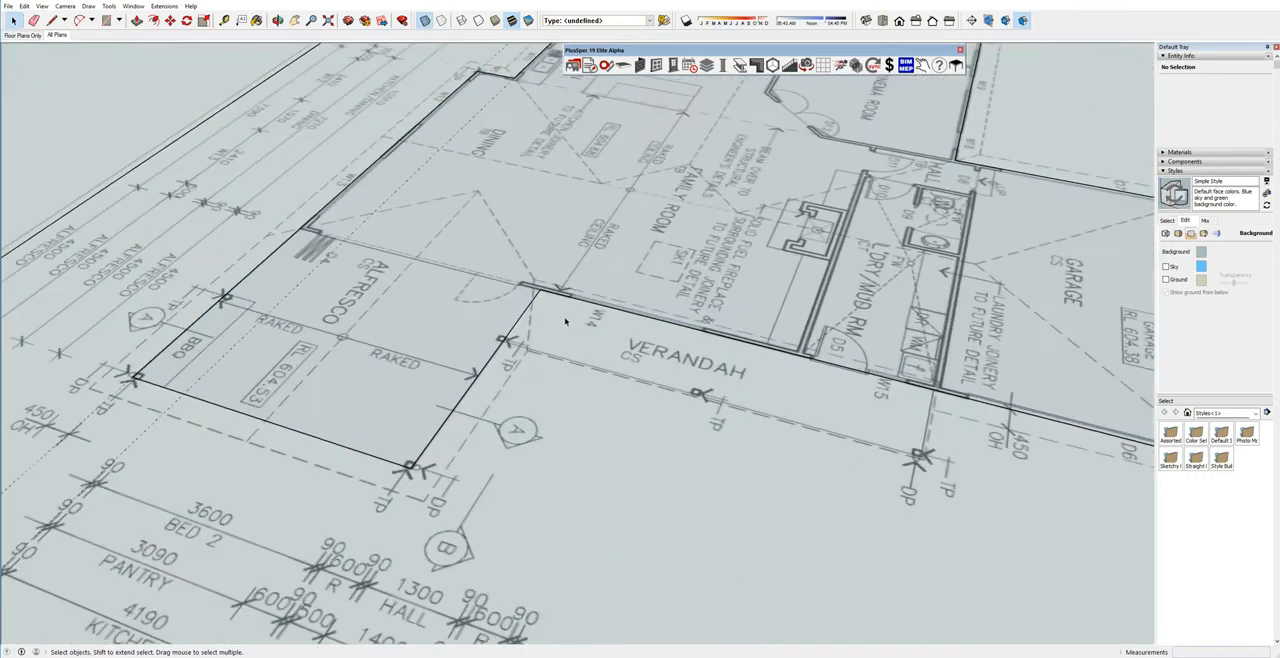
{"action": "scroll", "coordinate": [517, 298], "scroll_direction": "down", "scroll_amount": 5}
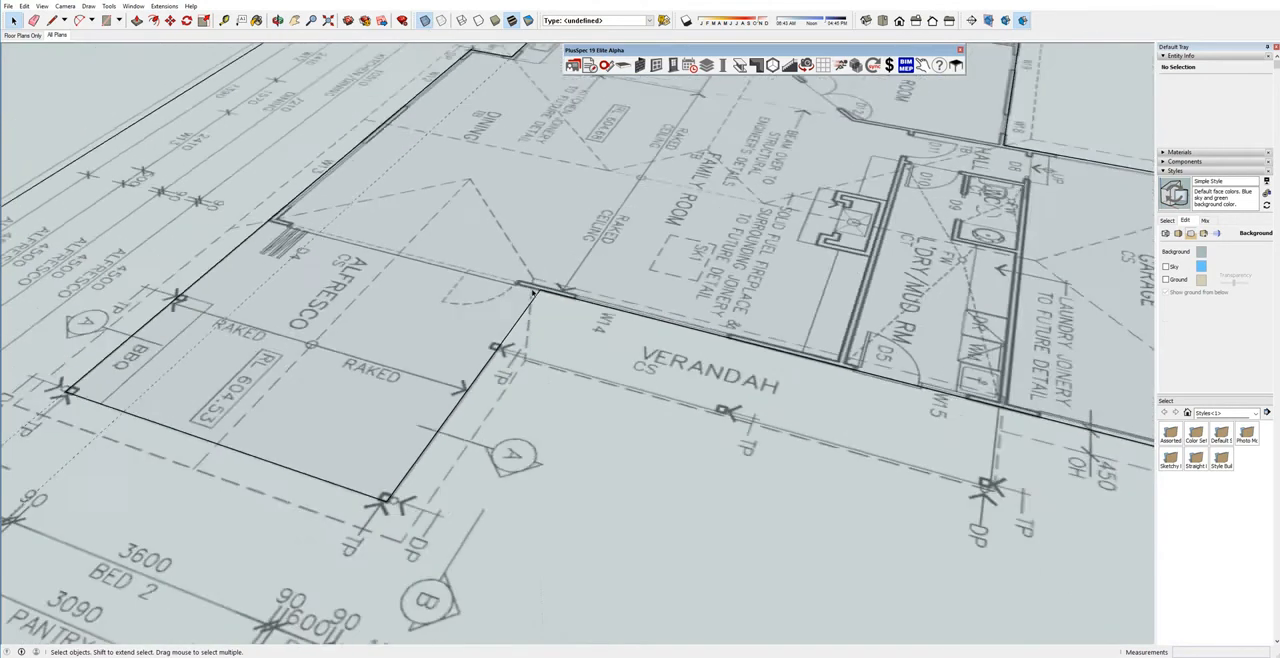
{"action": "middle_click_drag", "start_coordinate": [517, 302], "coordinate": [599, 300]}
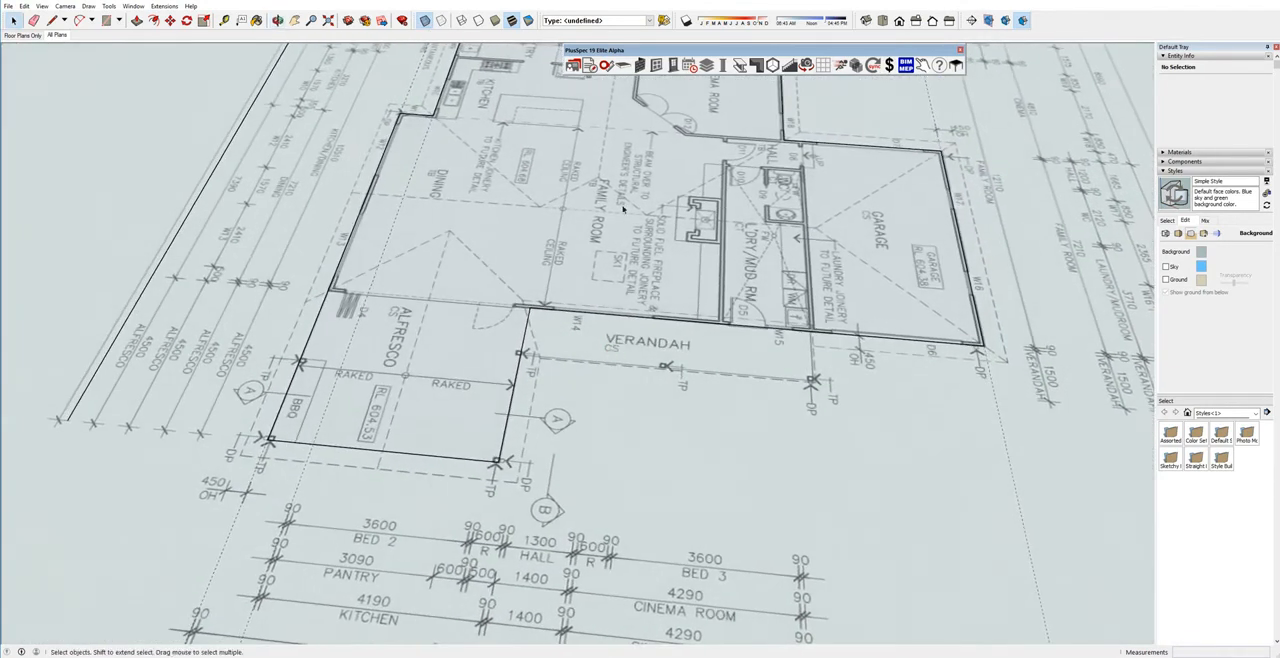
Start a skillion roof with its fascia set to 180.2 mm.
{"action": "left_click", "coordinate": [756, 65]}
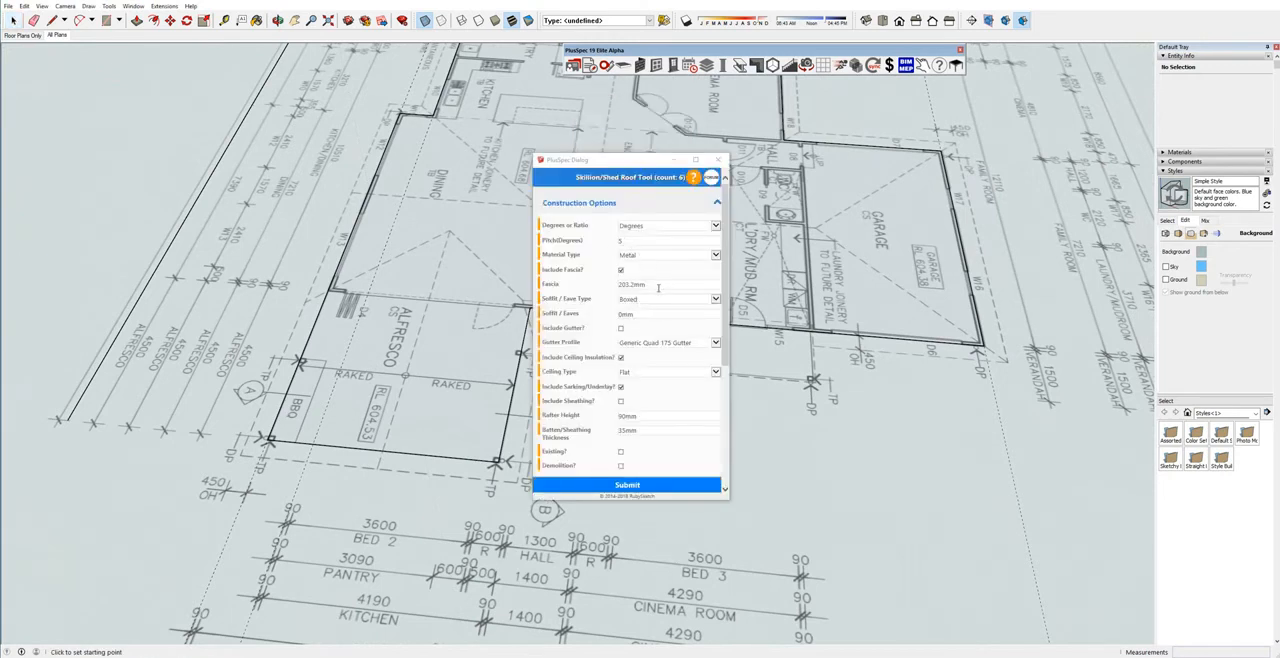
{"action": "left_click_drag", "start_coordinate": [629, 285], "coordinate": [618, 285]}
{"action": "type", "text": "18"}
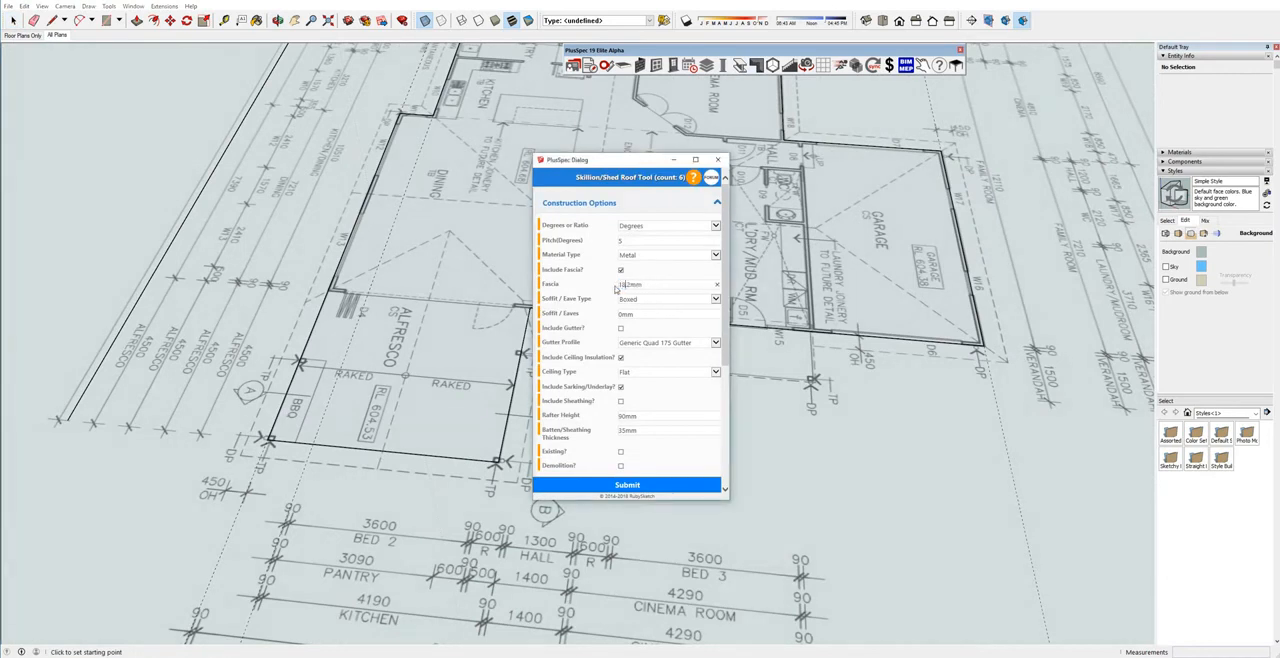
{"action": "left_click", "coordinate": [652, 486]}
Trace the skillion roof outline around the four corners of the verandah on the plan and complete the loop to generate the roof.
{"action": "scroll", "coordinate": [772, 386], "scroll_direction": "up", "scroll_amount": 10}
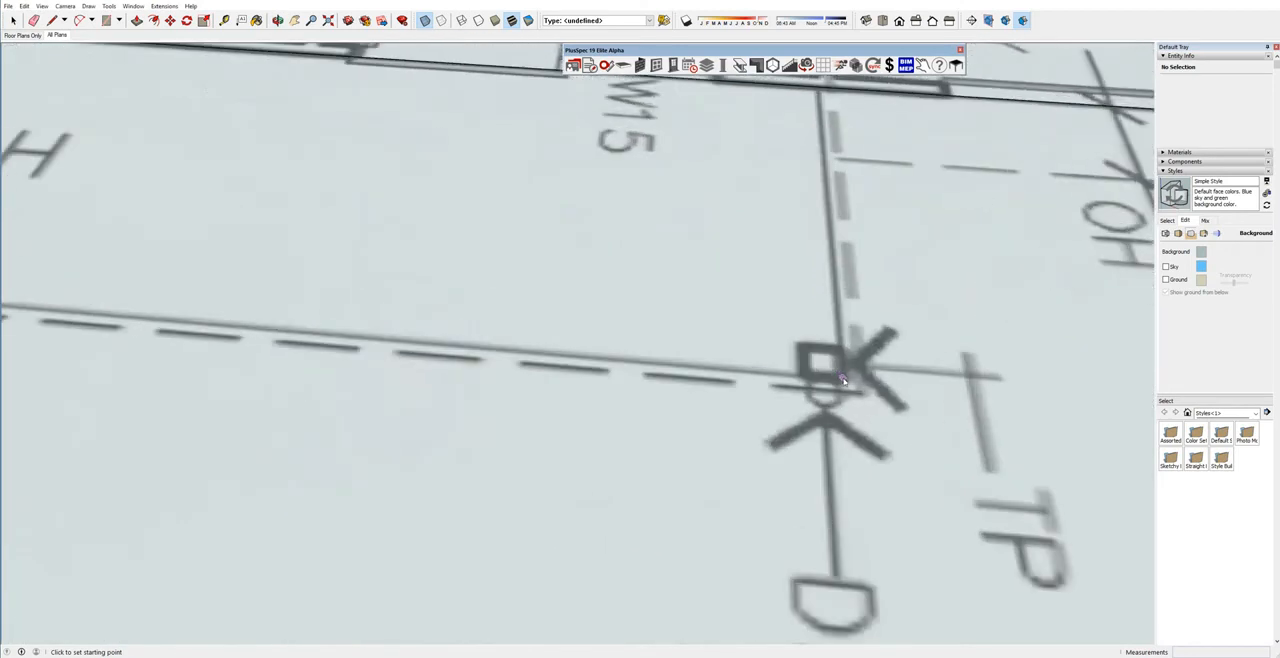
{"action": "left_click", "coordinate": [840, 380]}
{"action": "scroll", "coordinate": [805, 376], "scroll_direction": "down", "scroll_amount": 5}
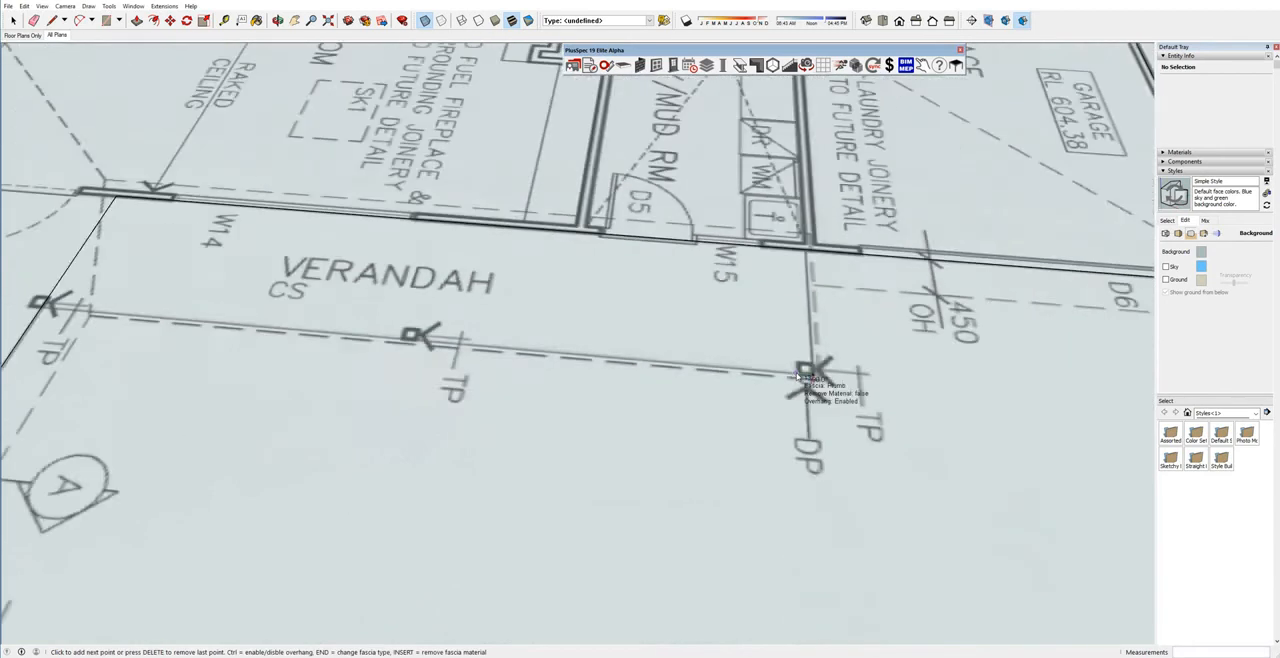
{"action": "scroll", "coordinate": [338, 337], "scroll_direction": "up", "scroll_amount": 5}
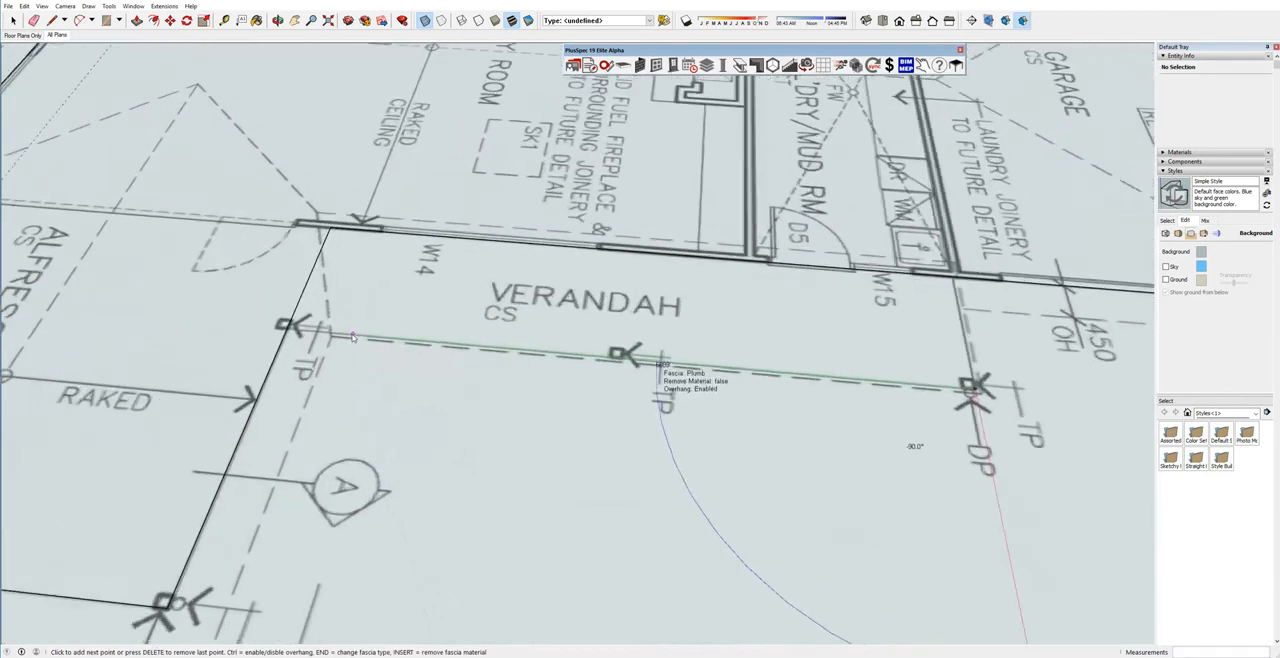
{"action": "scroll", "coordinate": [338, 337], "scroll_direction": "up", "scroll_amount": 2}
{"action": "left_click", "coordinate": [321, 335]}
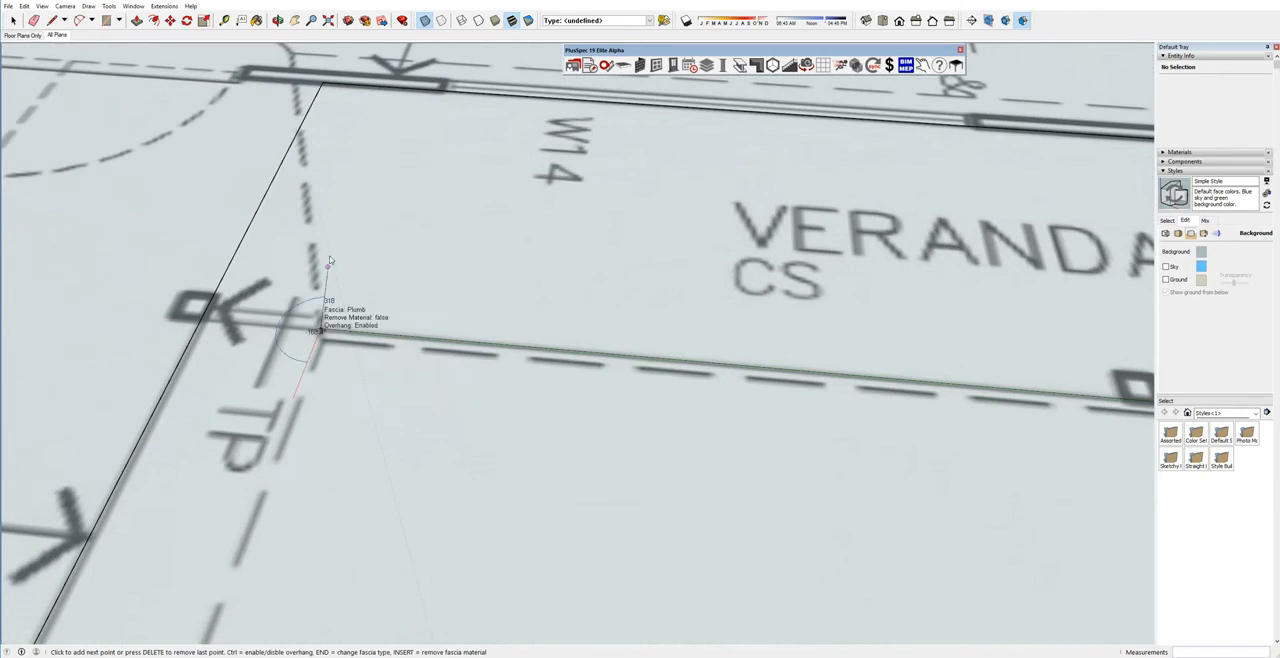
{"action": "left_click", "coordinate": [292, 57]}
{"action": "scroll", "coordinate": [292, 57], "scroll_direction": "down", "scroll_amount": 5}
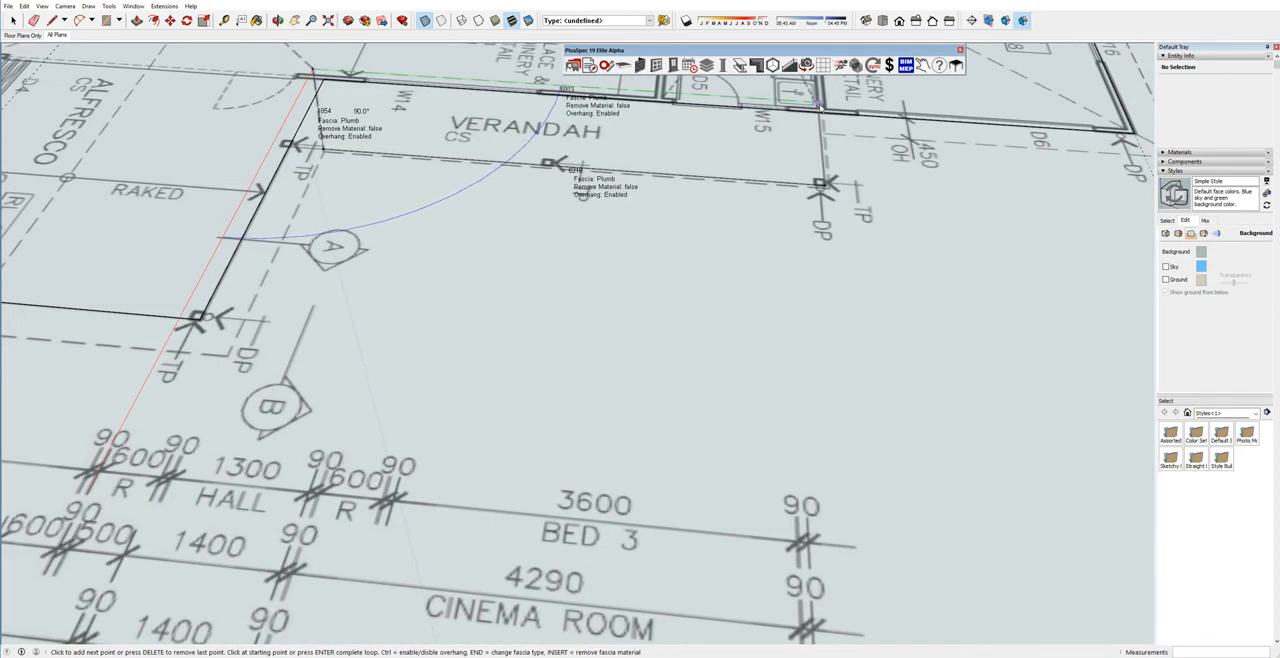
{"action": "left_click", "coordinate": [818, 102]}
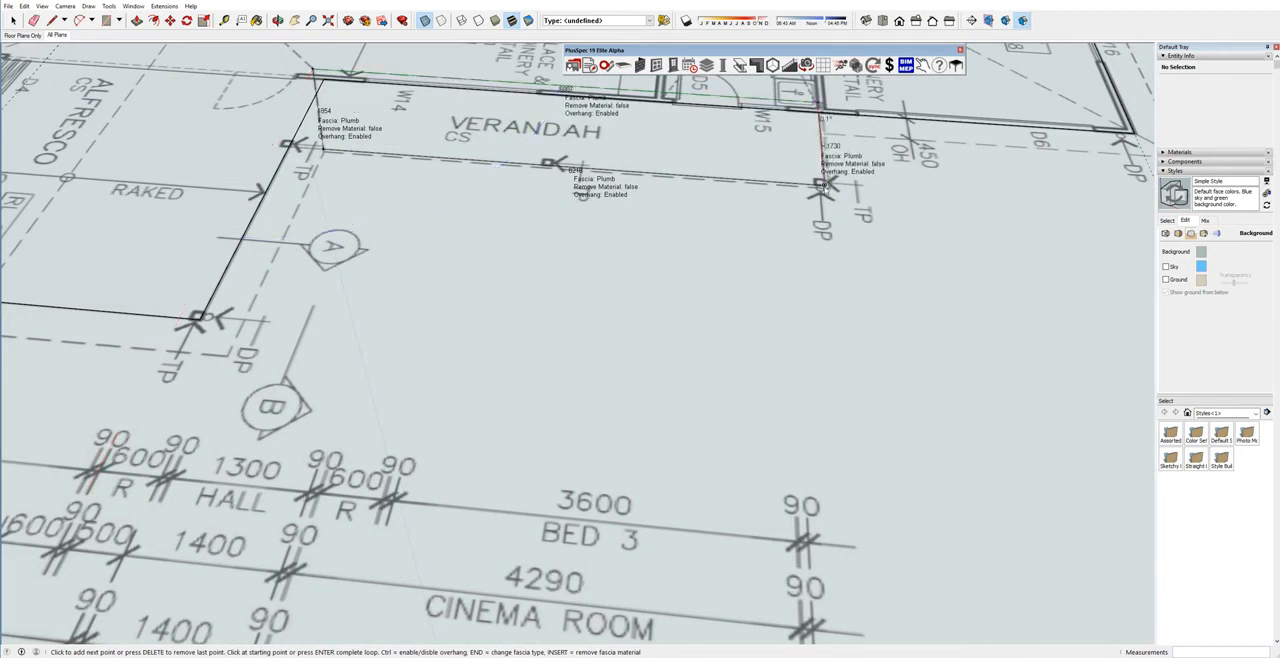
{"action": "key", "text": "Return"}
{"action": "middle_click_drag", "start_coordinate": [822, 186], "coordinate": [457, 314]}
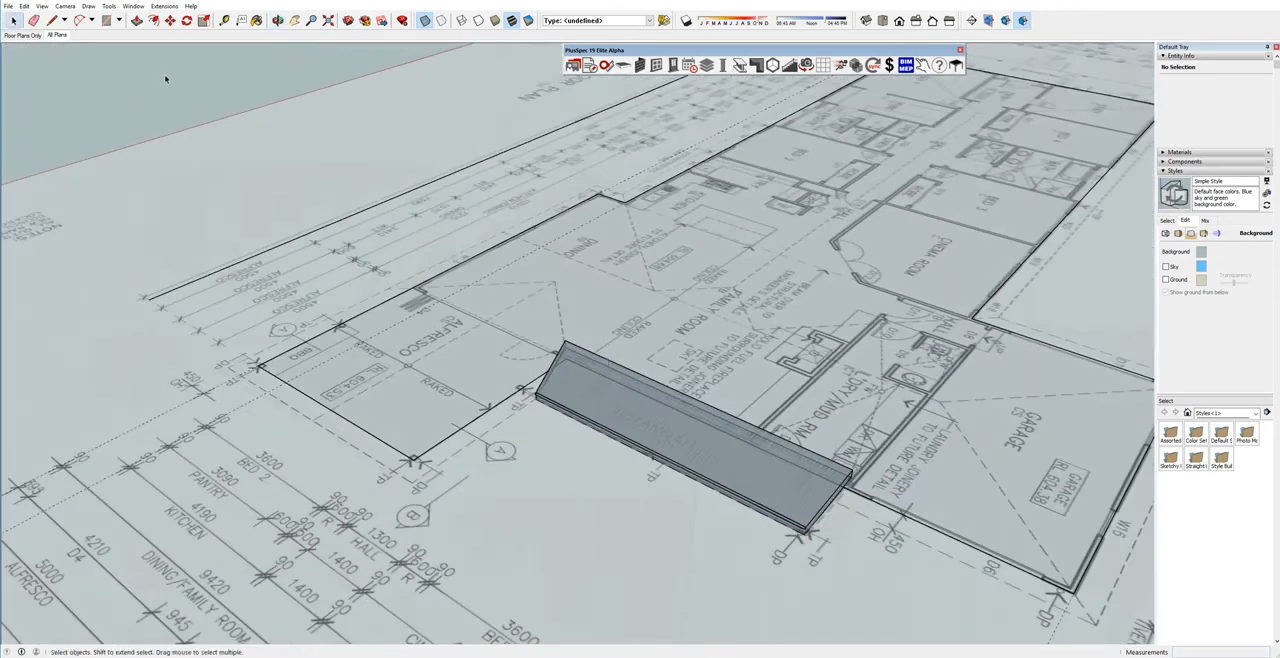
Unhide all hidden geometry to bring the main roof back over the floor plan.
{"action": "left_click", "coordinate": [24, 6]}
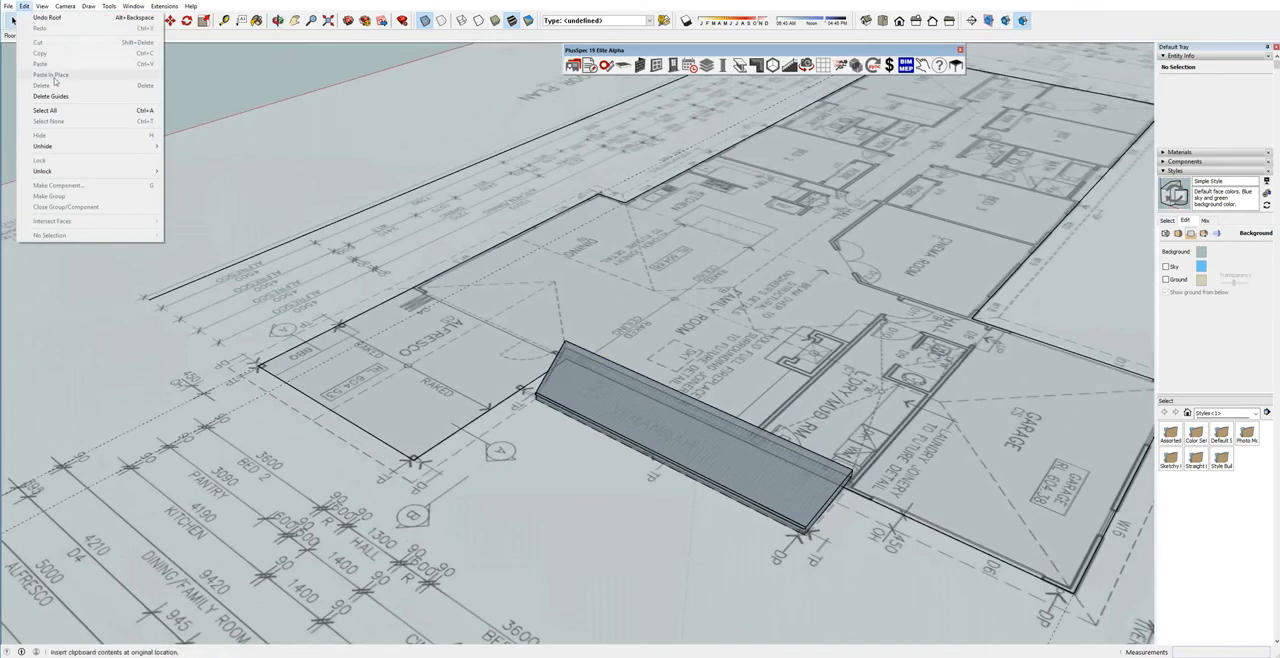
{"action": "left_click", "coordinate": [205, 86]}
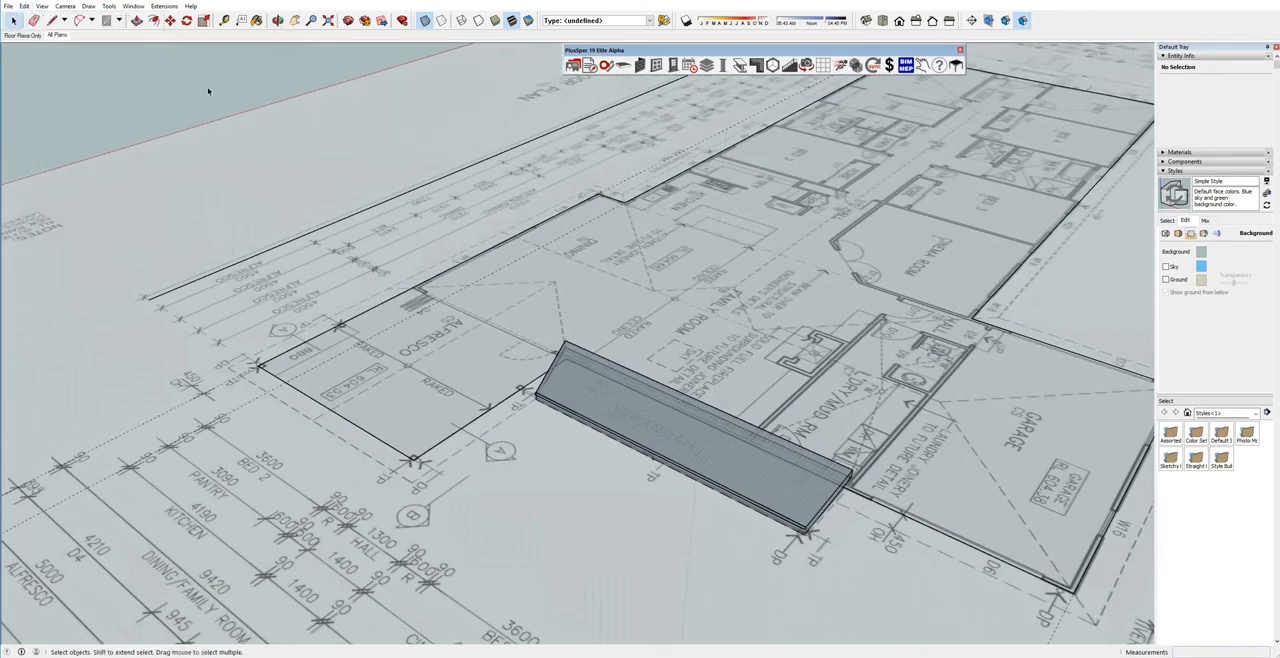
{"action": "scroll", "coordinate": [350, 212], "scroll_direction": "down", "scroll_amount": 6}
{"action": "middle_click_drag", "start_coordinate": [457, 249], "coordinate": [534, 287]}
{"action": "middle_click_drag", "start_coordinate": [750, 337], "coordinate": [708, 341]}
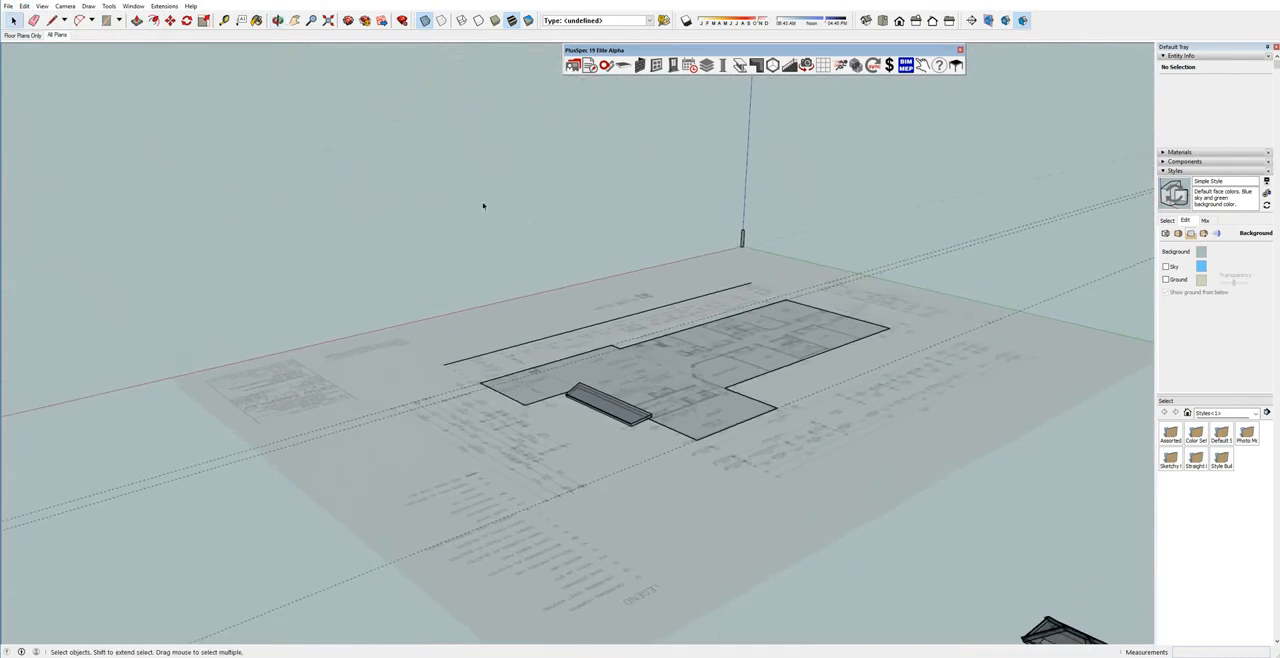
{"action": "left_click", "coordinate": [27, 7]}
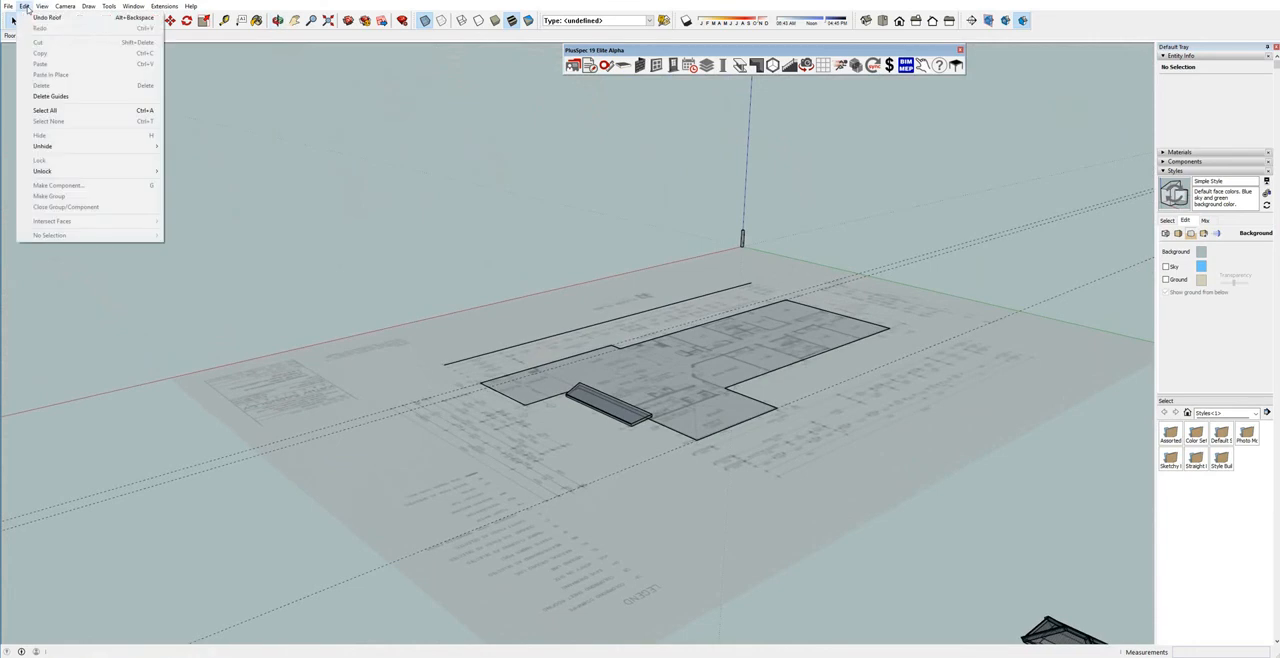
{"action": "mouse_move", "coordinate": [140, 146]}
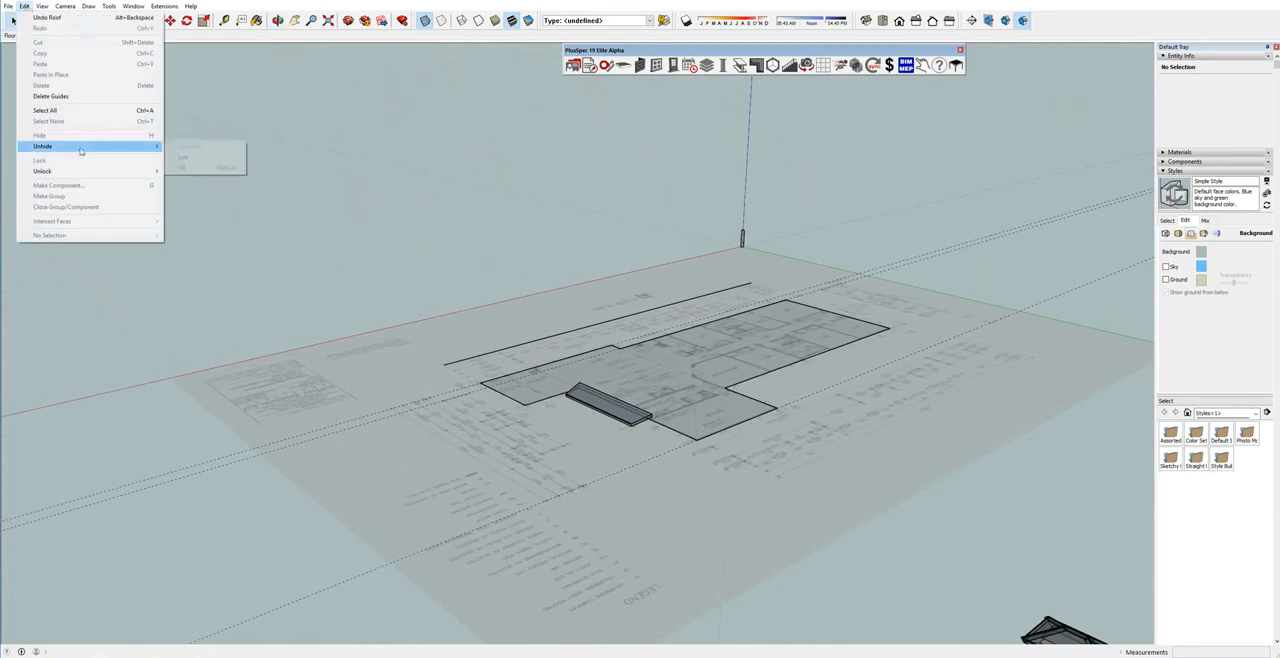
{"action": "left_click", "coordinate": [222, 168]}
Turn off transparent faces to show the main and skillion roofs with solid materials.
{"action": "scroll", "coordinate": [449, 243], "scroll_direction": "up", "scroll_amount": 3}
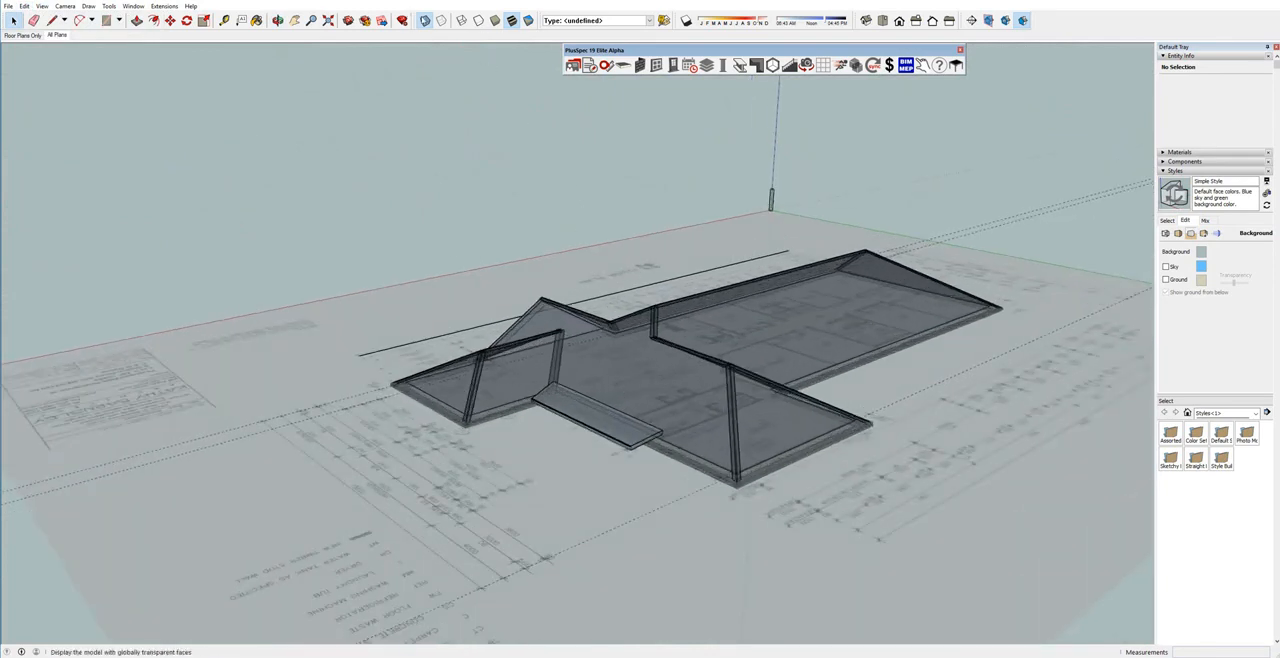
{"action": "left_click", "coordinate": [424, 20]}
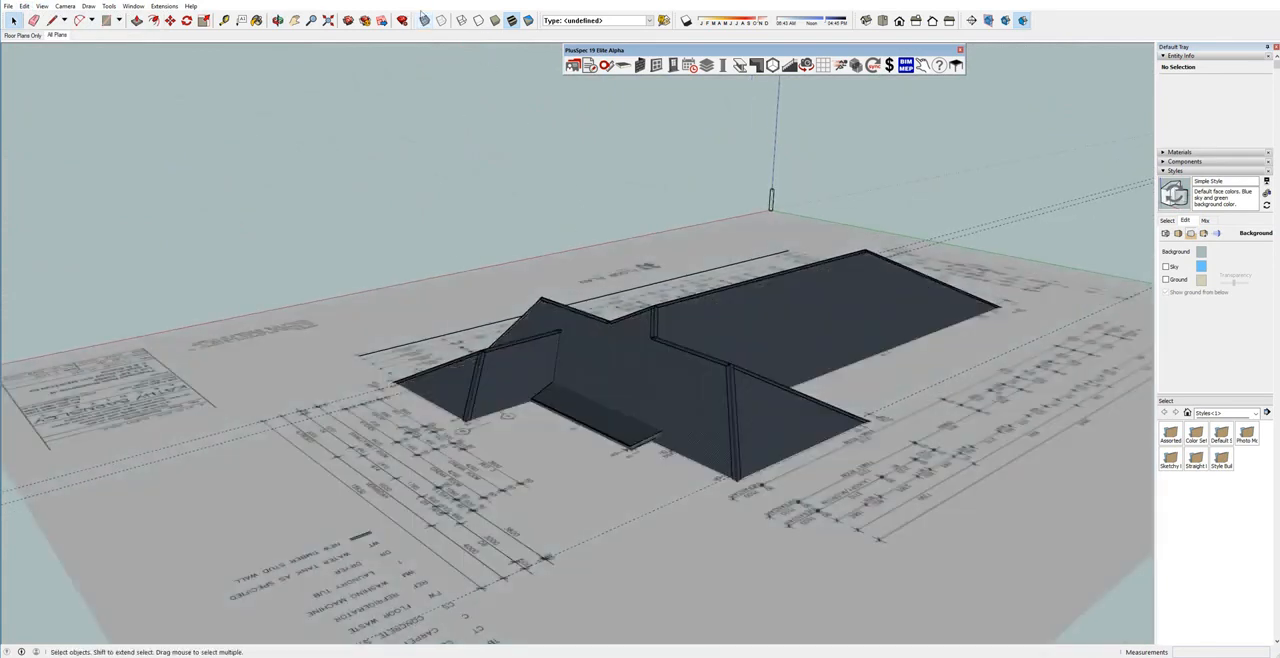
{"action": "left_click", "coordinate": [424, 20]}
{"action": "scroll", "coordinate": [577, 430], "scroll_direction": "up", "scroll_amount": 3}
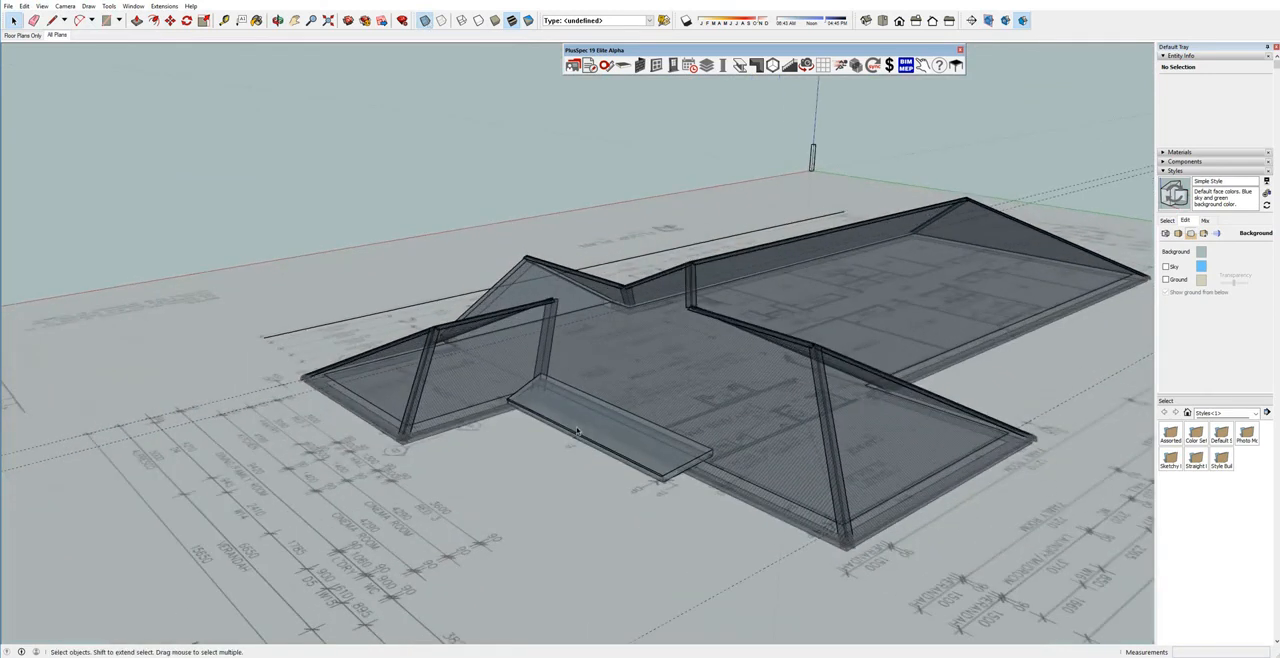
{"action": "left_click", "coordinate": [424, 20]}
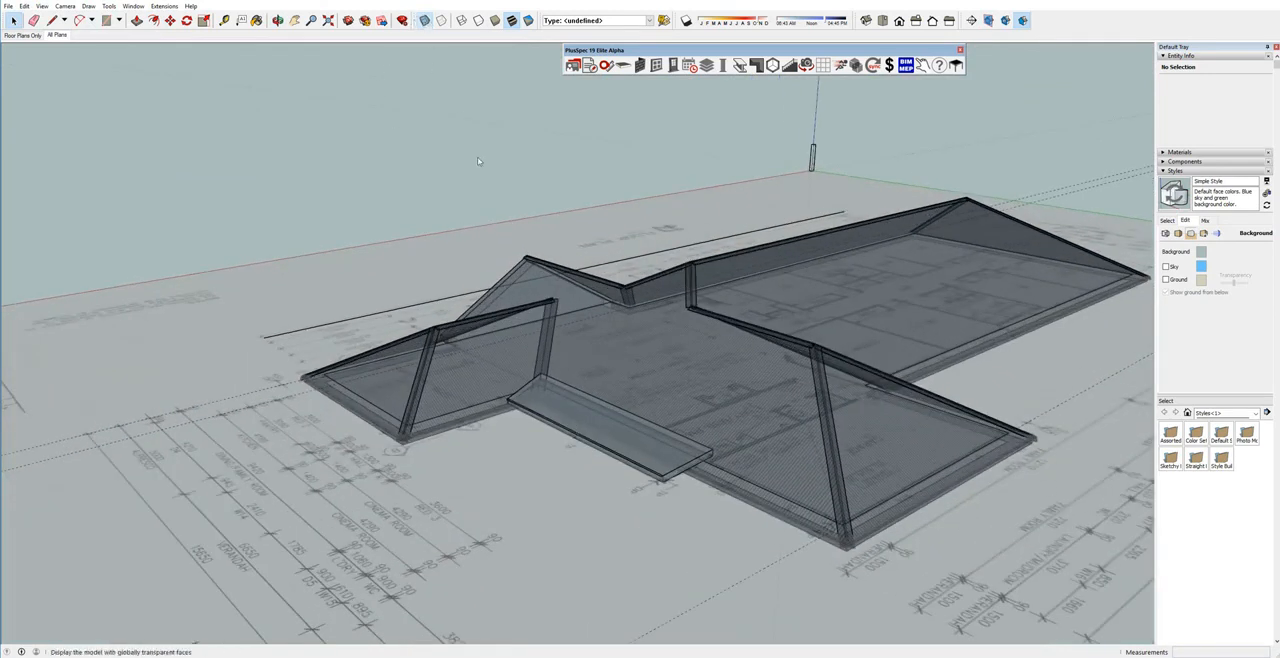
Move the skillion roof down about 180 mm from its fascia corner to line up with the alfresco roof's fascia.
{"action": "scroll", "coordinate": [554, 359], "scroll_direction": "up", "scroll_amount": 10}
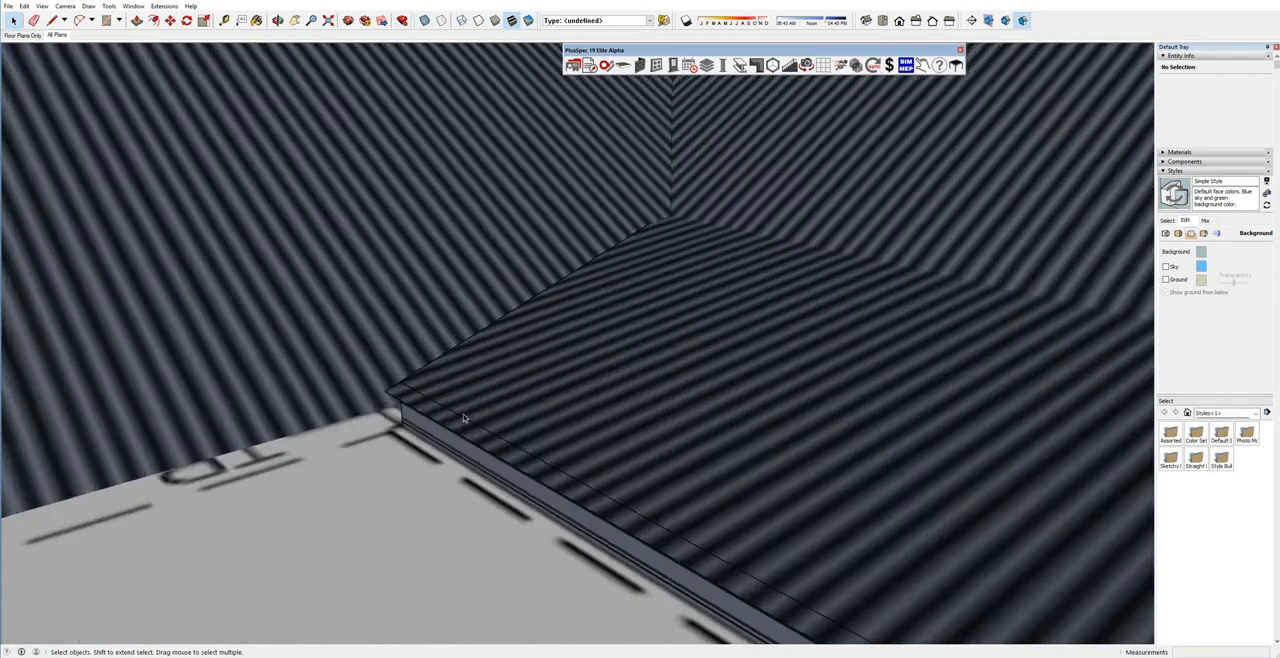
{"action": "middle_click_drag", "start_coordinate": [464, 418], "coordinate": [725, 380]}
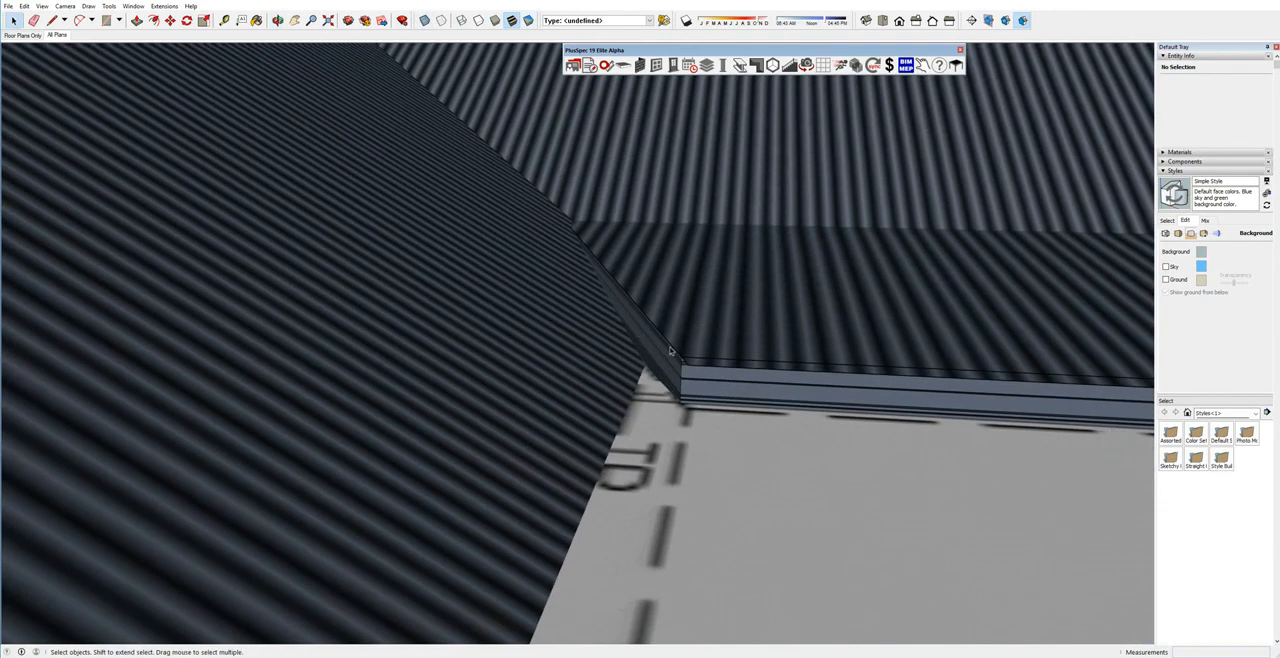
{"action": "middle_click_drag", "start_coordinate": [672, 352], "coordinate": [629, 349]}
{"action": "scroll", "coordinate": [508, 341], "scroll_direction": "down", "scroll_amount": 4}
{"action": "scroll", "coordinate": [525, 340], "scroll_direction": "down", "scroll_amount": 3}
{"action": "scroll", "coordinate": [563, 351], "scroll_direction": "up", "scroll_amount": 5}
{"action": "middle_click_drag", "start_coordinate": [552, 362], "coordinate": [620, 260]}
{"action": "left_click", "coordinate": [592, 335]}
{"action": "key", "text": "m"}
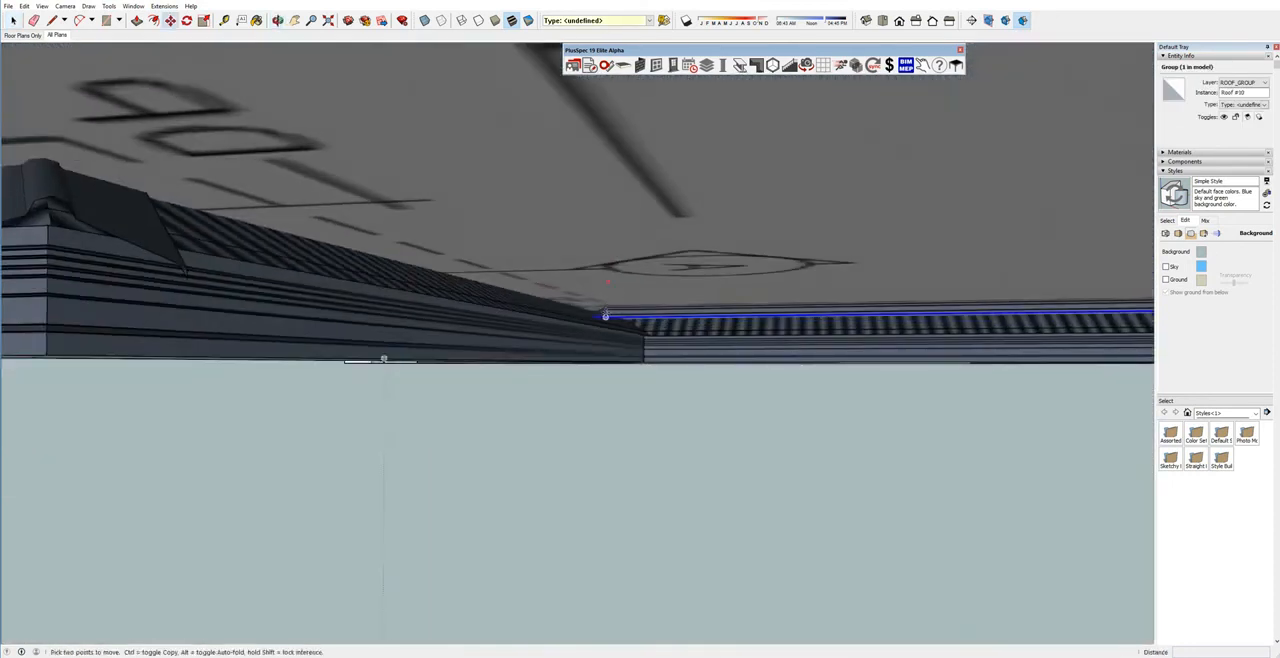
{"action": "left_click", "coordinate": [605, 316]}
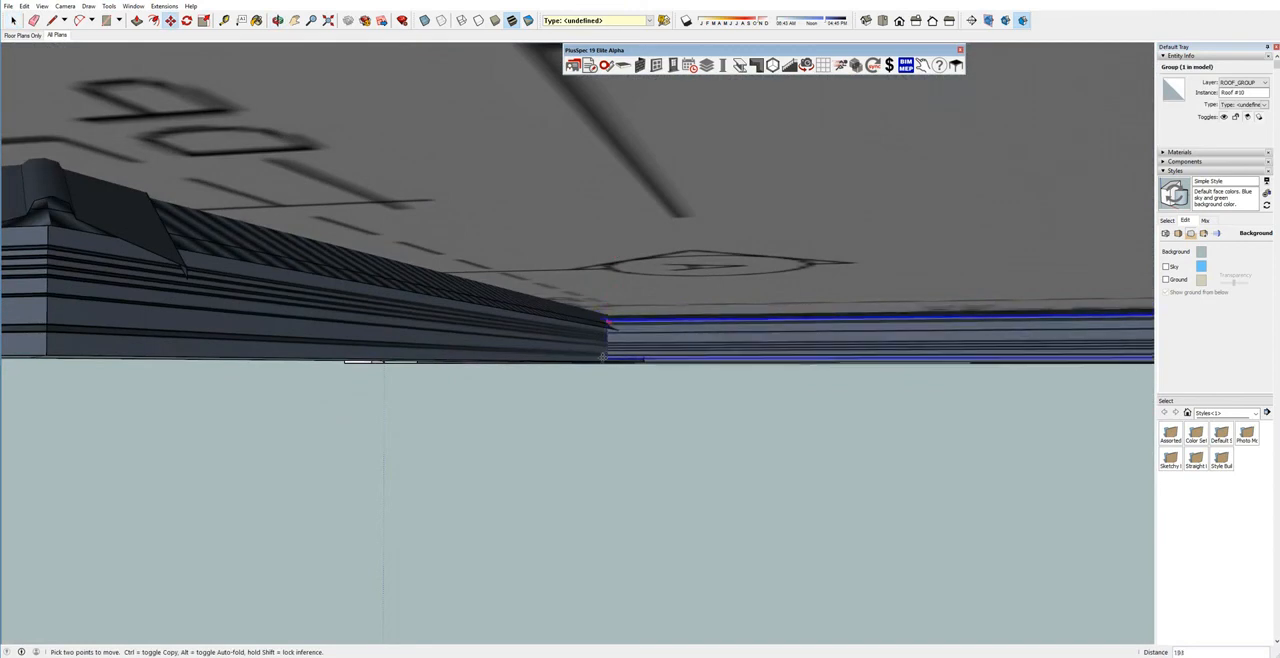
{"action": "left_click", "coordinate": [604, 361]}
{"action": "key", "text": "space"}
Delete the imported floor plan image beneath the roofs.
{"action": "middle_click_drag", "start_coordinate": [605, 361], "coordinate": [640, 442]}
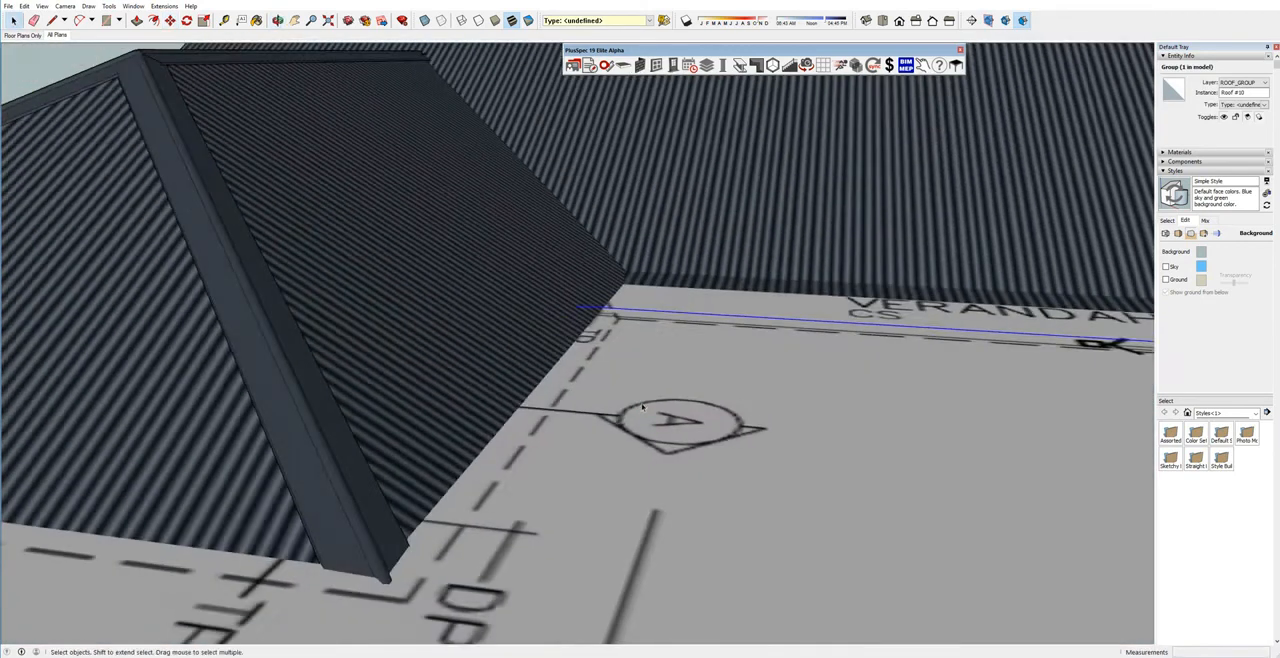
{"action": "scroll", "coordinate": [640, 442], "scroll_direction": "down", "scroll_amount": 5}
{"action": "left_click", "coordinate": [639, 444]}
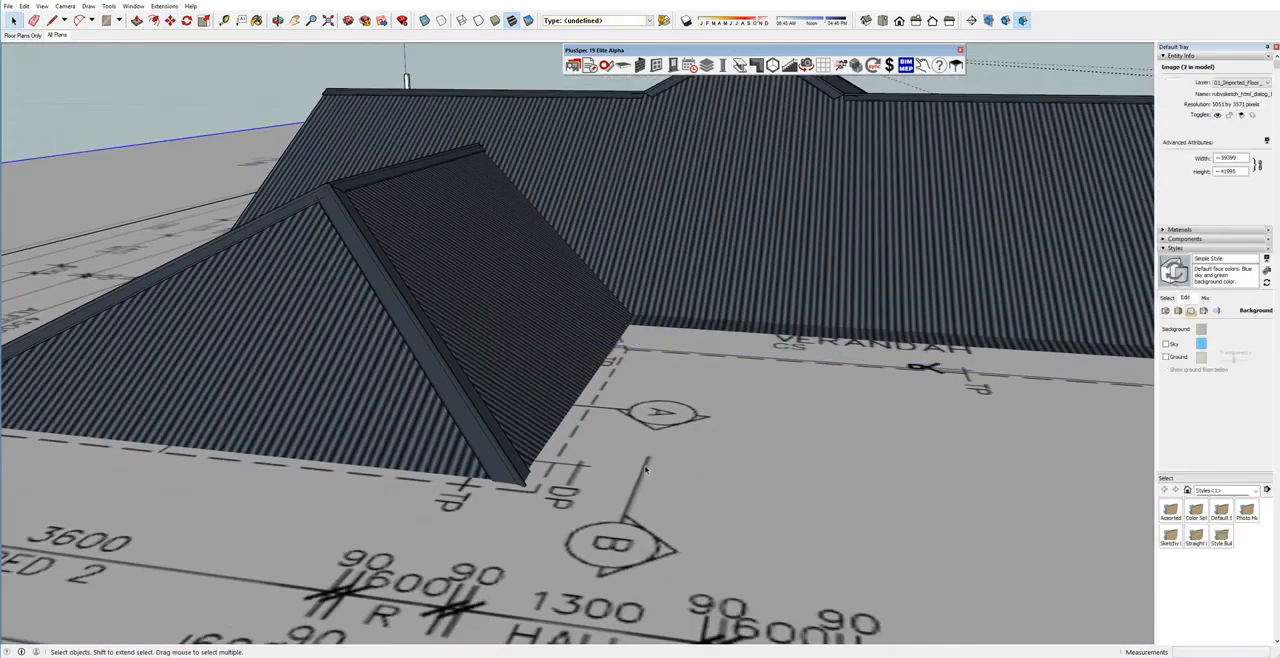
{"action": "key", "text": "Delete"}
{"action": "middle_click_drag", "start_coordinate": [660, 394], "coordinate": [612, 362]}
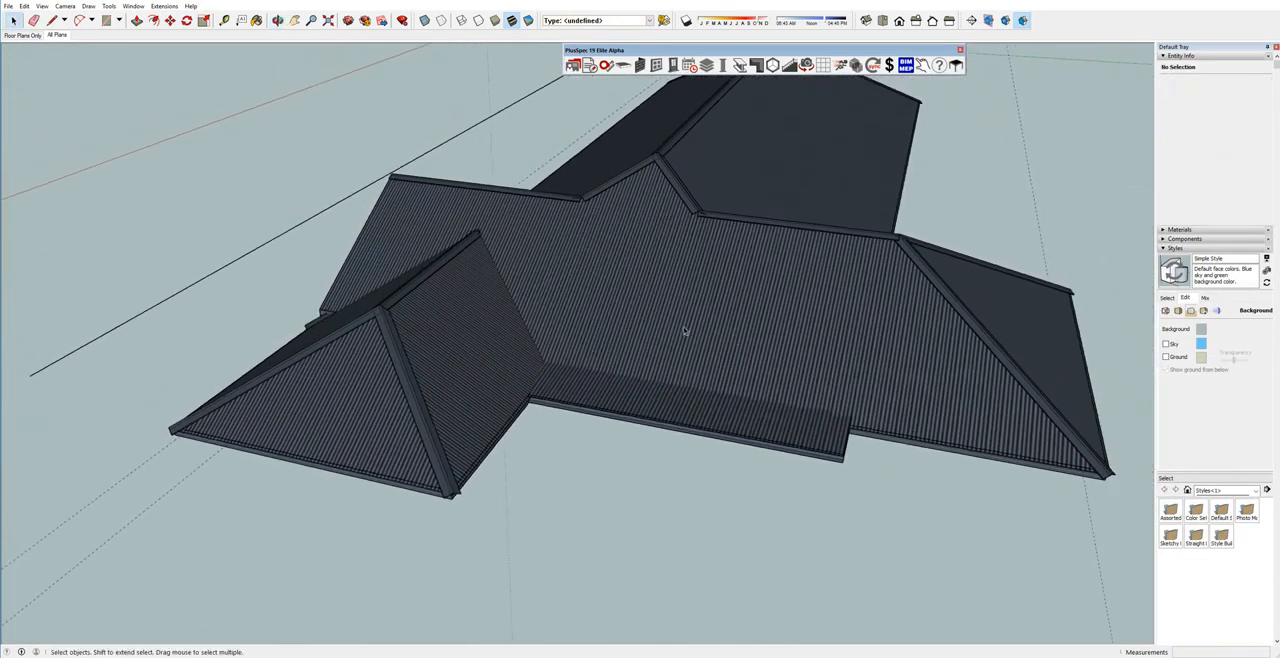
Remove the main roof's large face above the verandah with Remove Roof Face, dismissing the skillion roof settings.
{"action": "scroll", "coordinate": [700, 372], "scroll_direction": "up", "scroll_amount": 2}
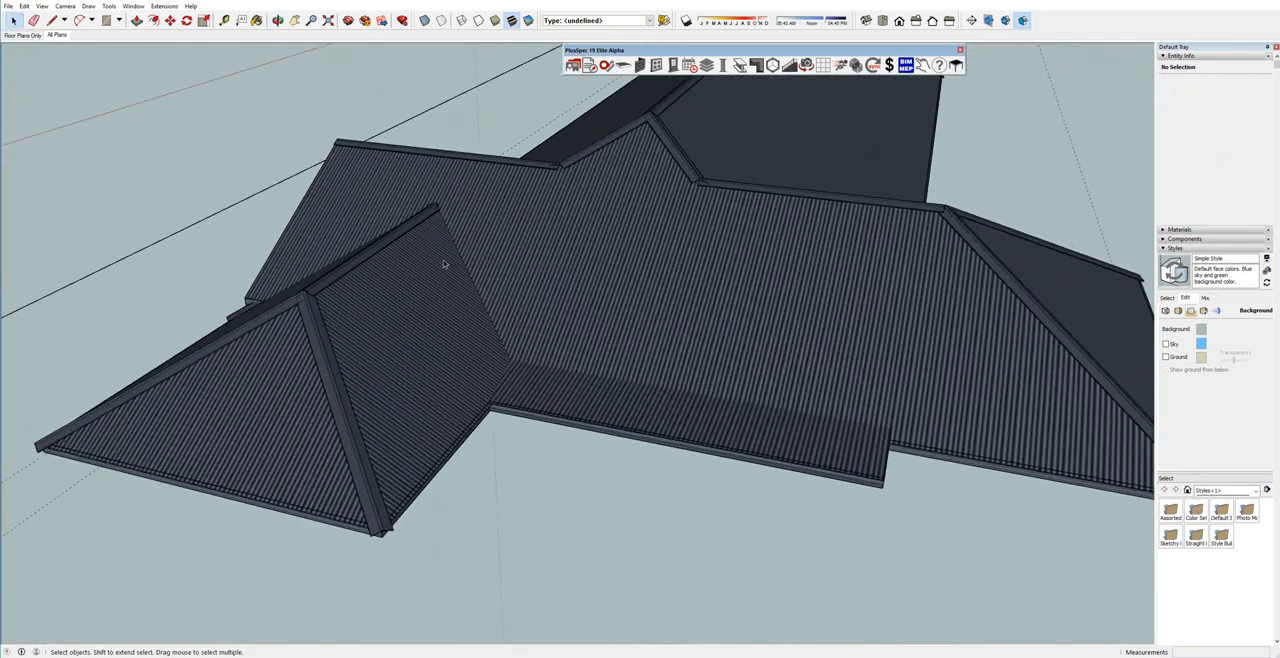
{"action": "middle_click_drag", "start_coordinate": [579, 381], "coordinate": [672, 338]}
{"action": "left_click", "coordinate": [649, 294]}
{"action": "right_click", "coordinate": [649, 294]}
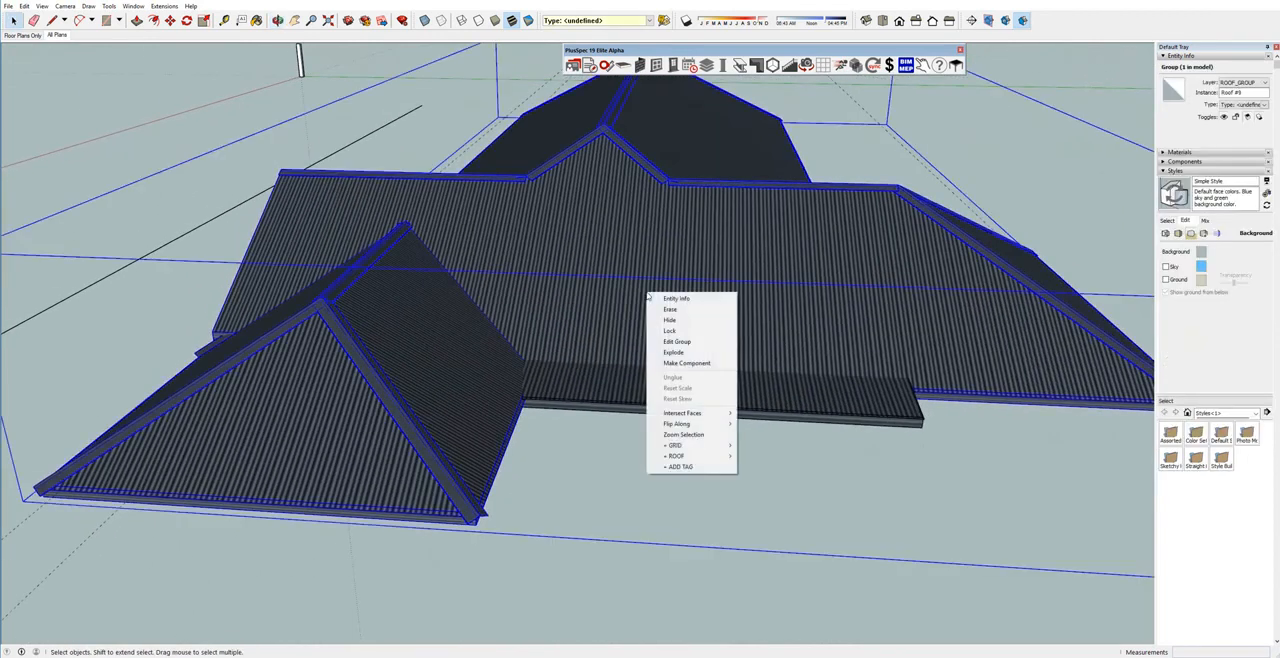
{"action": "mouse_move", "coordinate": [705, 457]}
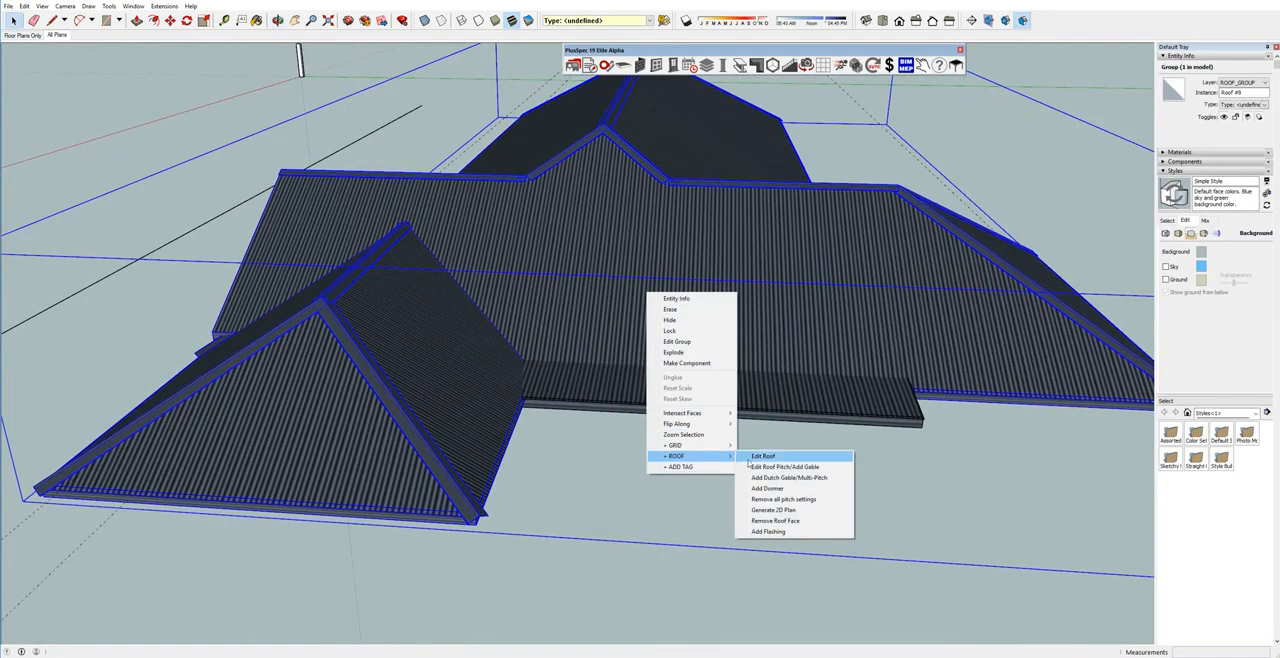
{"action": "left_click", "coordinate": [775, 520]}
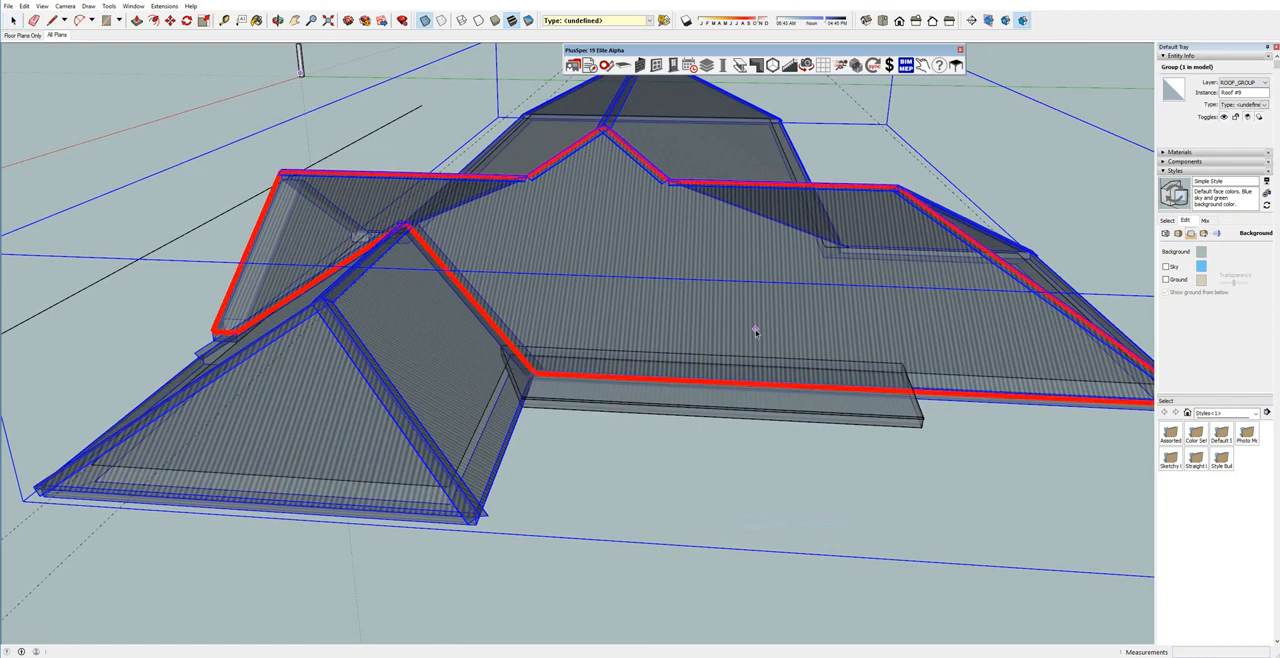
{"action": "left_click", "coordinate": [751, 332]}
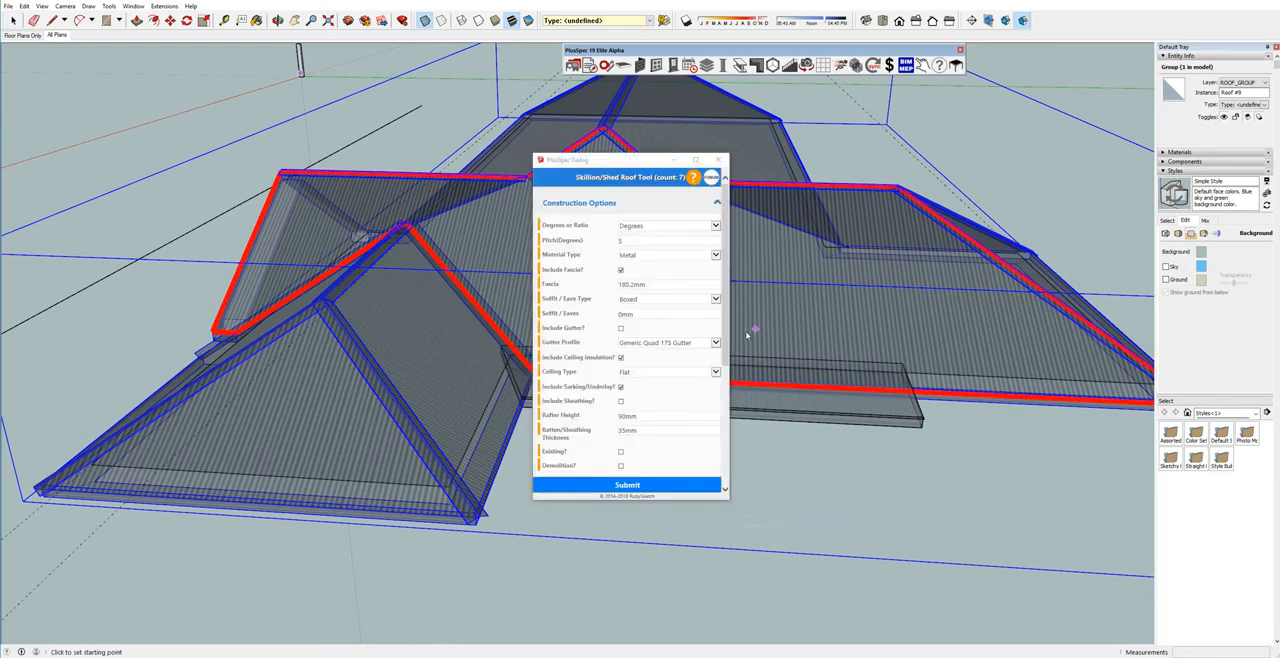
{"action": "left_click", "coordinate": [718, 160]}
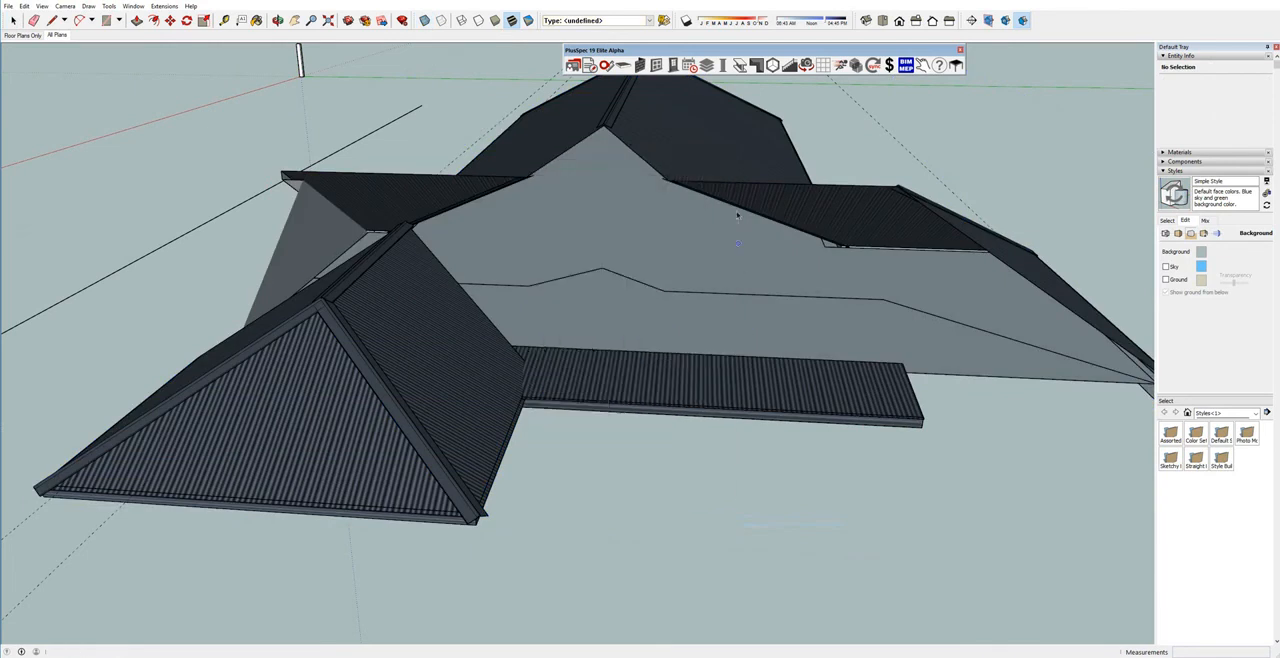
{"action": "middle_click_drag", "start_coordinate": [729, 198], "coordinate": [826, 466]}
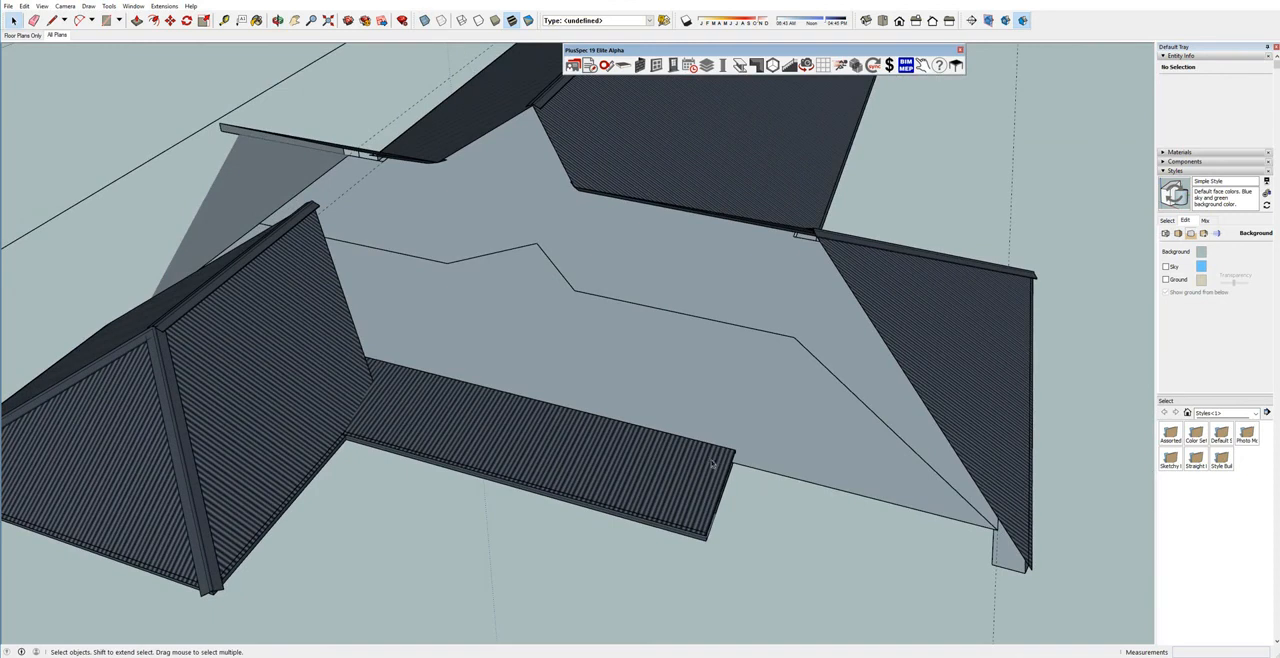
{"action": "middle_click_drag", "start_coordinate": [435, 328], "coordinate": [501, 256]}
{"action": "middle_click_drag", "start_coordinate": [309, 328], "coordinate": [413, 270]}
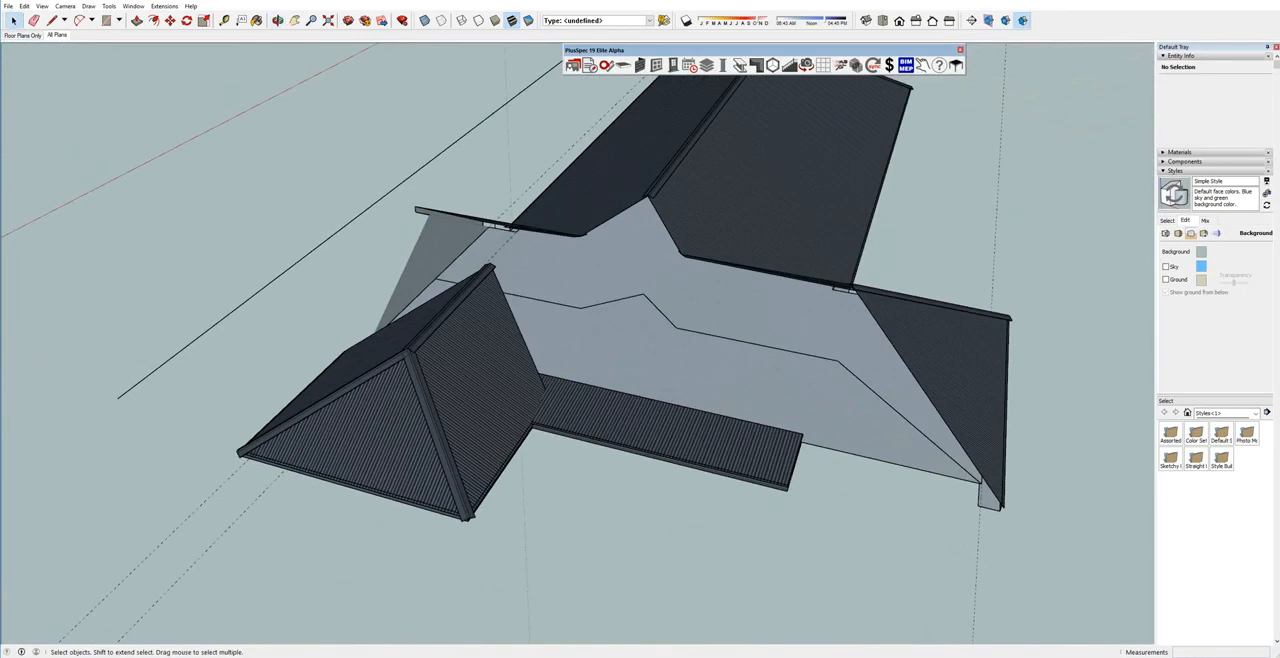